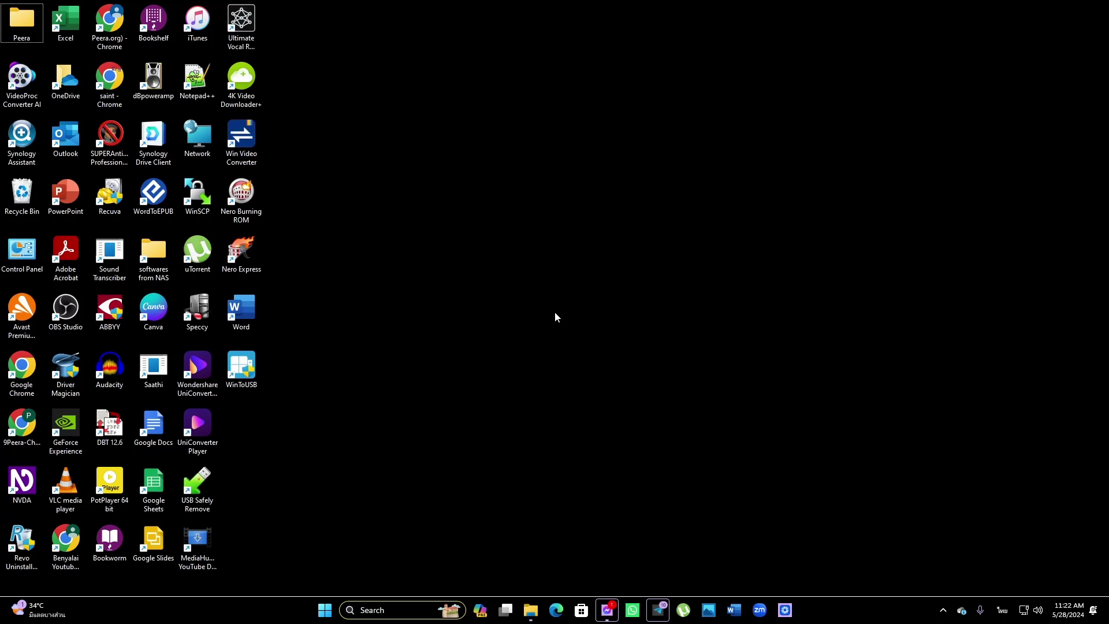
Open the AVS Document Converter 4.3.2.273 folder in Softwares and permanently delete the "(Only For Love)" PDF file
{"action": "key", "text": "alt+Tab"}
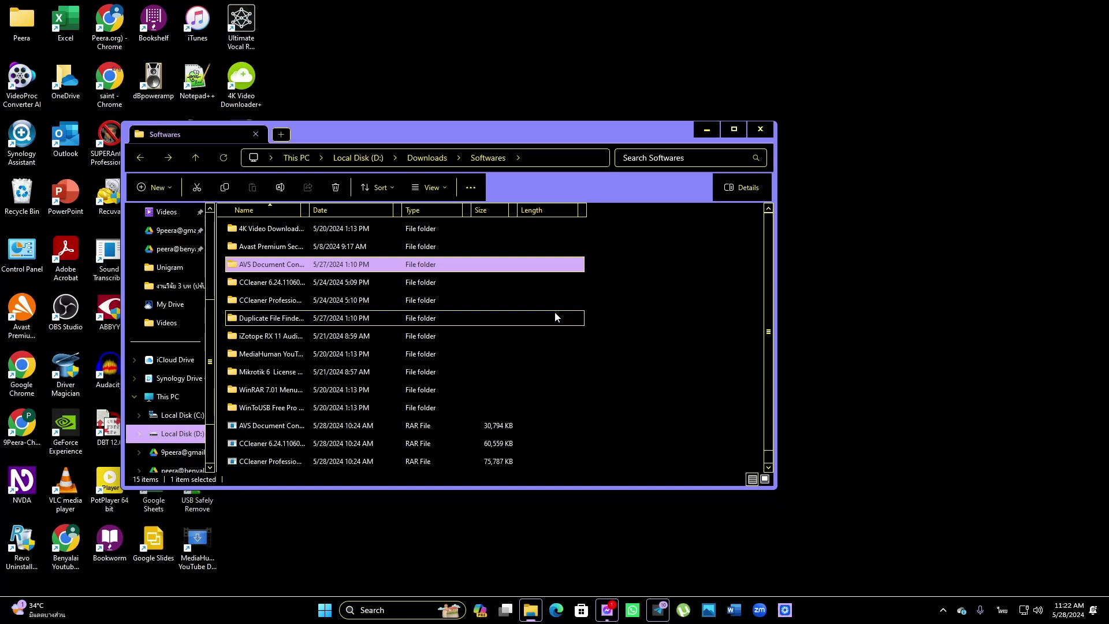
{"action": "key", "text": "Return"}
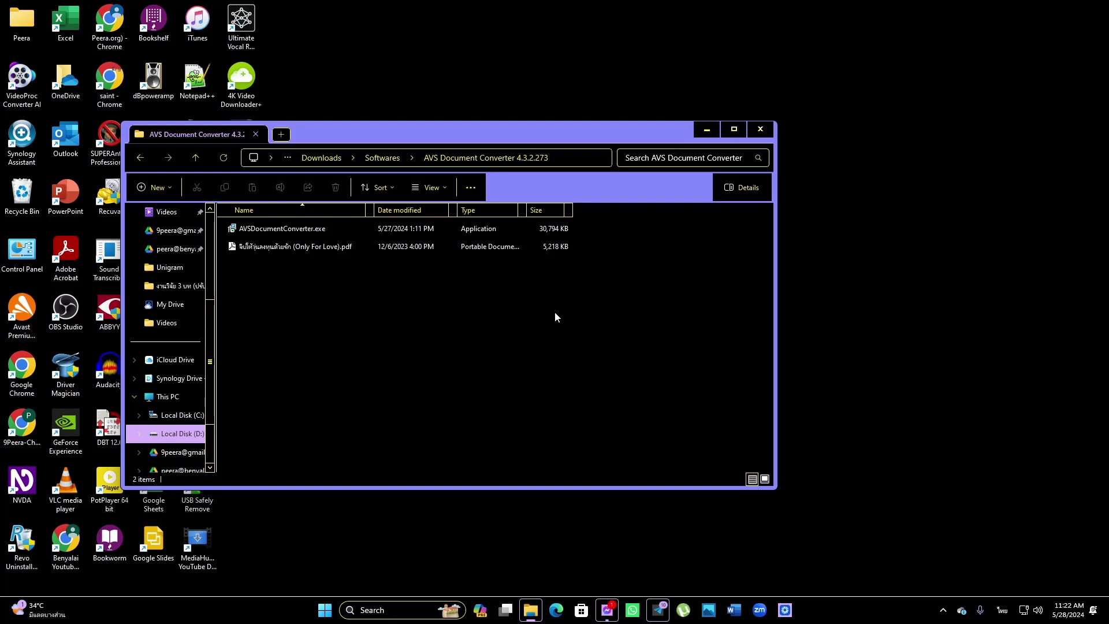
{"action": "key", "text": "Down"}
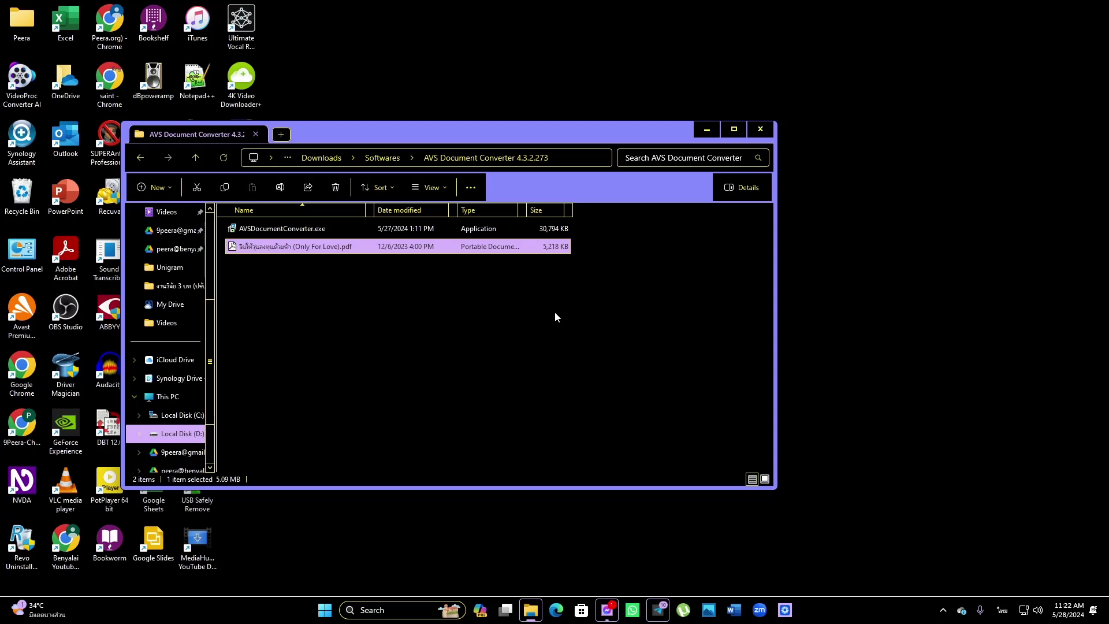
{"action": "key", "text": "shift+Delete"}
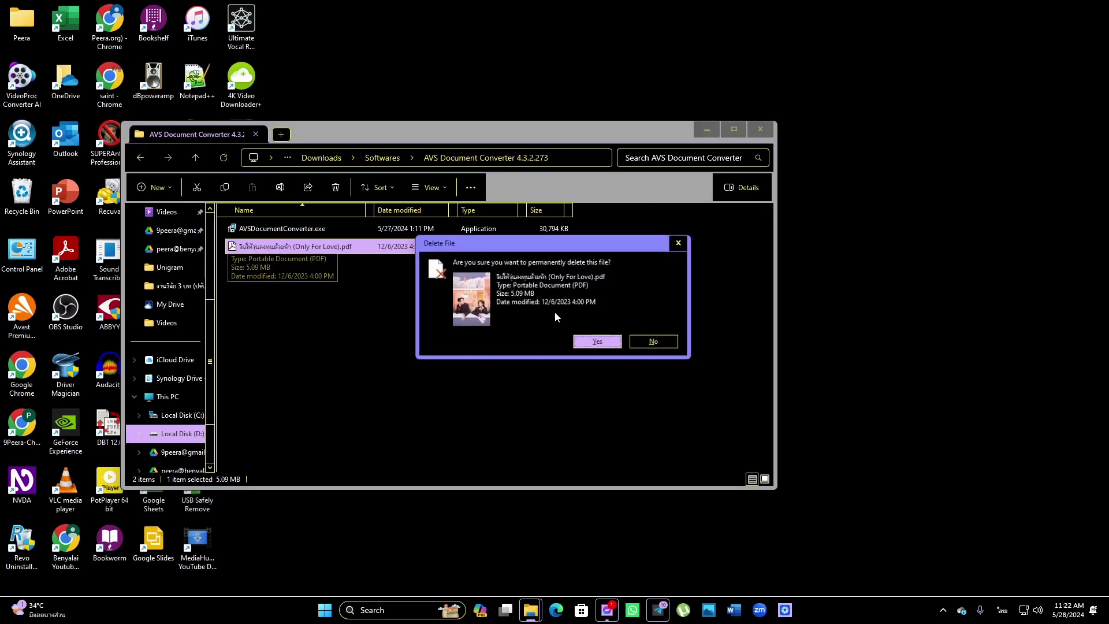
{"action": "key", "text": "Return"}
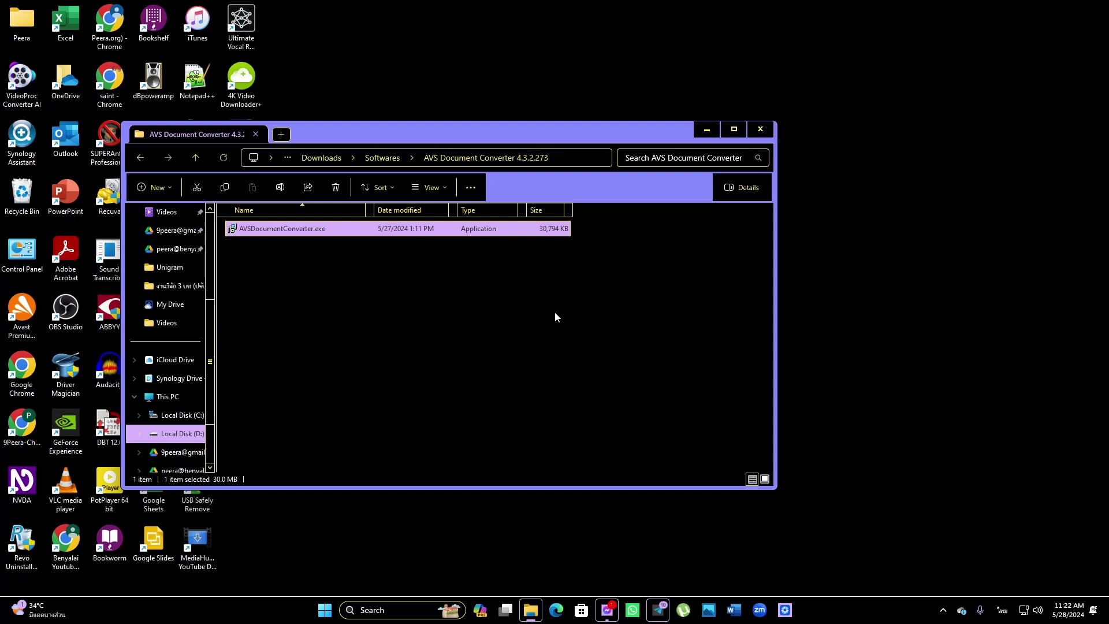
Run AVSDocumentConverter.exe, minimize the folder window behind the installer, and proceed past the setup wizard's welcome page
{"action": "key", "text": "Return"}
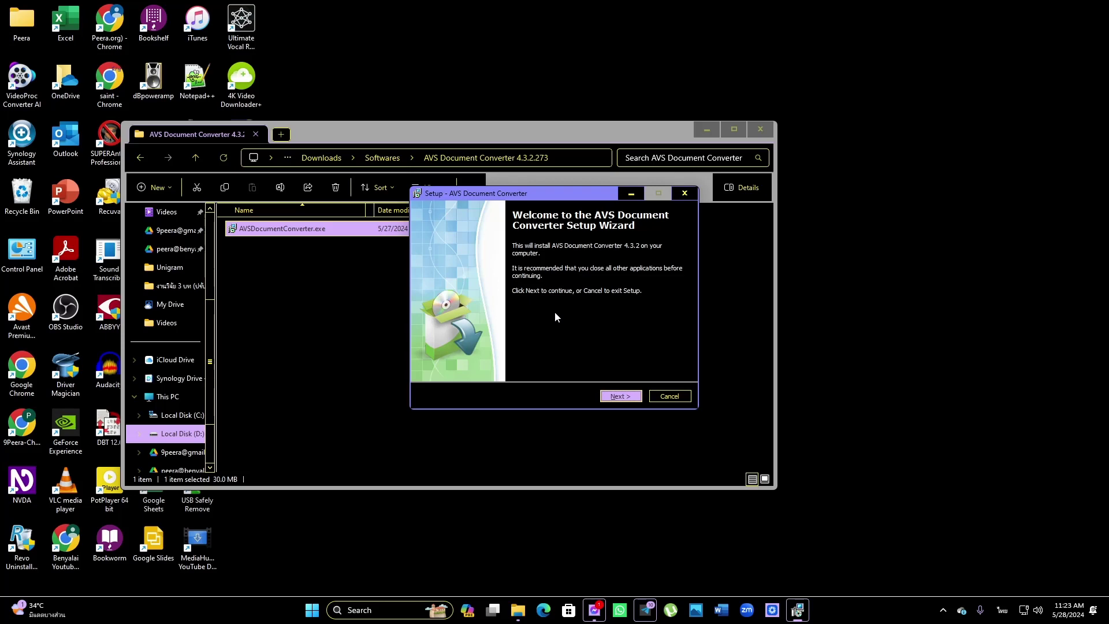
{"action": "key", "text": "alt+Tab"}
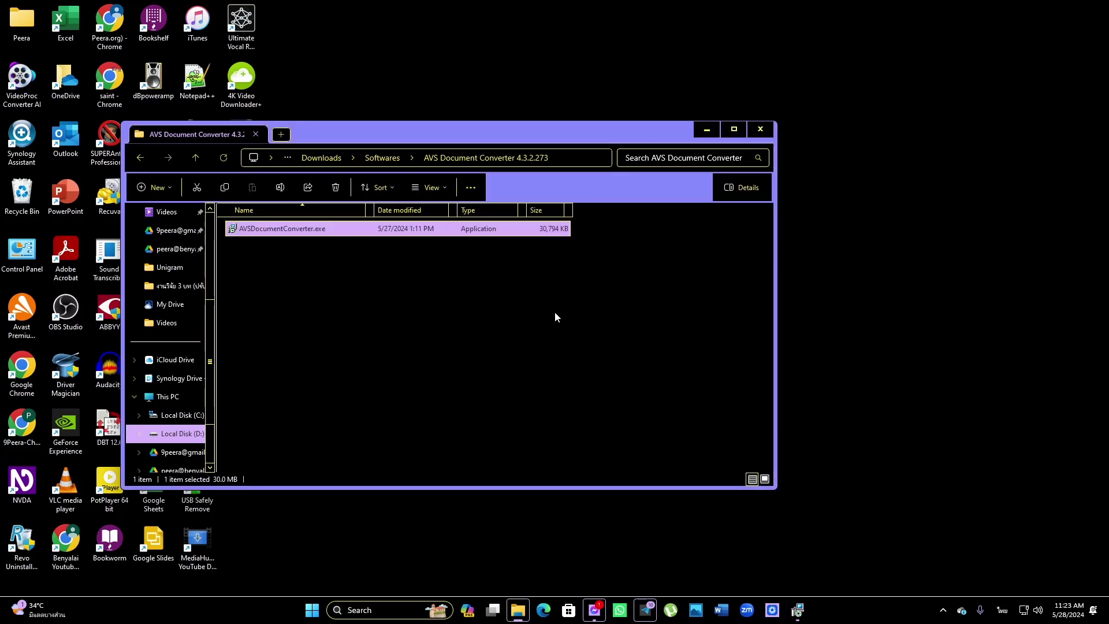
{"action": "key", "text": "super+Down"}
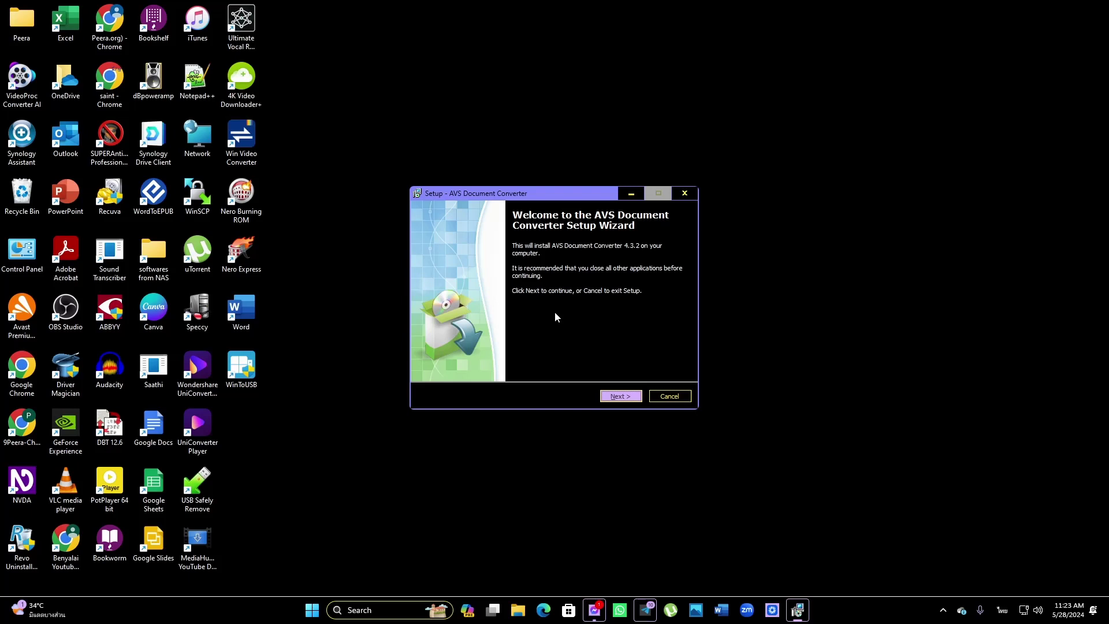
{"action": "key", "text": "Tab"}
{"action": "key", "text": "Tab"}
{"action": "key", "text": "Return"}
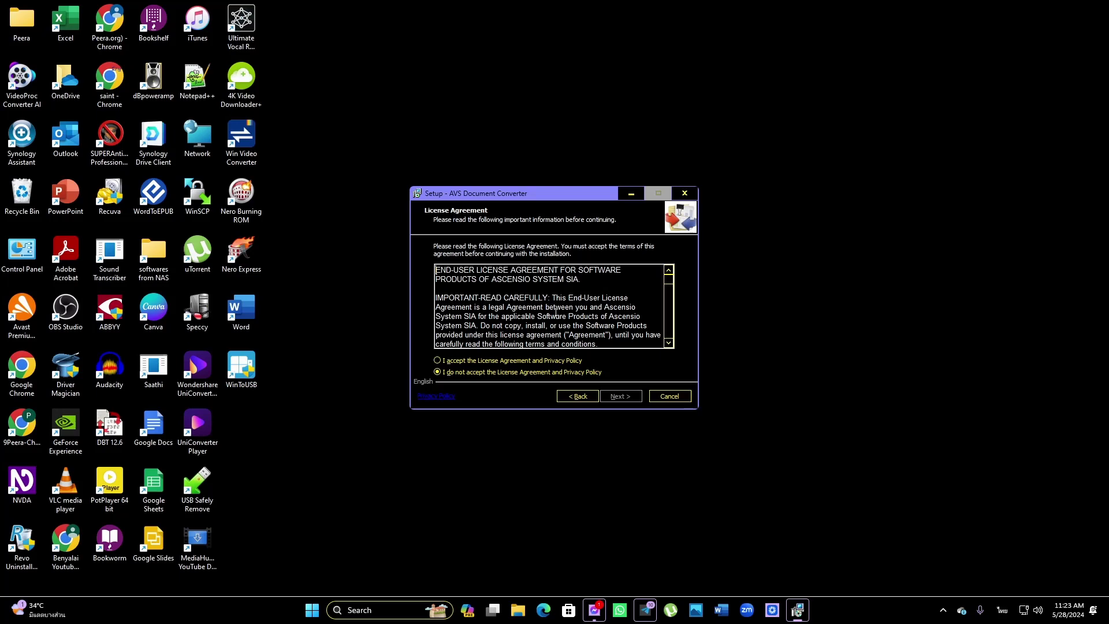
Accept the License Agreement and Privacy Policy and continue the setup
{"action": "key", "text": "Tab"}
{"action": "key", "text": "Up"}
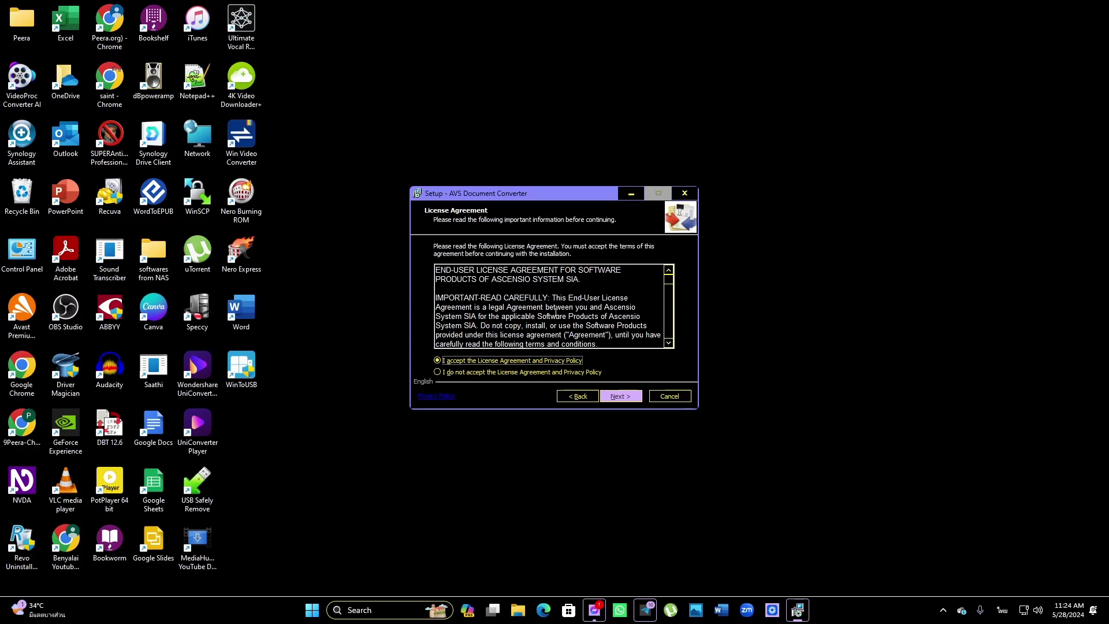
{"action": "key", "text": "Tab"}
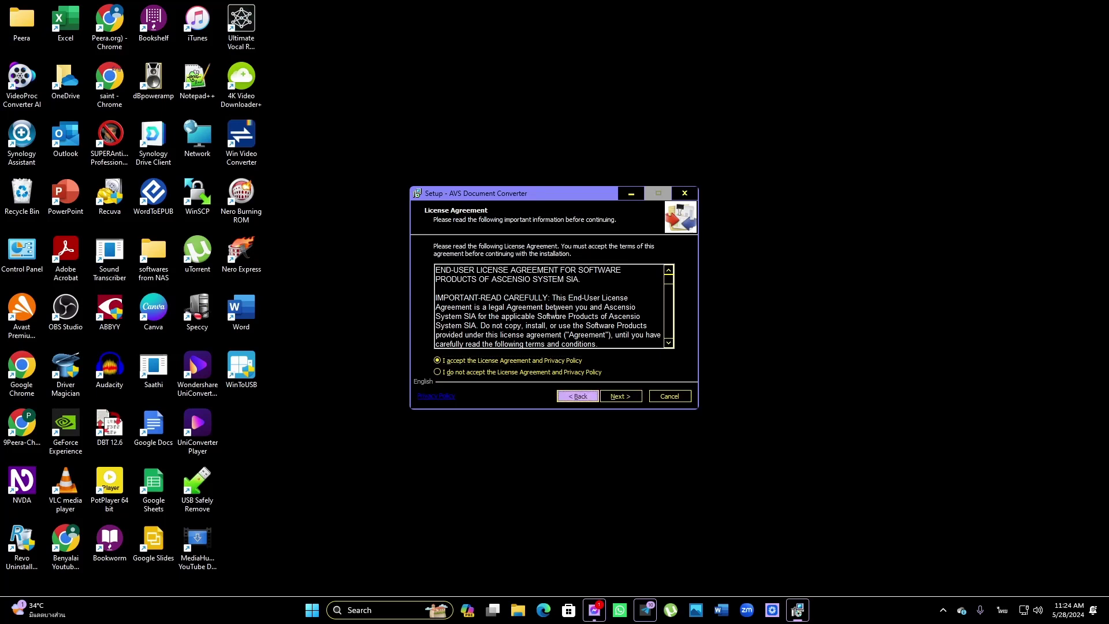
{"action": "key", "text": "Tab"}
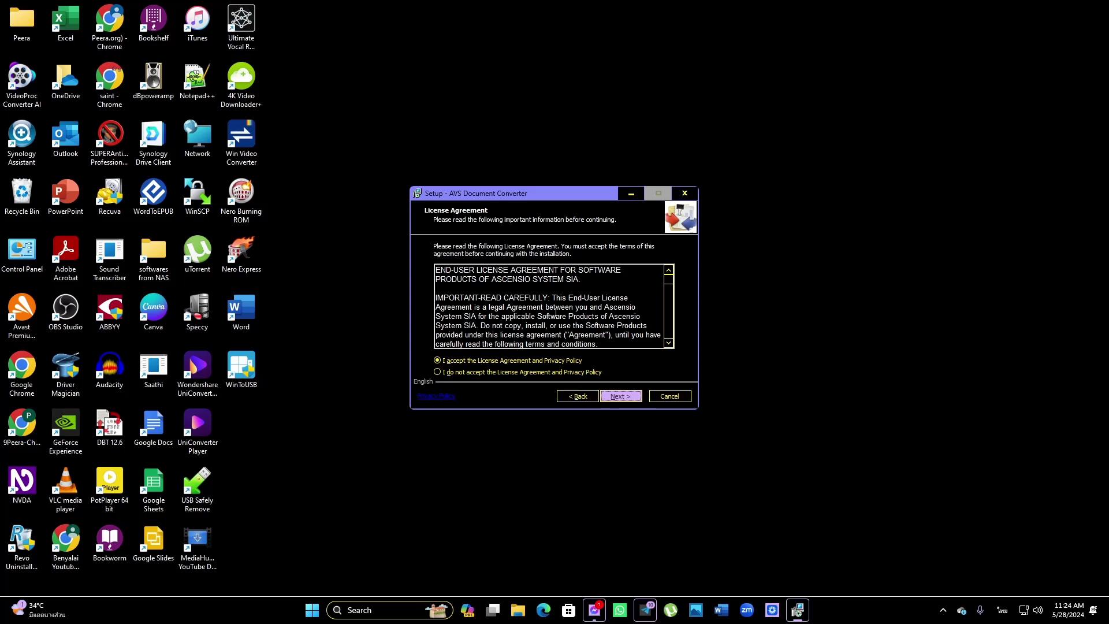
{"action": "key", "text": "Return"}
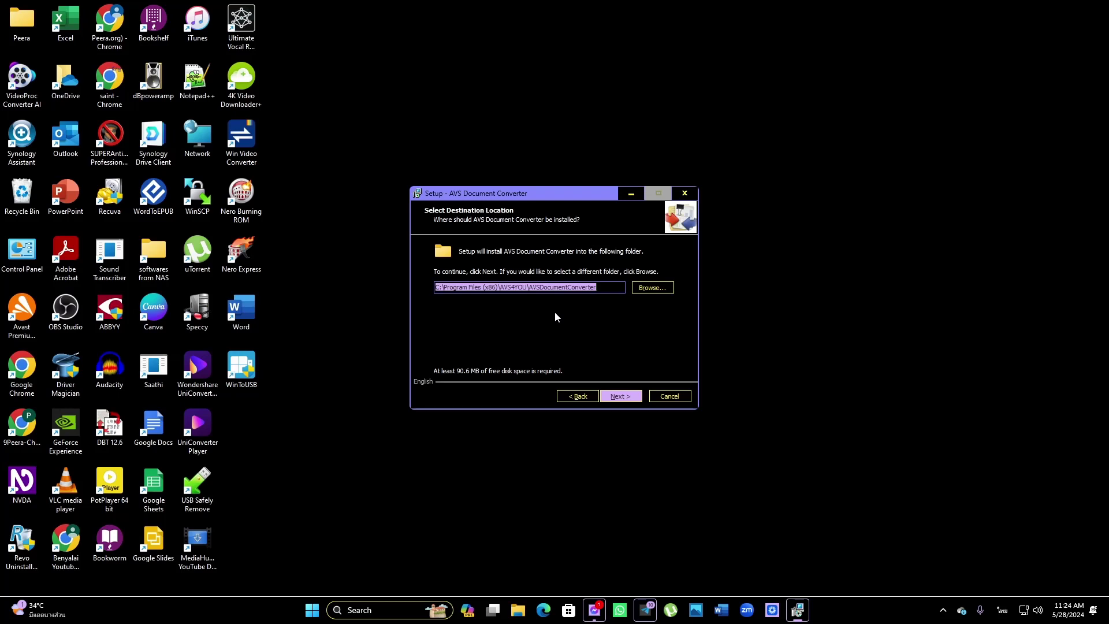
Keep C:\Program Files (x86)\AVS4YOU\AVSDocumentConverter as the installation folder and continue
{"action": "key", "text": "Tab"}
{"action": "key", "text": "Tab"}
{"action": "key", "text": "Tab"}
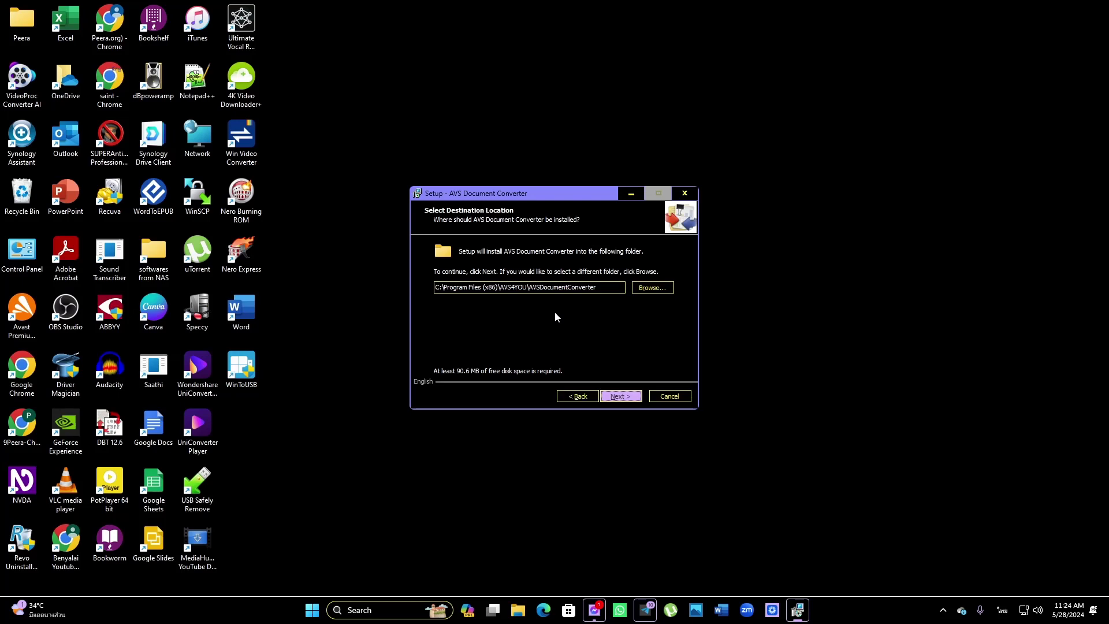
{"action": "key", "text": "Return"}
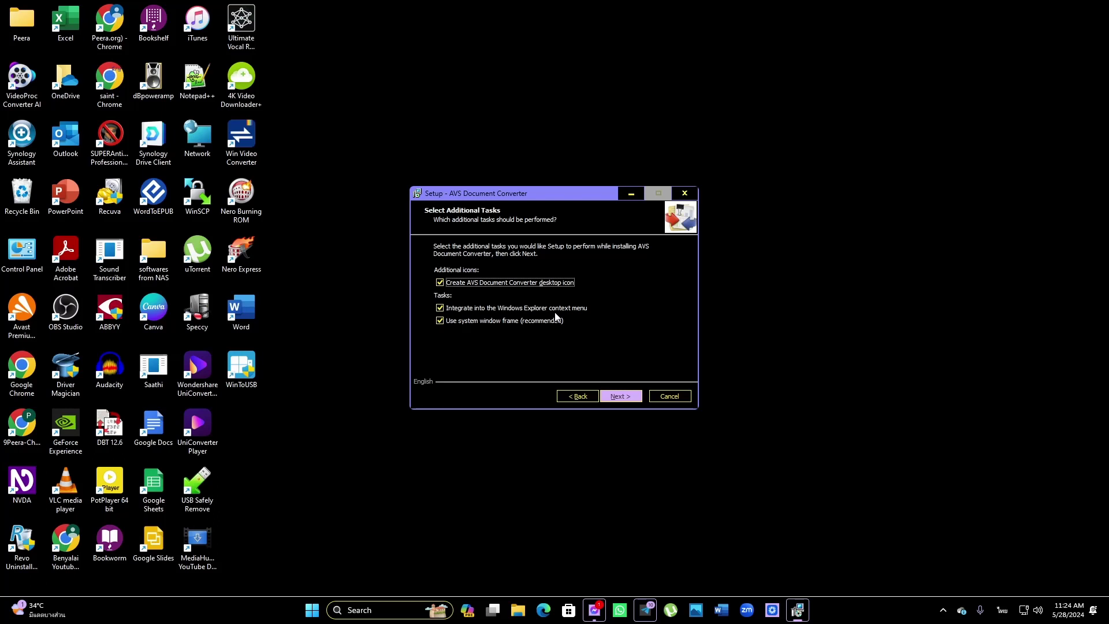
Keep the desktop icon, Windows Explorer context menu and system window frame tasks enabled, and install AVS Document Converter
{"action": "key", "text": "Tab"}
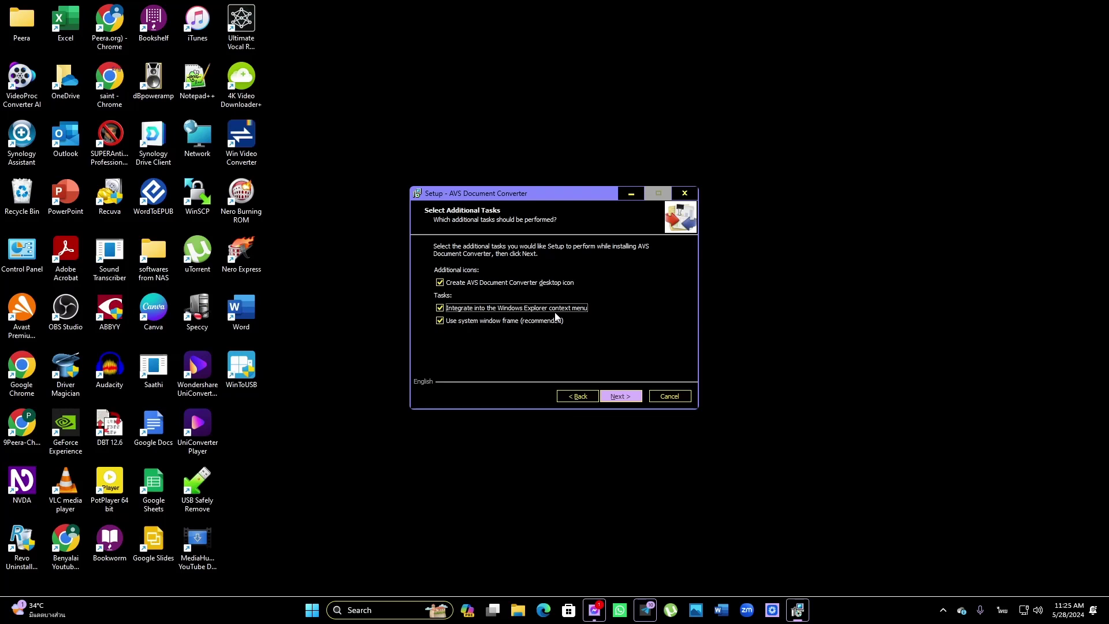
{"action": "key", "text": "Down"}
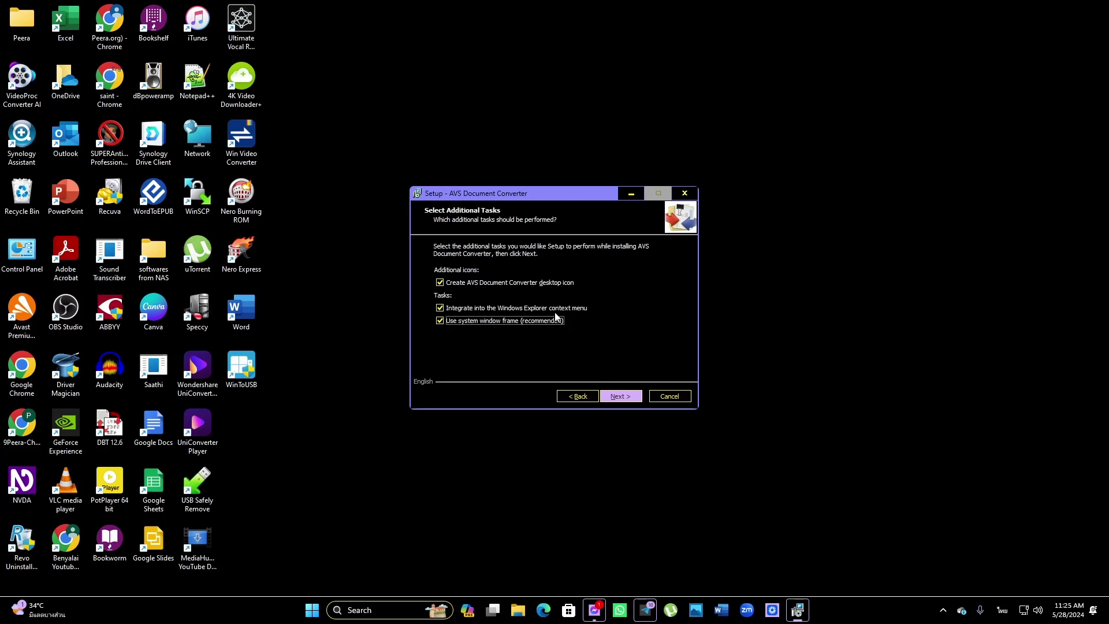
{"action": "key", "text": "Tab"}
{"action": "key", "text": "Tab"}
{"action": "key", "text": "Return"}
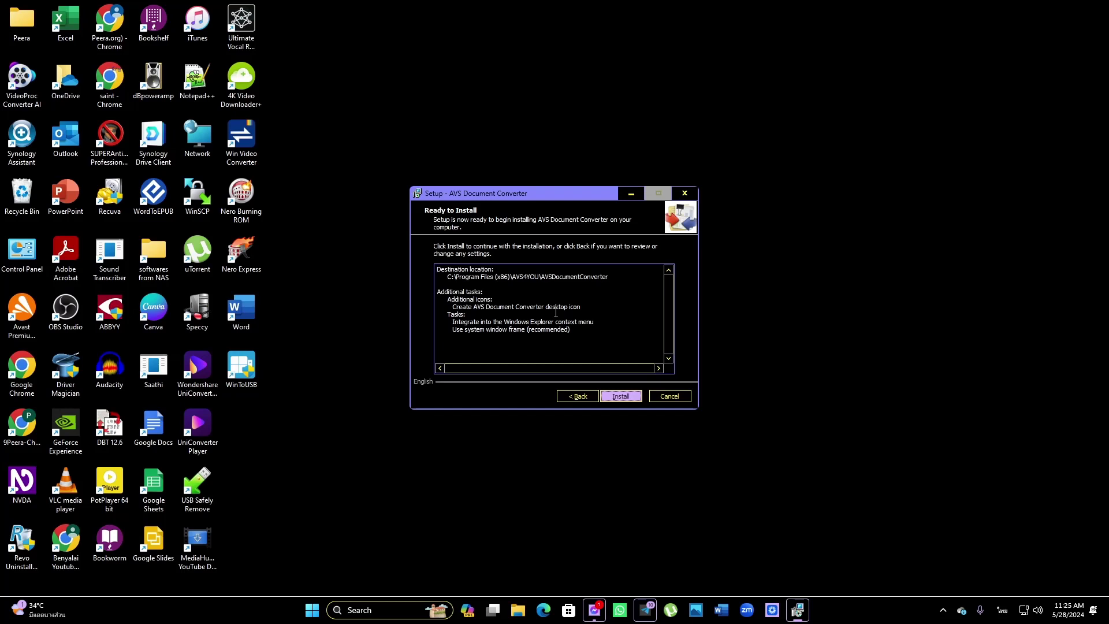
{"action": "key", "text": "Return"}
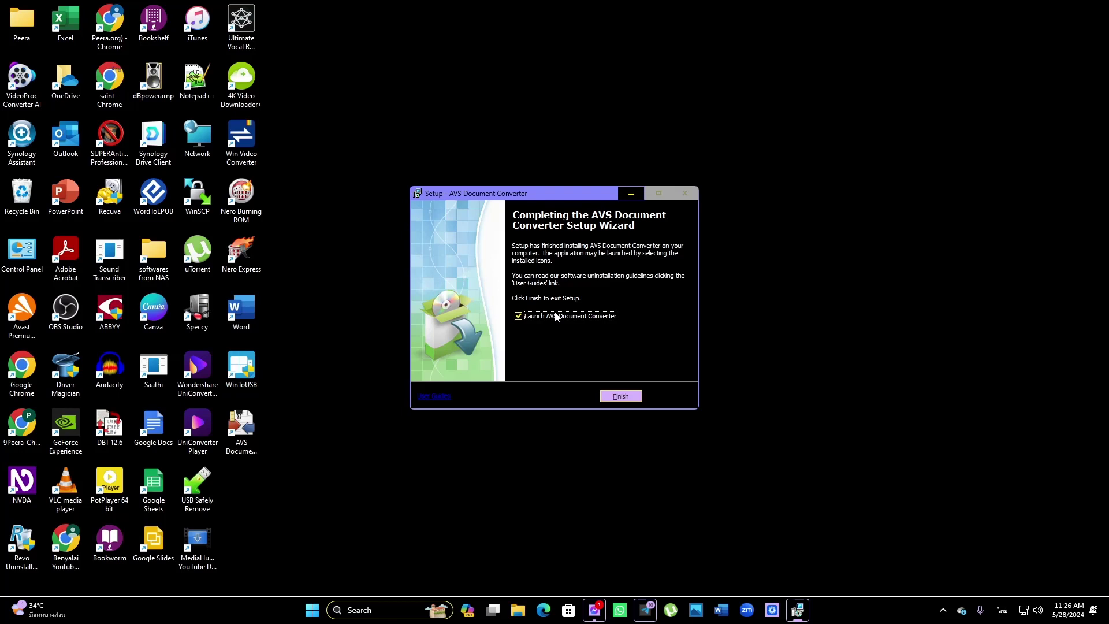
Finish and exit the AVS Document Converter setup wizard
{"action": "key", "text": "Tab"}
{"action": "key", "text": "Tab"}
{"action": "key", "text": "Tab"}
{"action": "key", "text": "Return"}
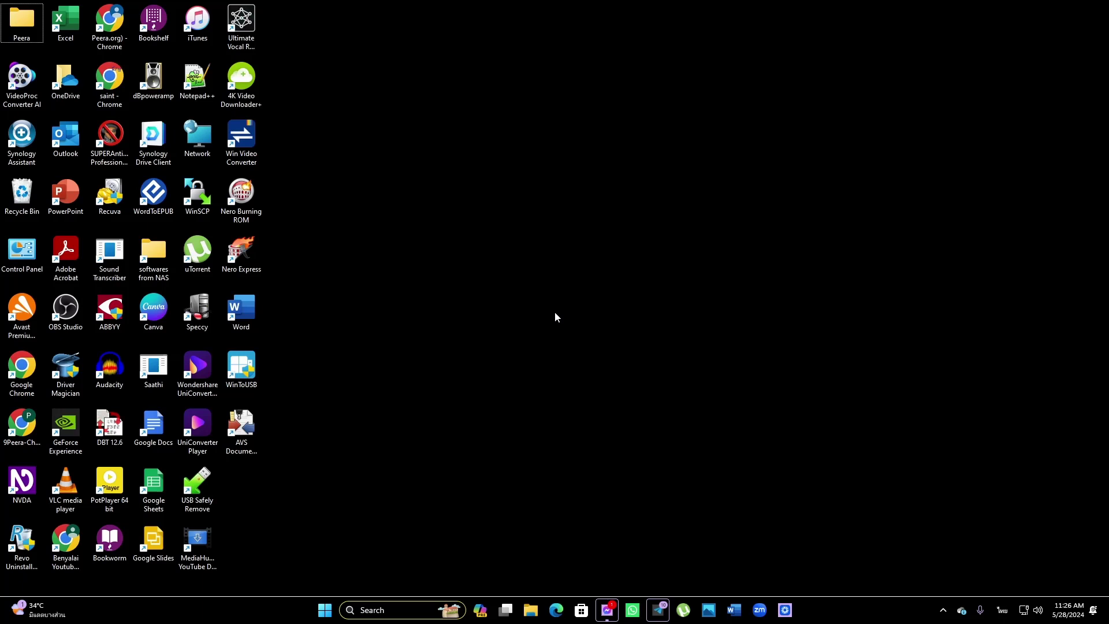
Switch the keyboard layout to English and select the AVS Document Converter shortcut on the desktop
{"action": "key", "text": "alt+shift"}
{"action": "type", "text": "avs"}
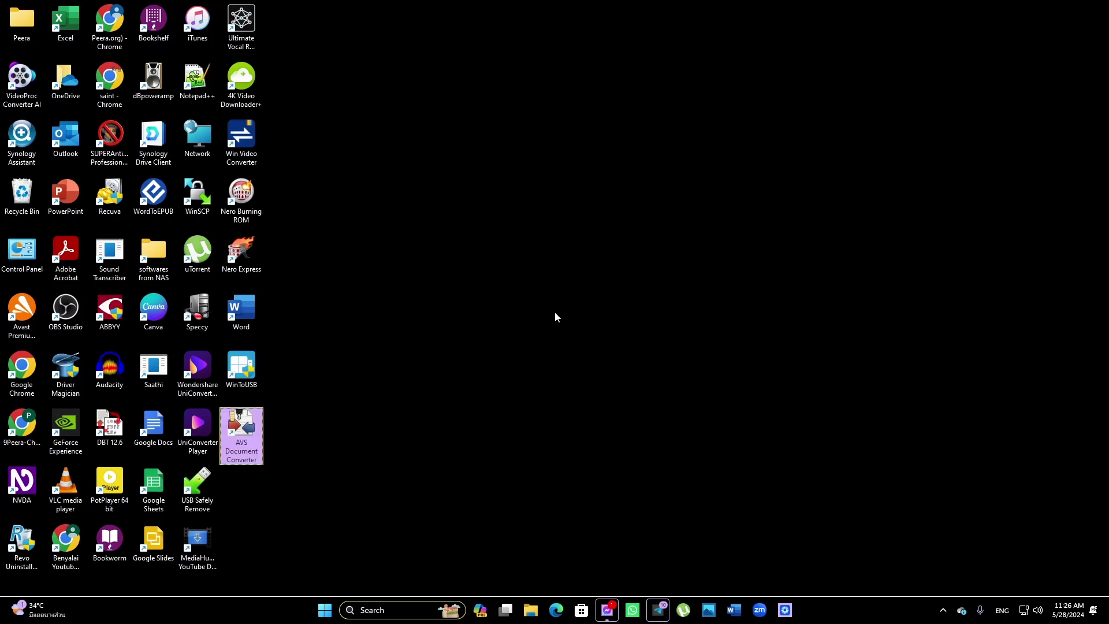
{"action": "type", "text": "ava"}
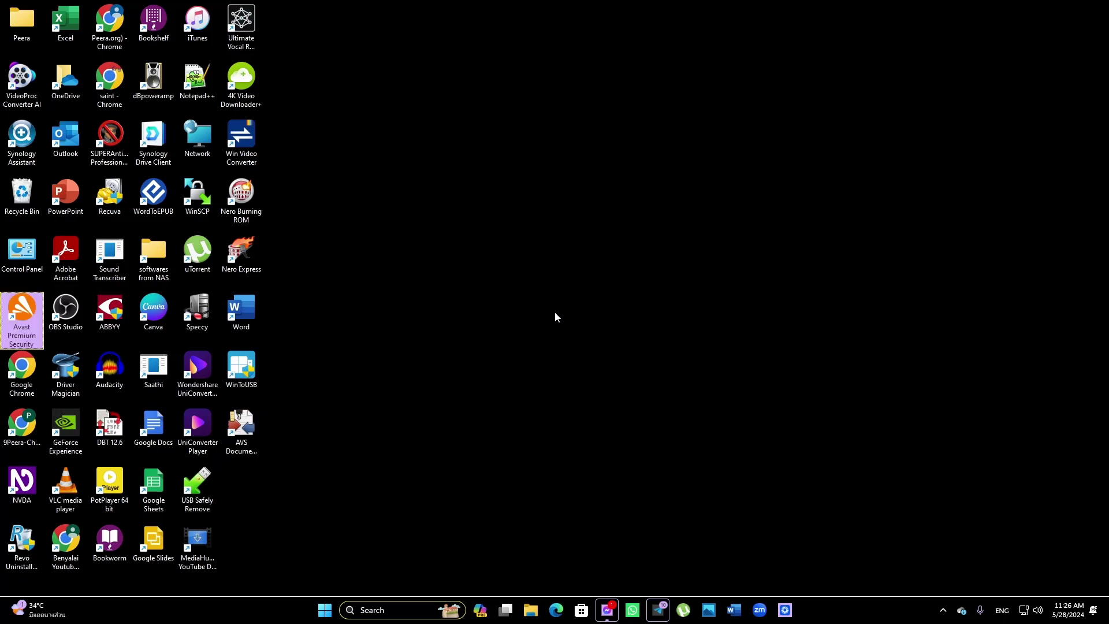
{"action": "type", "text": "adab"}
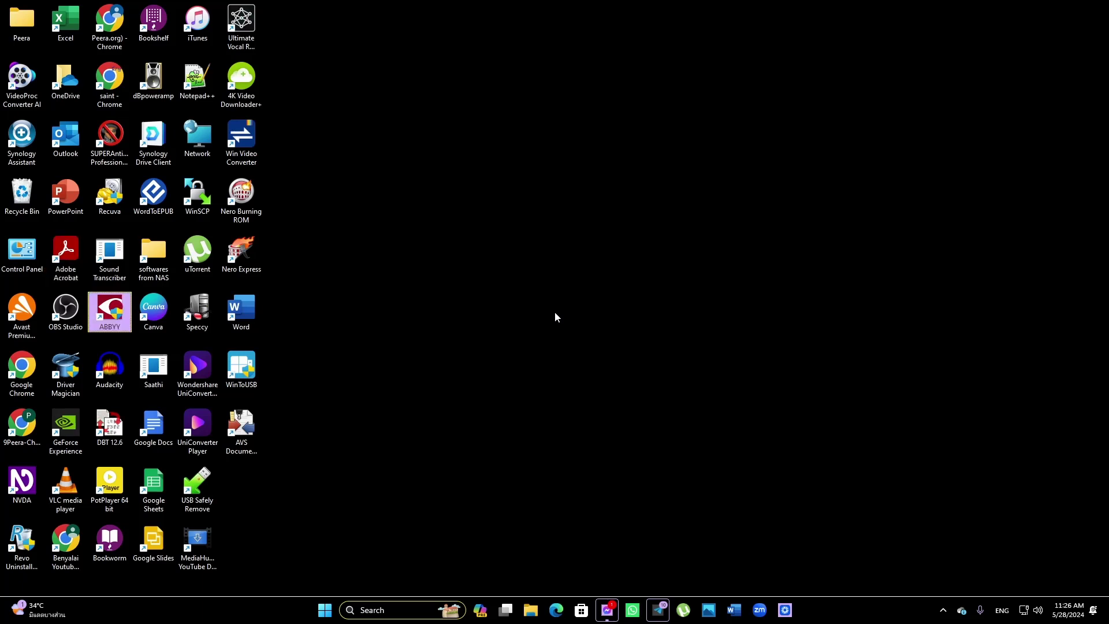
{"action": "type", "text": "auav"}
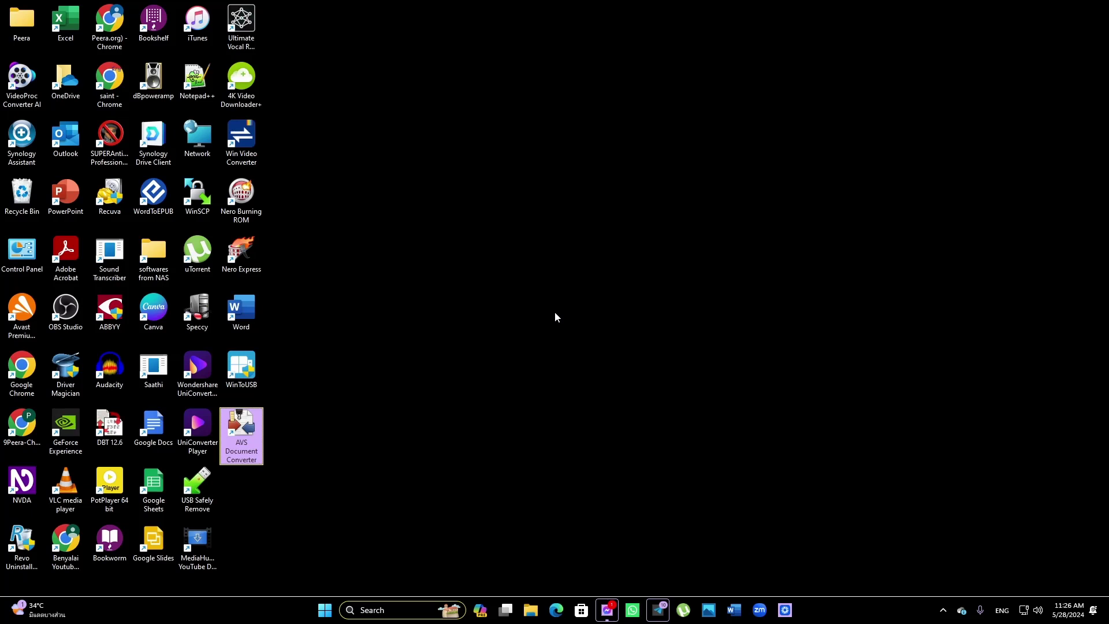
Open the "books convert" folder on drive D: and open its PDF file in Bookworm
{"action": "key", "text": "super+r"}
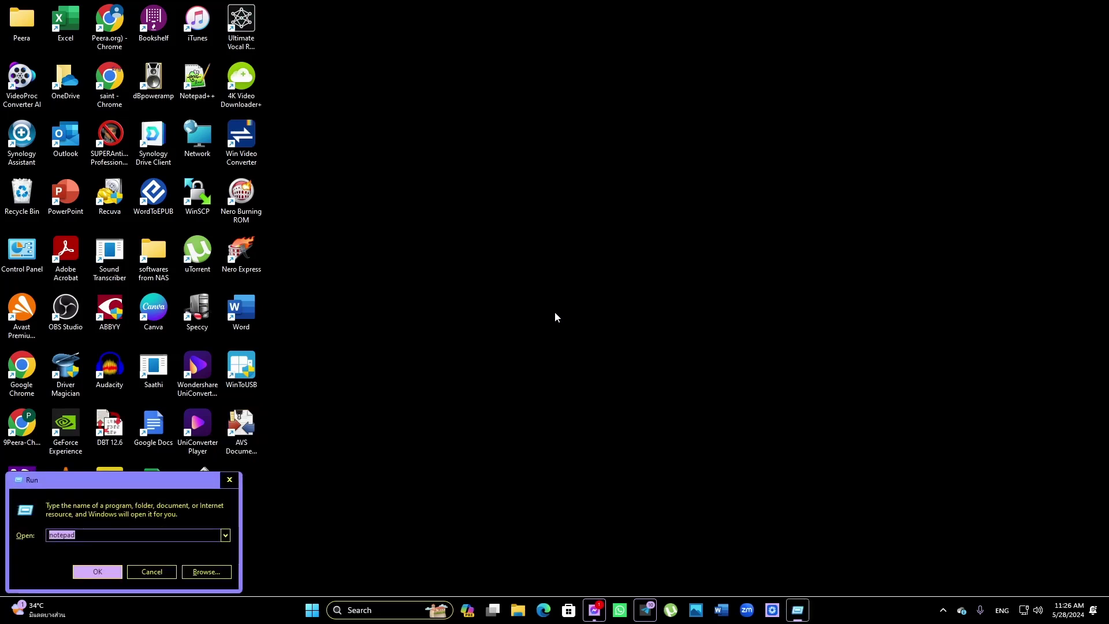
{"action": "type", "text": "d:"}
{"action": "key", "text": "Return"}
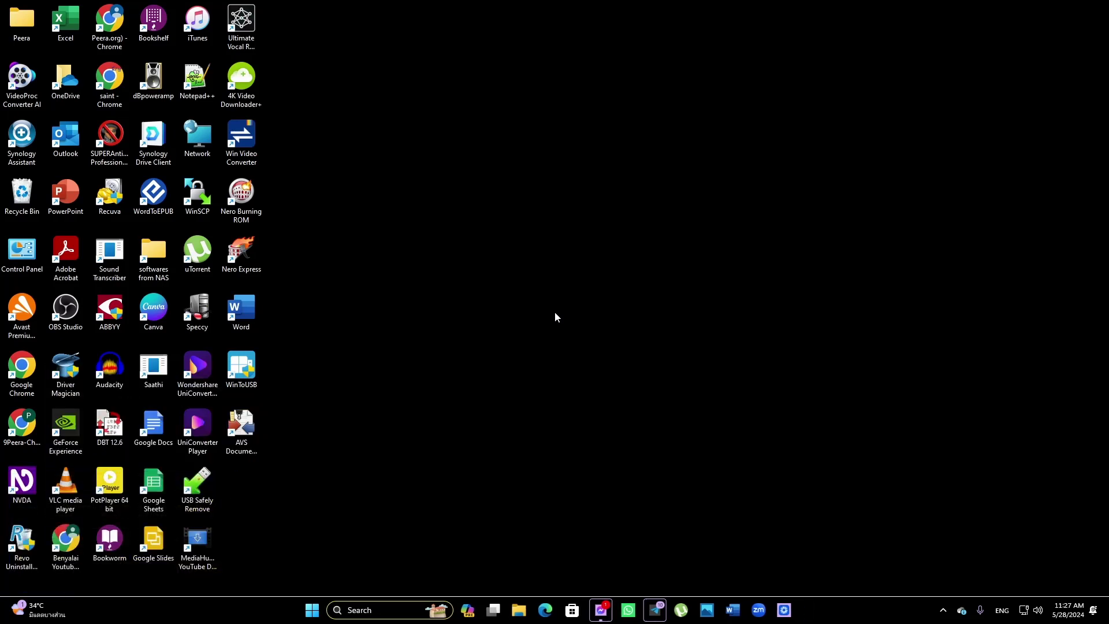
{"action": "key", "text": "o"}
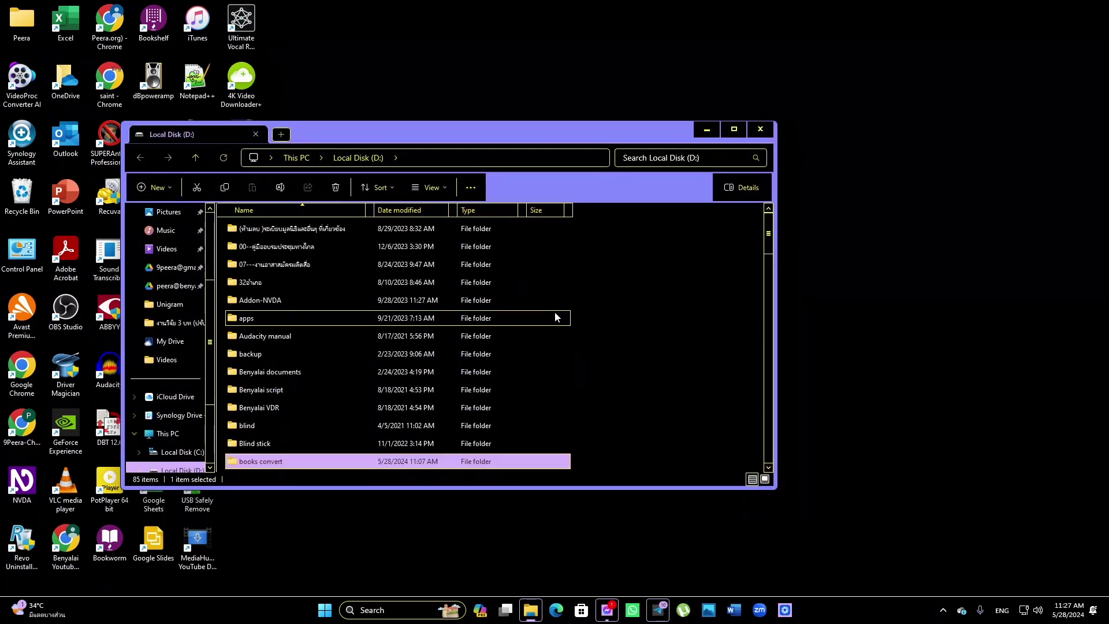
{"action": "key", "text": "Return"}
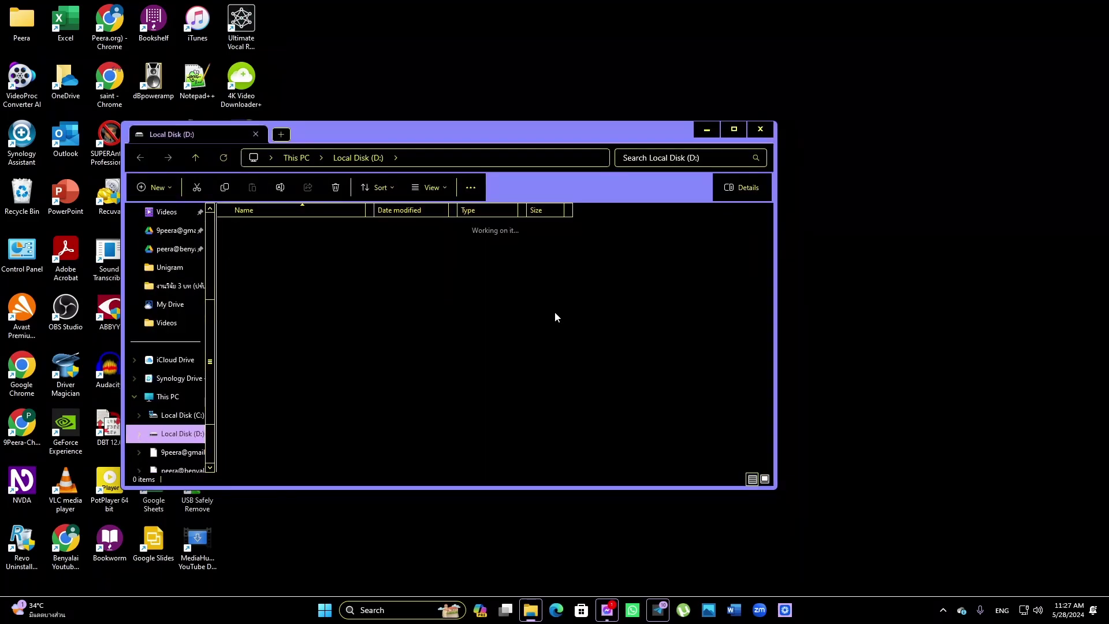
{"action": "key", "text": "Down"}
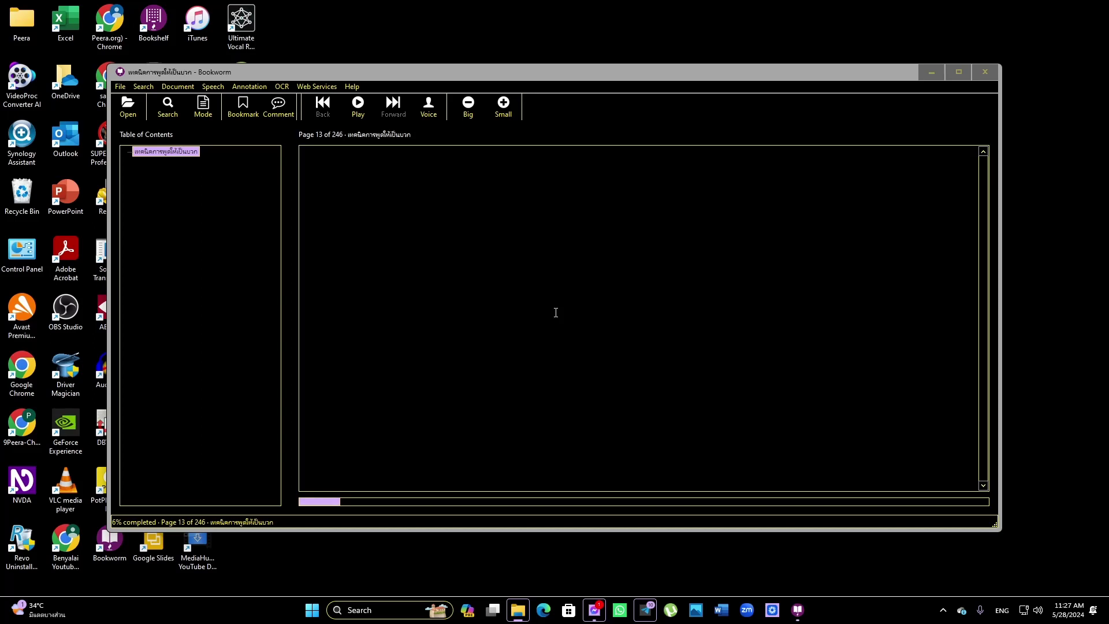
{"action": "key", "text": "alt+Tab"}
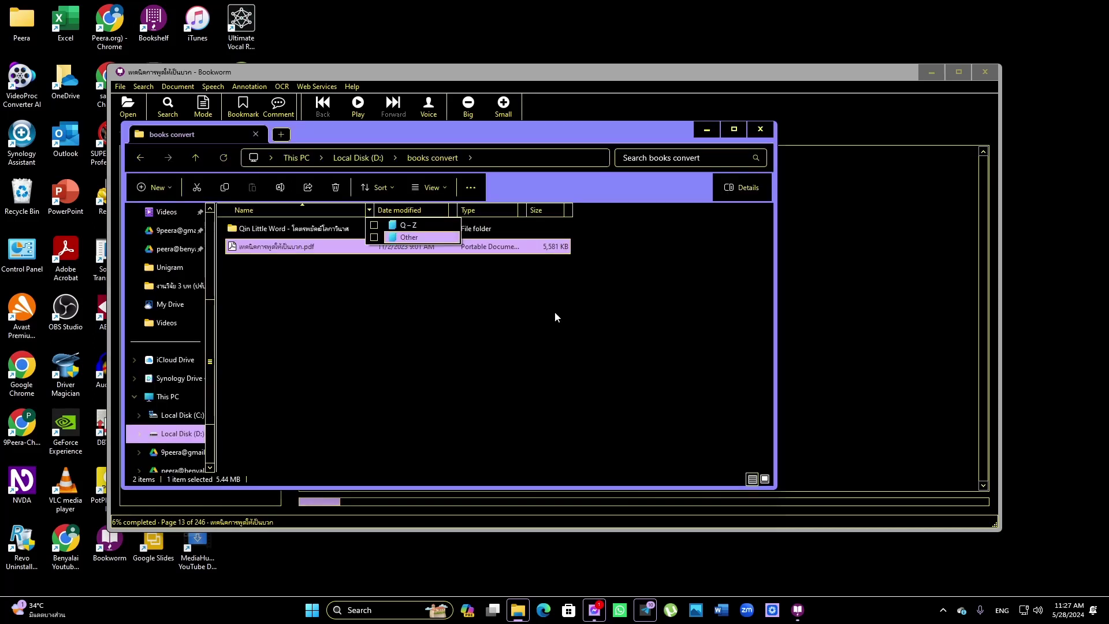
{"action": "key", "text": "Escape"}
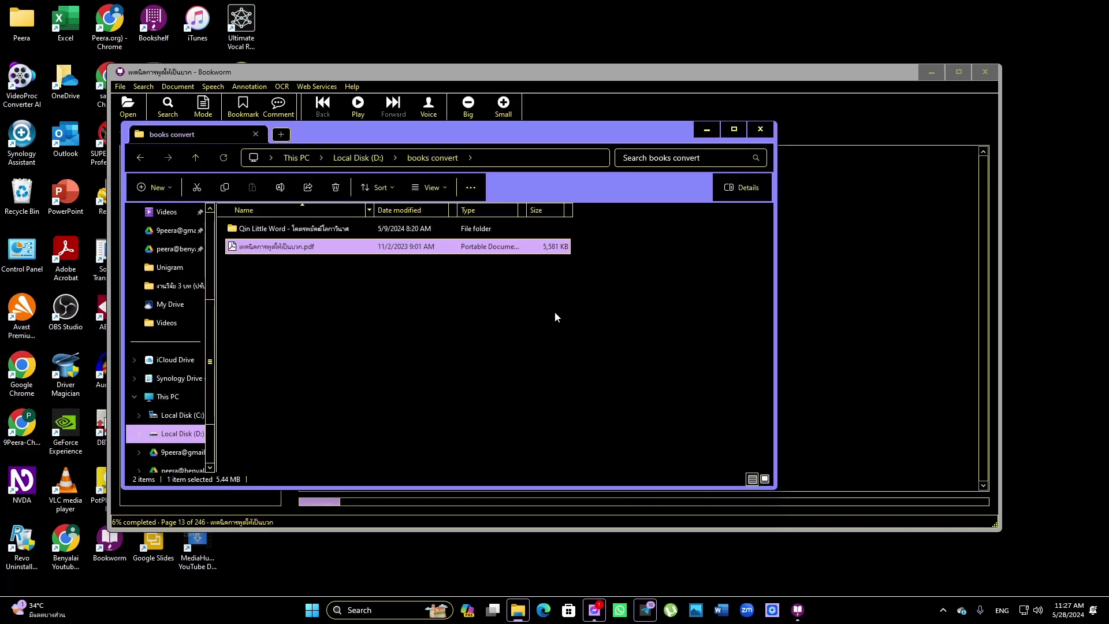
{"action": "key", "text": "alt+Down"}
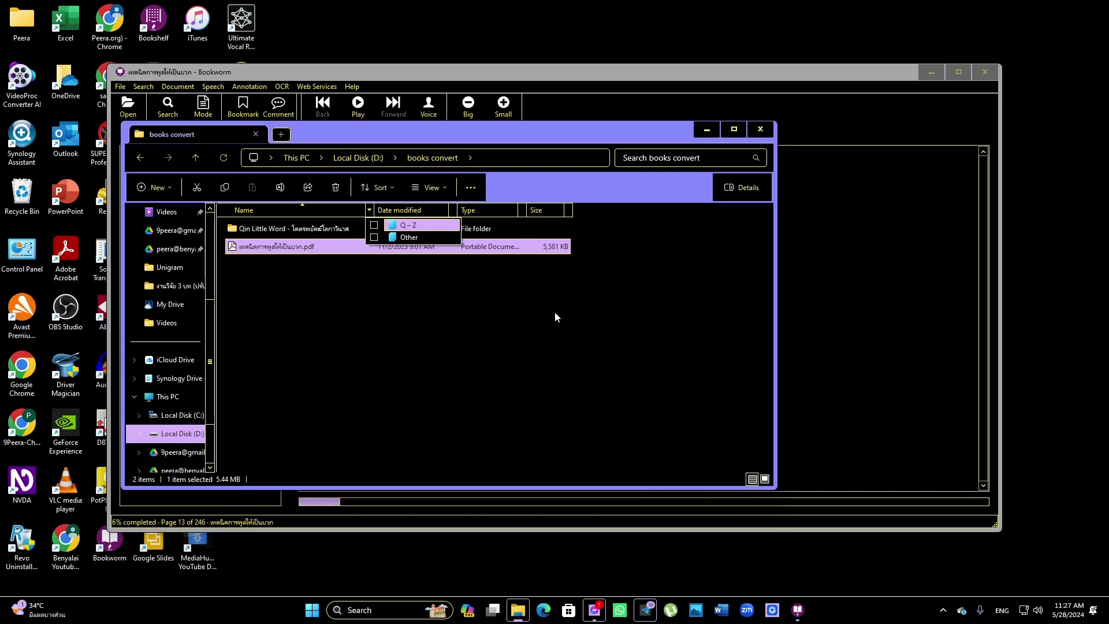
{"action": "key", "text": "Escape"}
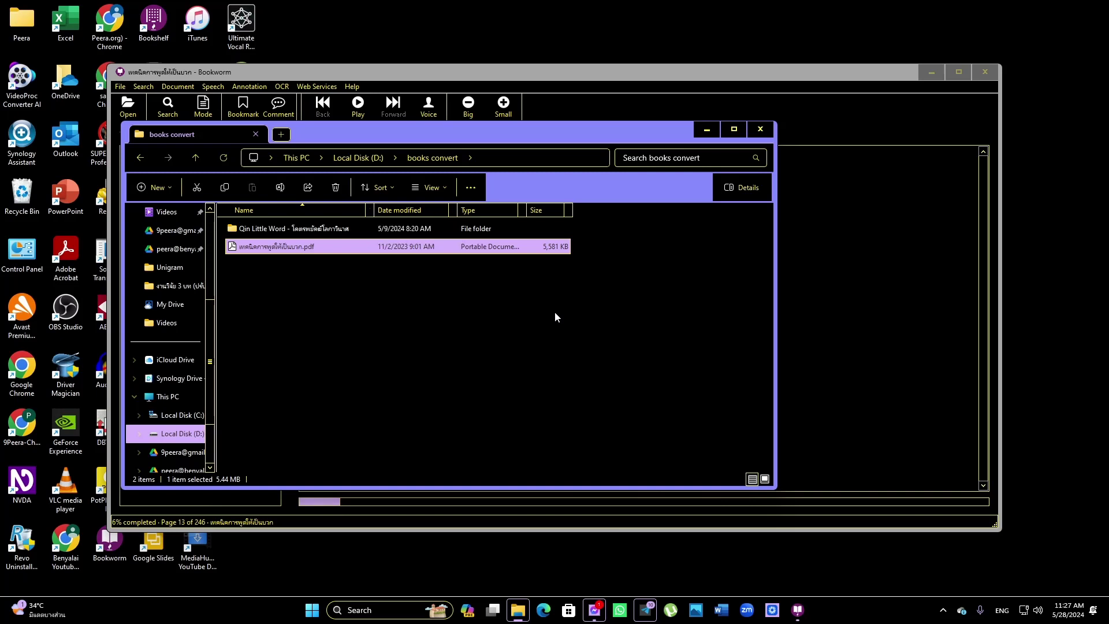
{"action": "key", "text": "Up"}
{"action": "key", "text": "Down"}
Return to Bookworm and page back through the PDF to page 2, examining whether the pages contain readable text
{"action": "key", "text": "alt+Tab"}
{"action": "key", "text": "alt+Tab"}
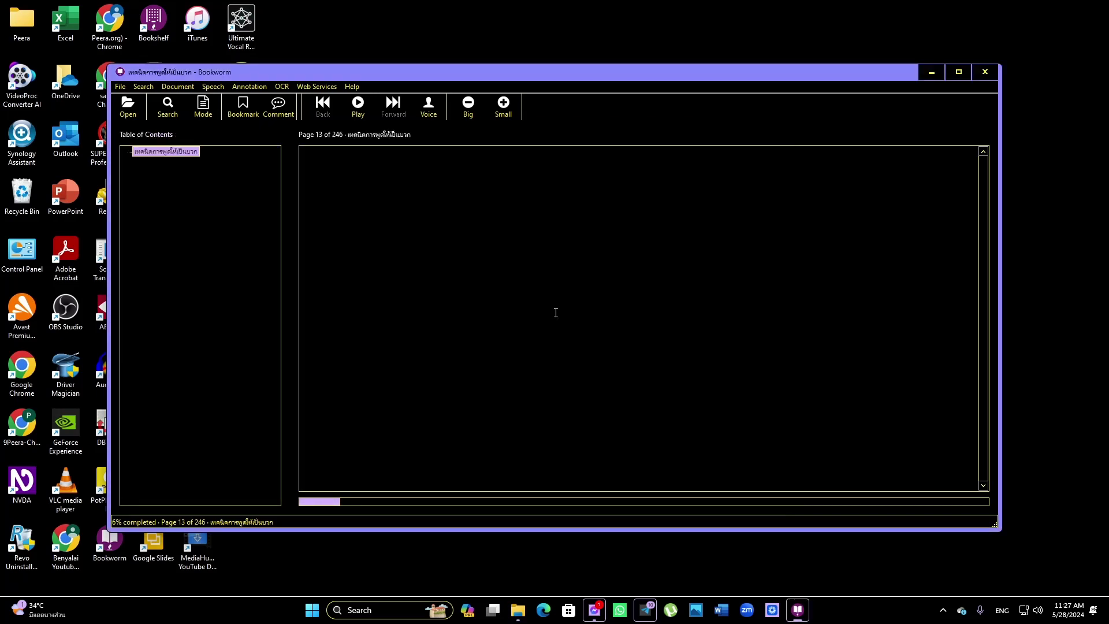
{"action": "key", "text": "Tab"}
{"action": "key", "text": "Page_Down"}
{"action": "key", "text": "Down"}
{"action": "key", "text": "Page_Up"}
{"action": "key", "text": "Page_Up"}
{"action": "key", "text": "Page_Up"}
{"action": "key", "text": "Page_Up"}
{"action": "key", "text": "Page_Up"}
{"action": "key", "text": "ctrl+Home"}
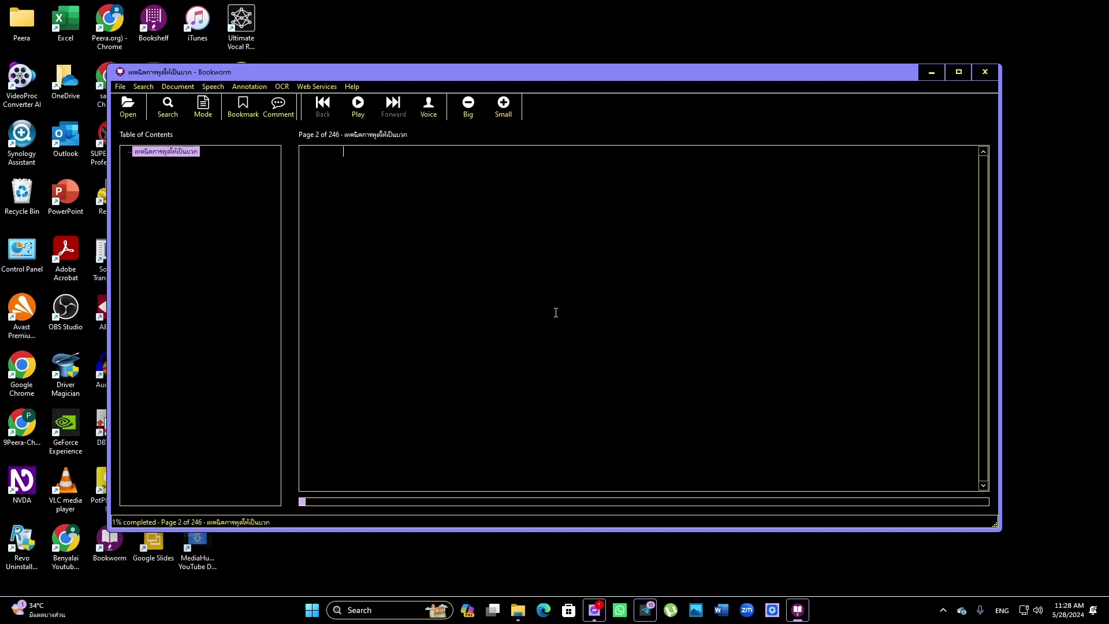
Check the PDF's opening pages once more from the start of the document and close Bookworm
{"action": "key", "text": "ctrl+Home"}
{"action": "key", "text": "Page_Down"}
{"action": "key", "text": "Page_Up"}
{"action": "key", "text": "alt+F4"}
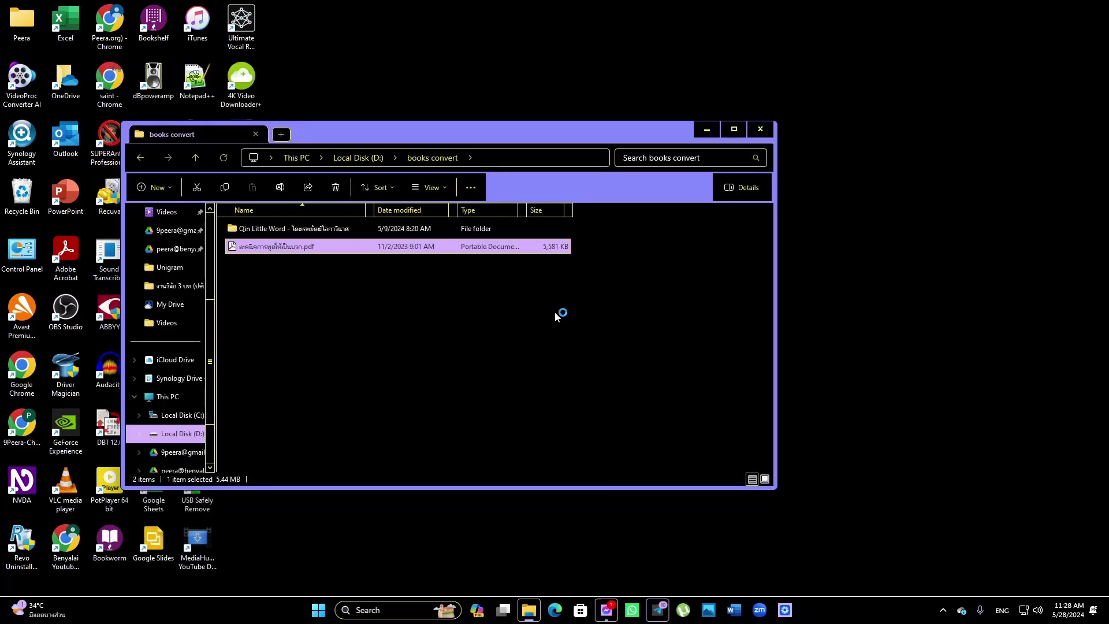
{"action": "key", "text": "Up"}
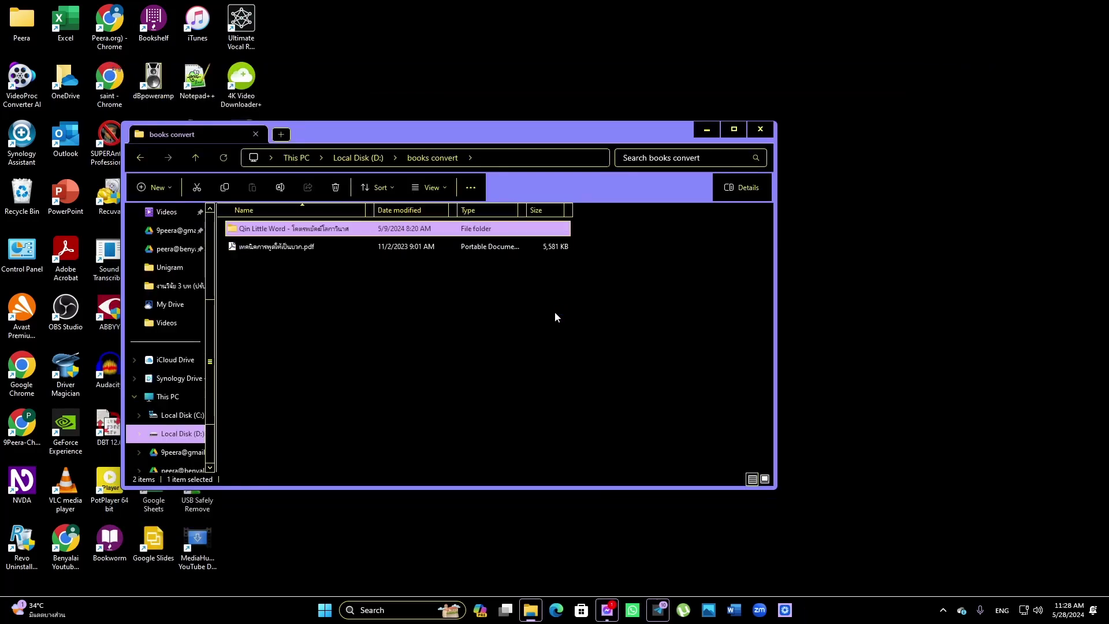
{"action": "key", "text": "alt+Tab"}
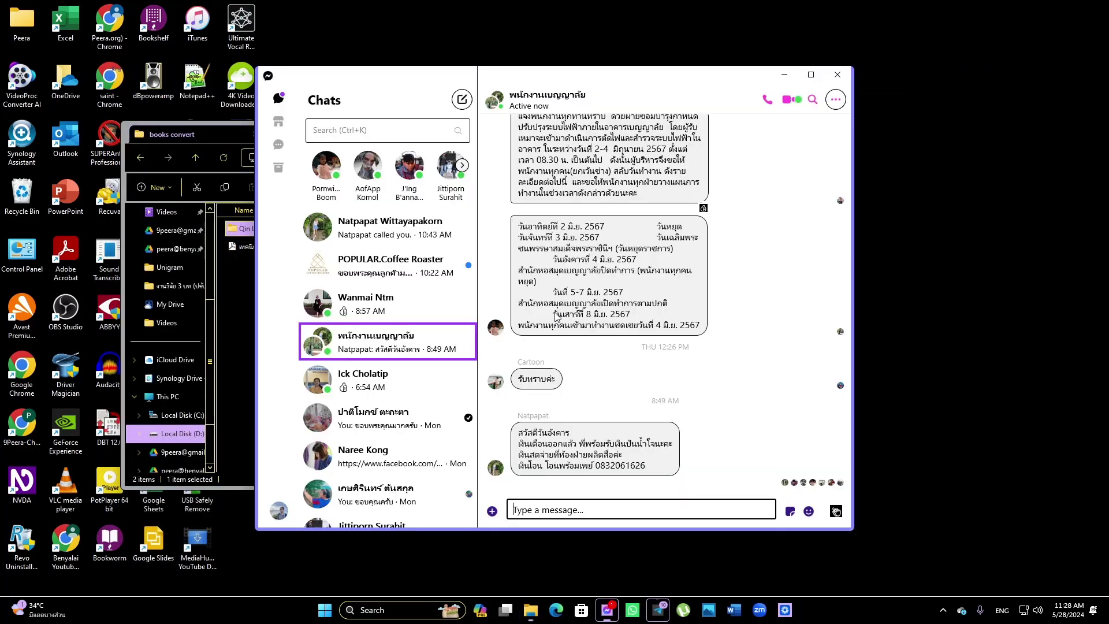
{"action": "key", "text": "alt+Tab"}
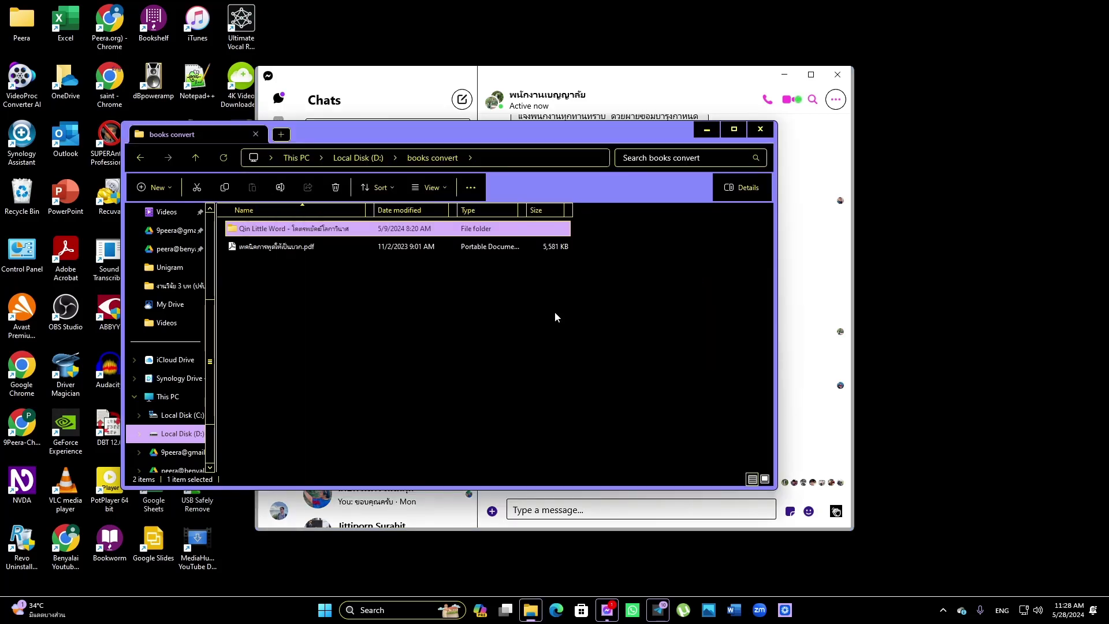
Select the PDF file in the "books convert" folder and bring up its AVS Convert to format choices
{"action": "key", "text": "Down"}
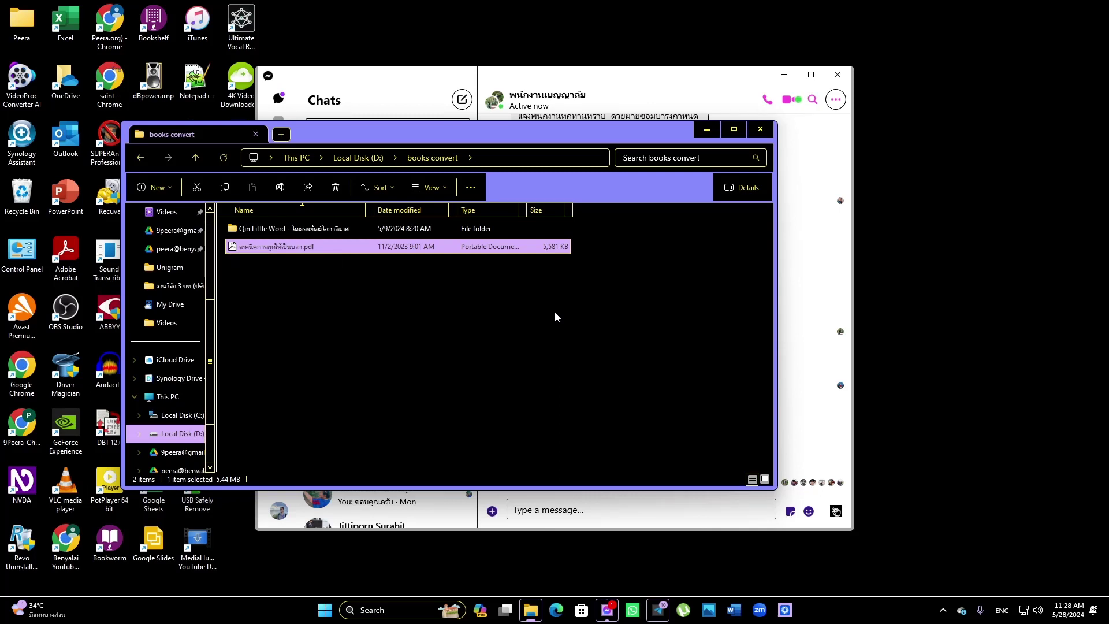
{"action": "key", "text": "shift+F10"}
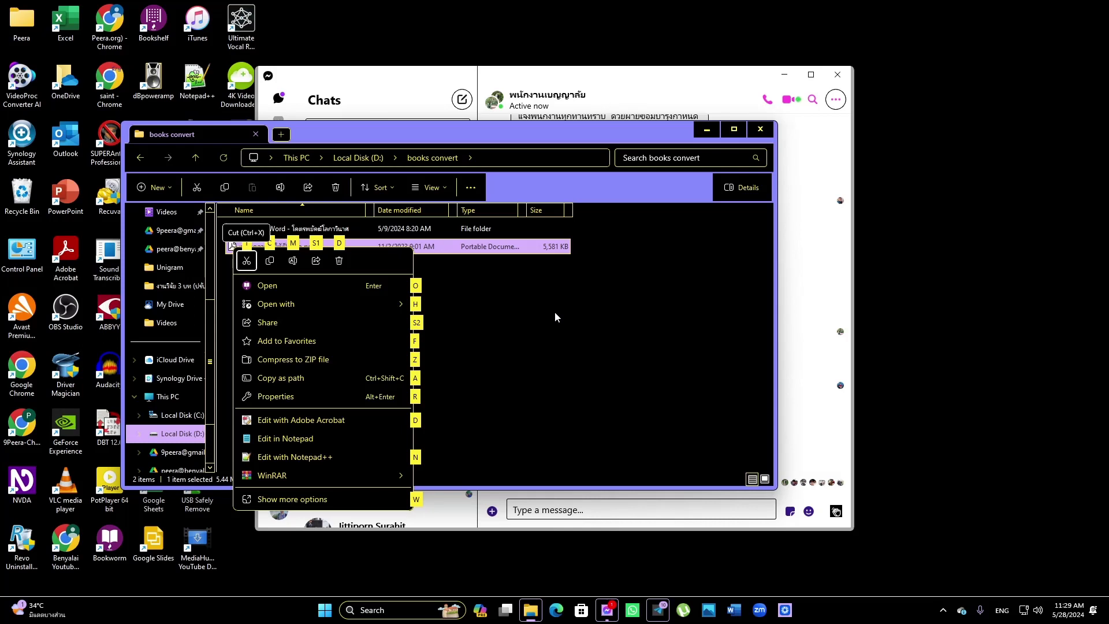
{"action": "key", "text": "Up"}
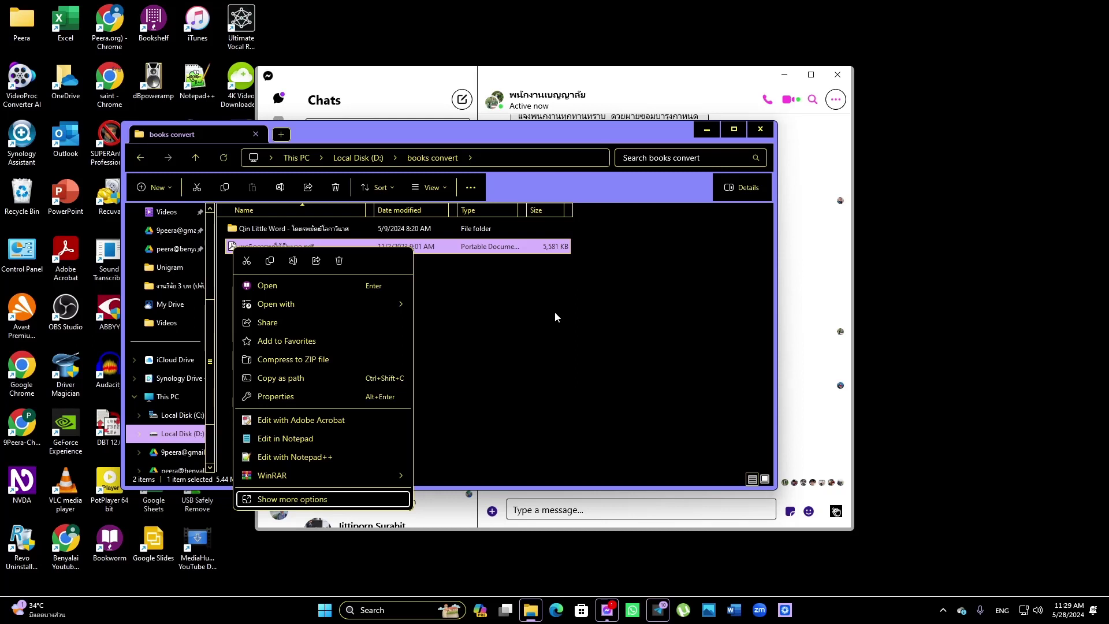
{"action": "key", "text": "Return"}
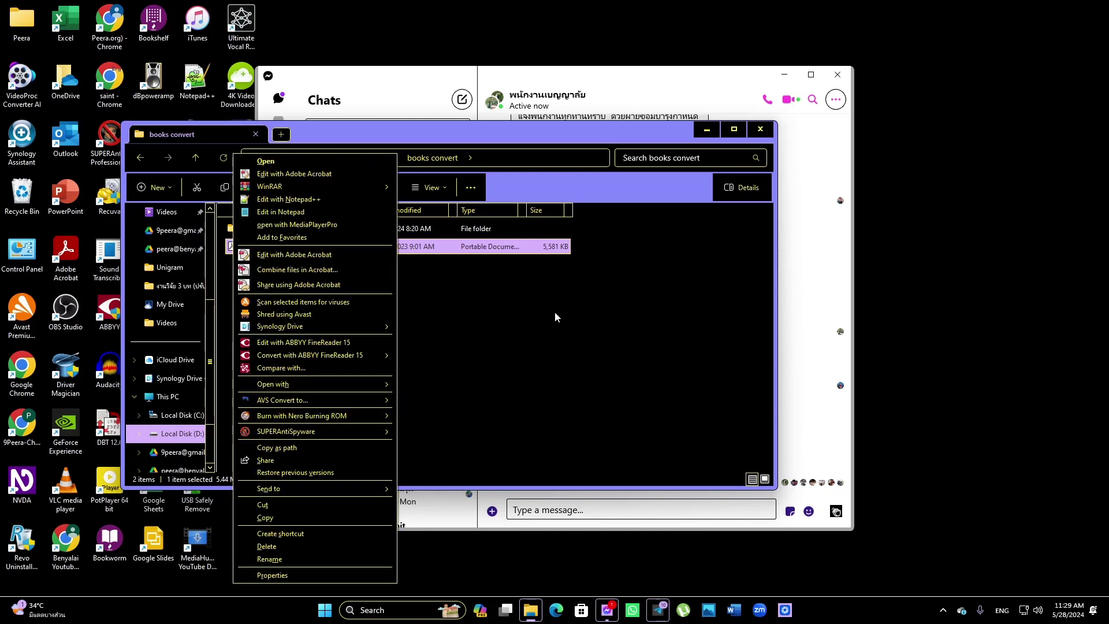
{"action": "key", "text": "Down"}
{"action": "key", "text": "Down"}
{"action": "key", "text": "Down"}
{"action": "key", "text": "Down"}
{"action": "key", "text": "Down"}
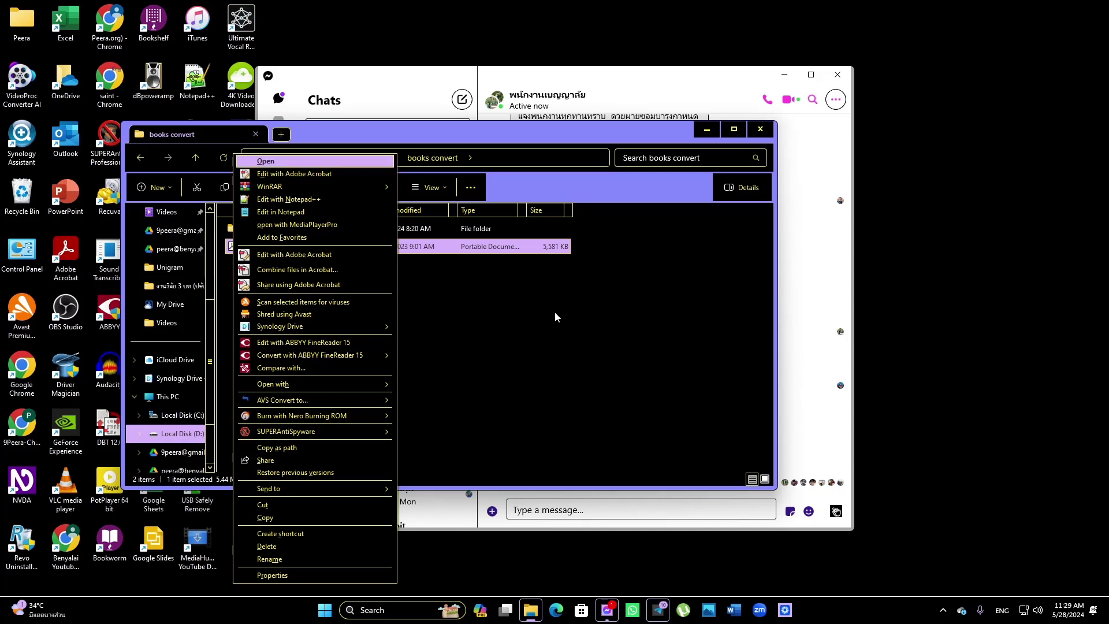
{"action": "key", "text": "Down"}
{"action": "key", "text": "Down"}
{"action": "key", "text": "Down"}
{"action": "key", "text": "Down"}
{"action": "key", "text": "Down"}
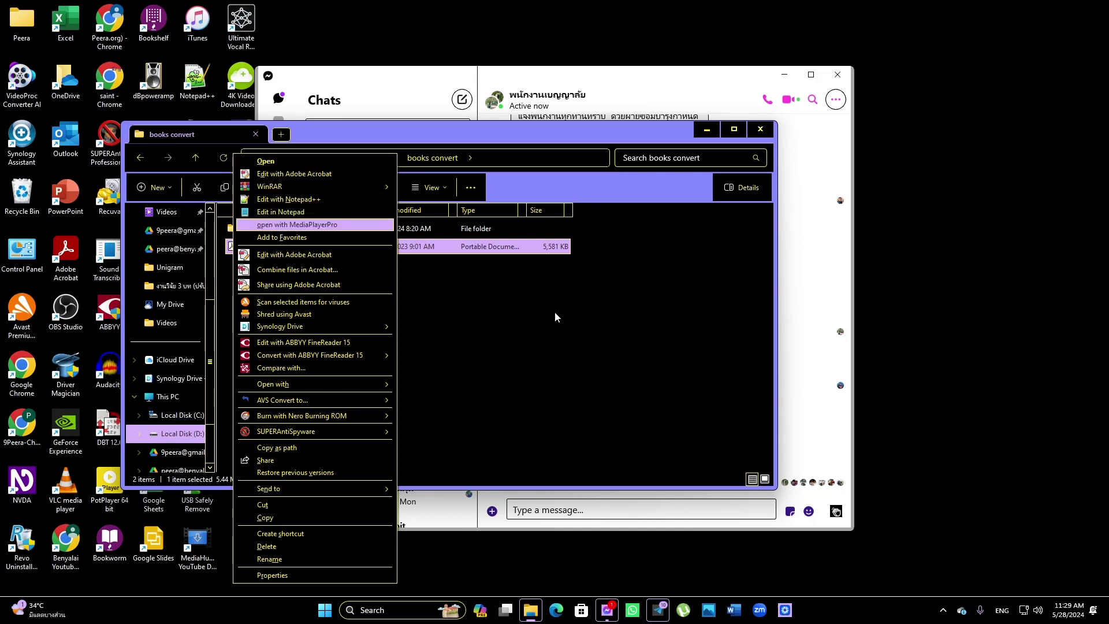
{"action": "key", "text": "Down"}
{"action": "key", "text": "Down"}
{"action": "key", "text": "Down"}
{"action": "key", "text": "Down"}
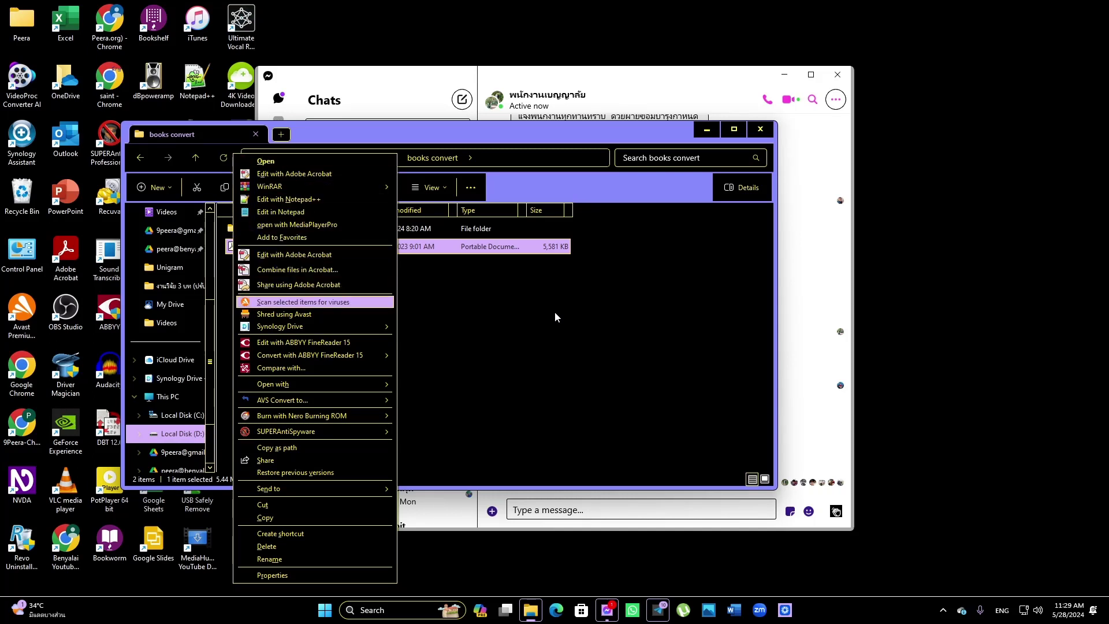
{"action": "key", "text": "Down"}
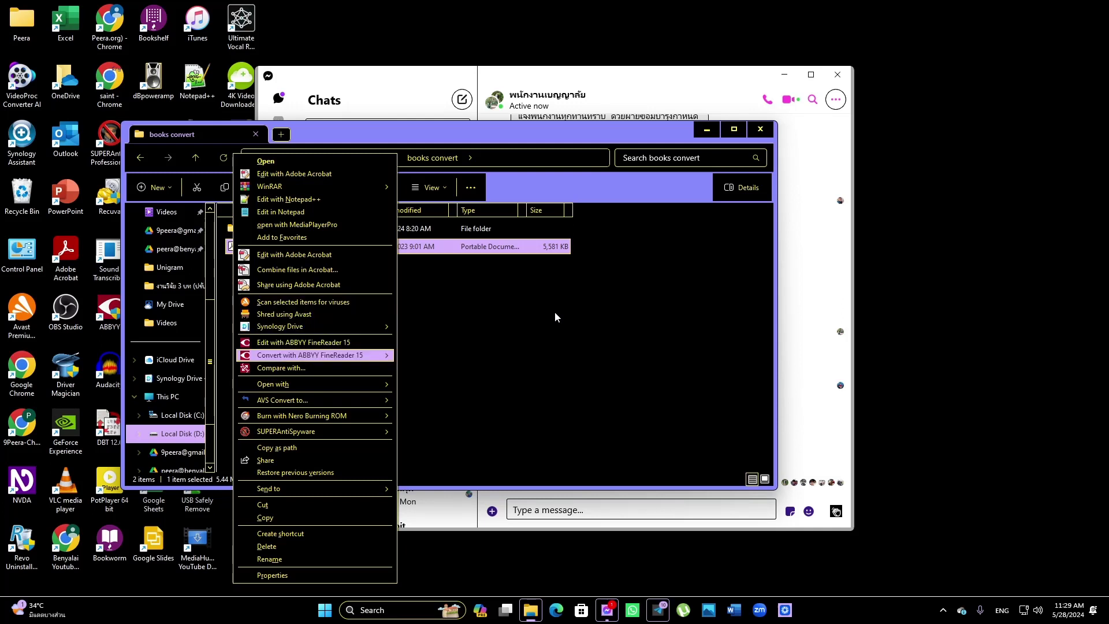
{"action": "key", "text": "Down"}
{"action": "key", "text": "Down"}
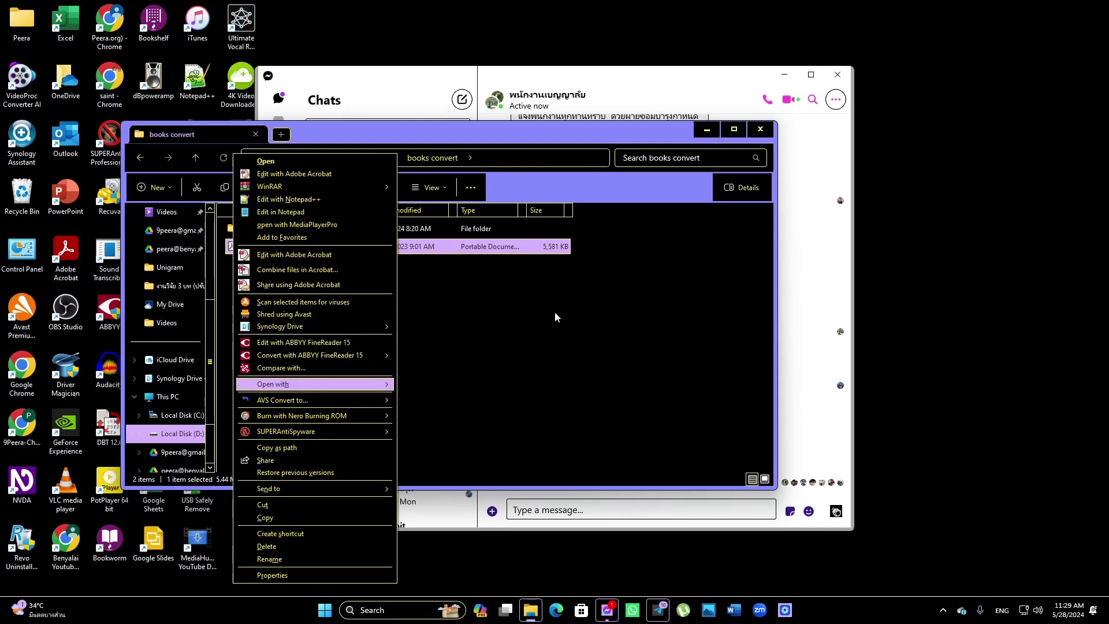
{"action": "key", "text": "Down"}
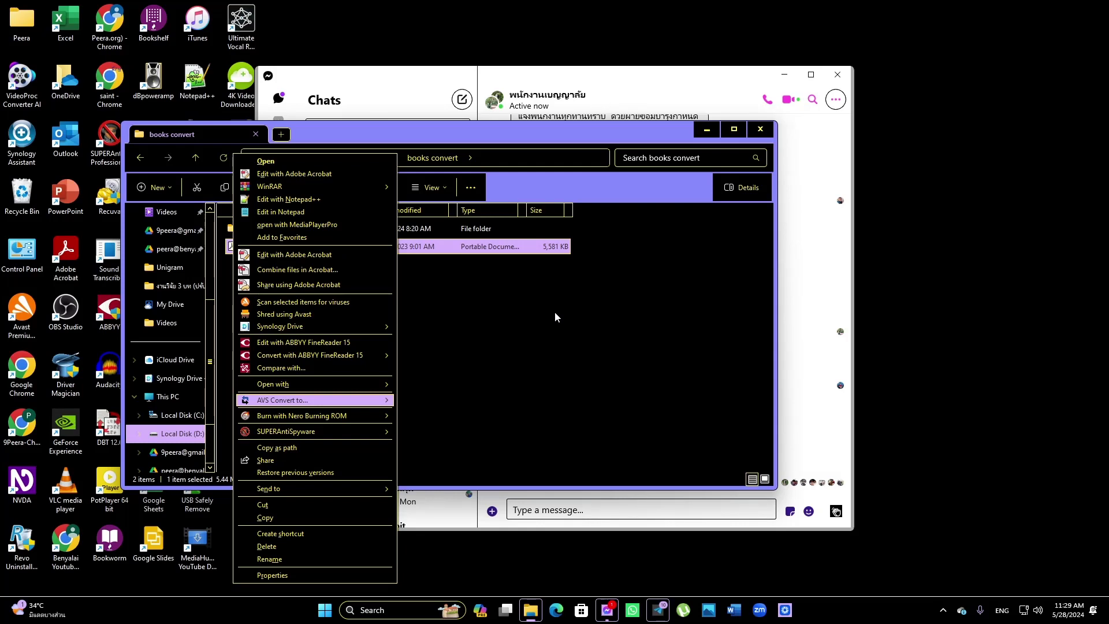
{"action": "key", "text": "Right"}
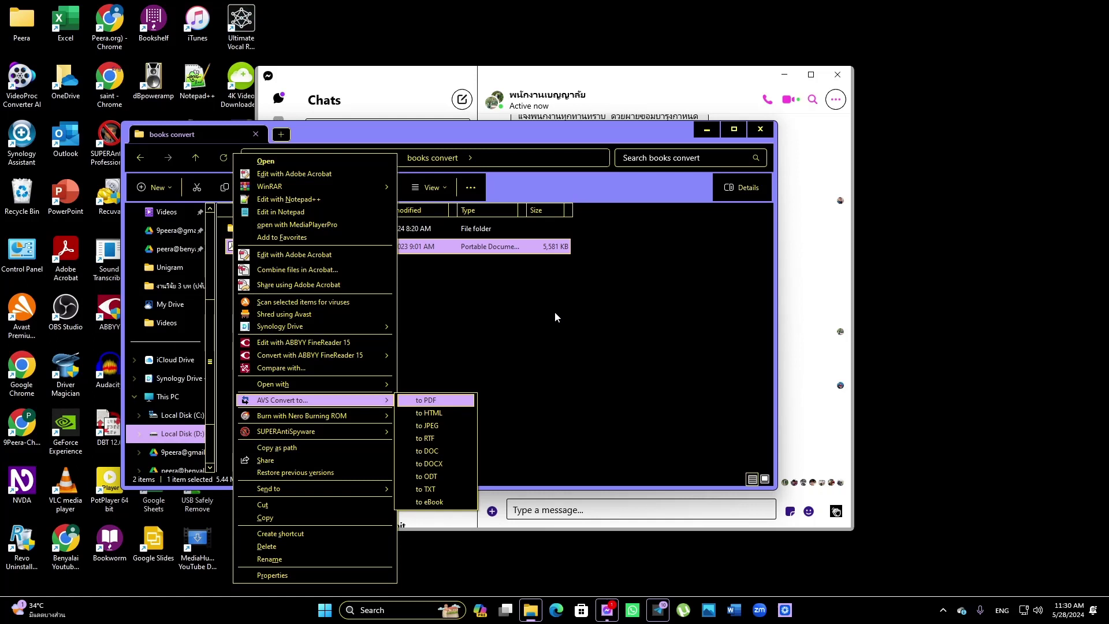
Examine the output formats that AVS Convert to offers for the PDF
{"action": "key", "text": "Down"}
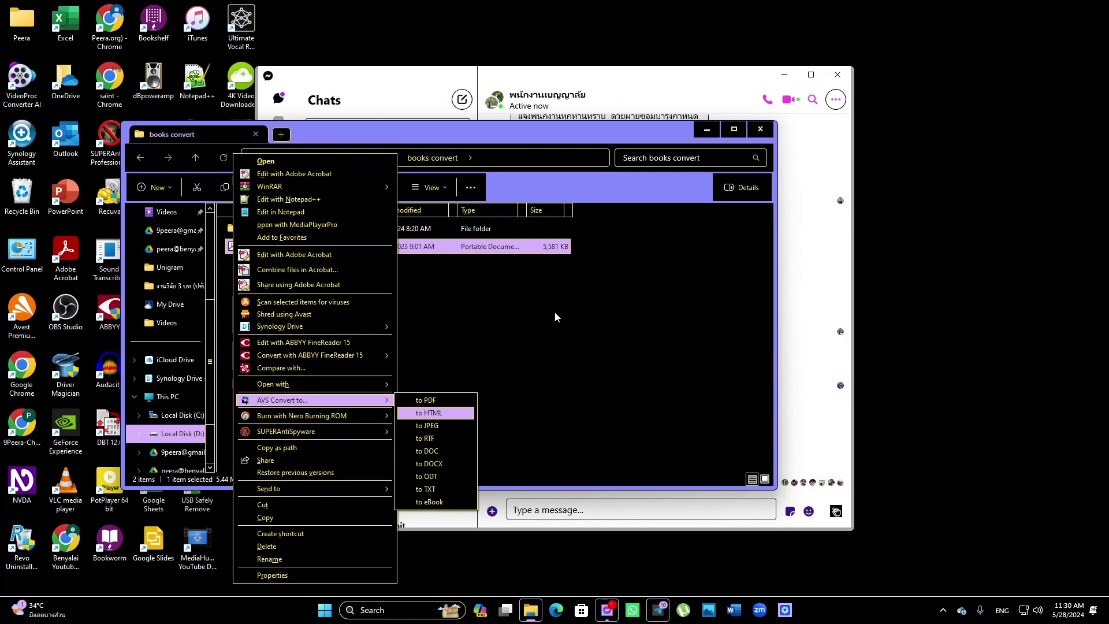
{"action": "key", "text": "Down"}
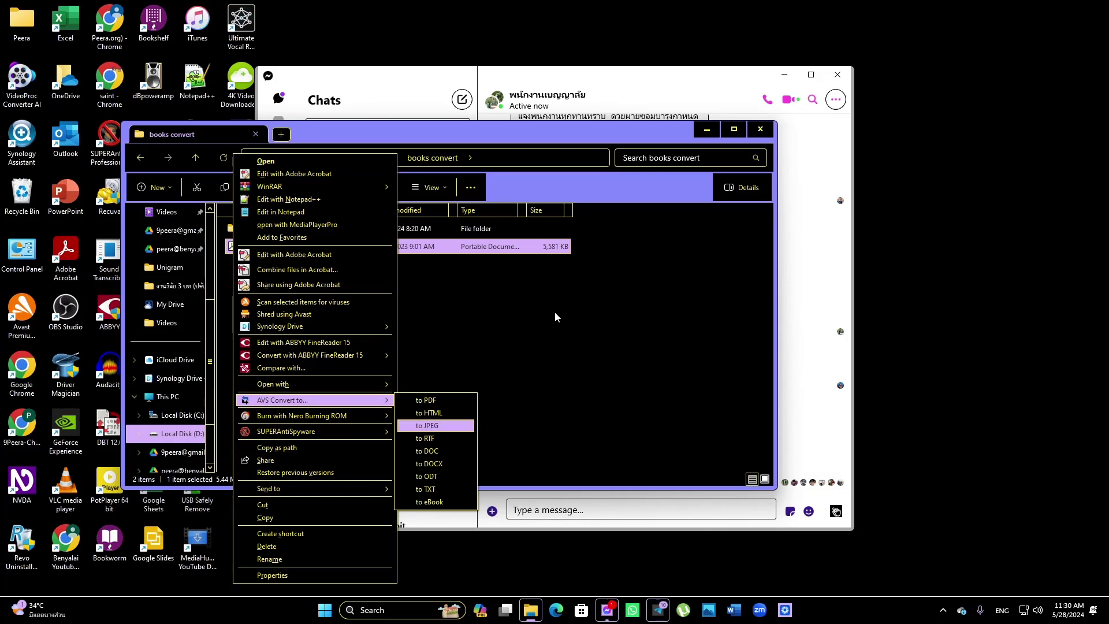
{"action": "key", "text": "Down"}
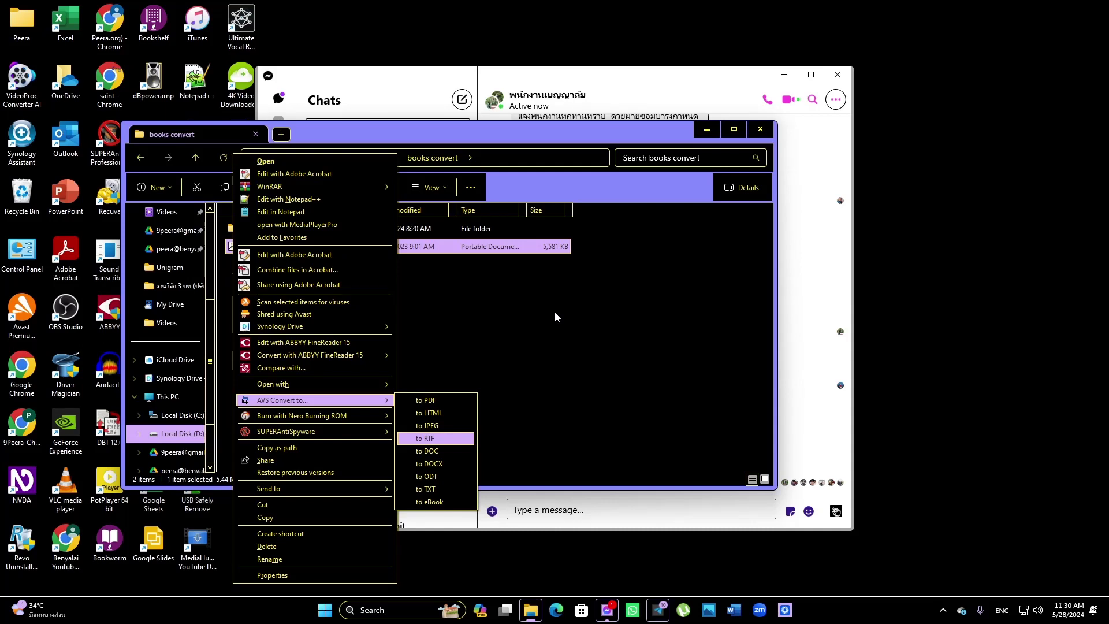
{"action": "key", "text": "Down"}
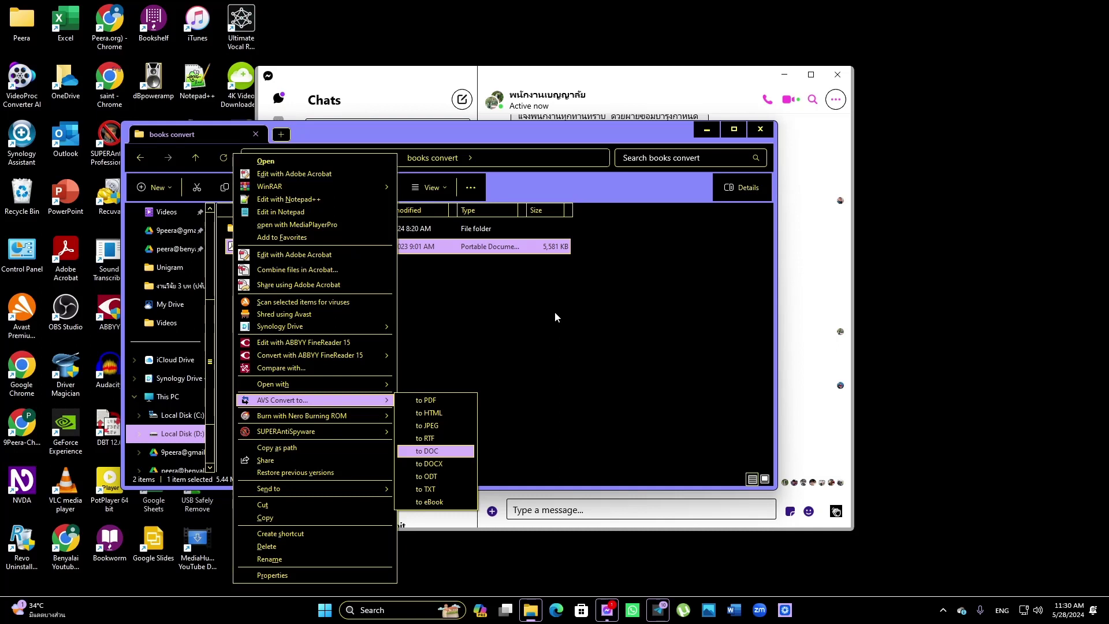
{"action": "key", "text": "Down"}
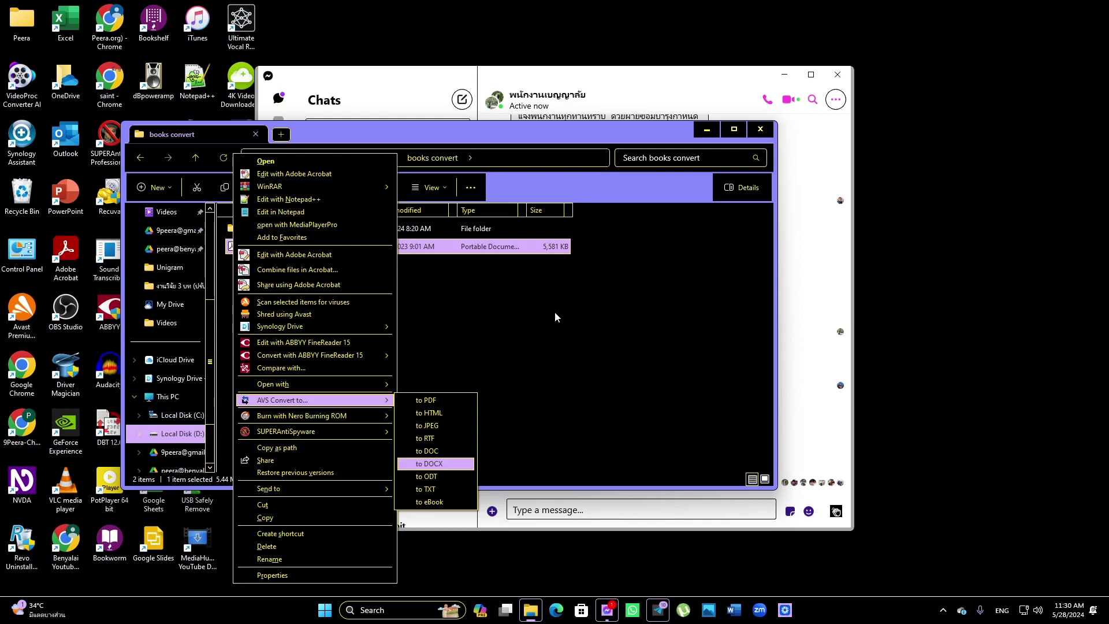
{"action": "key", "text": "Down"}
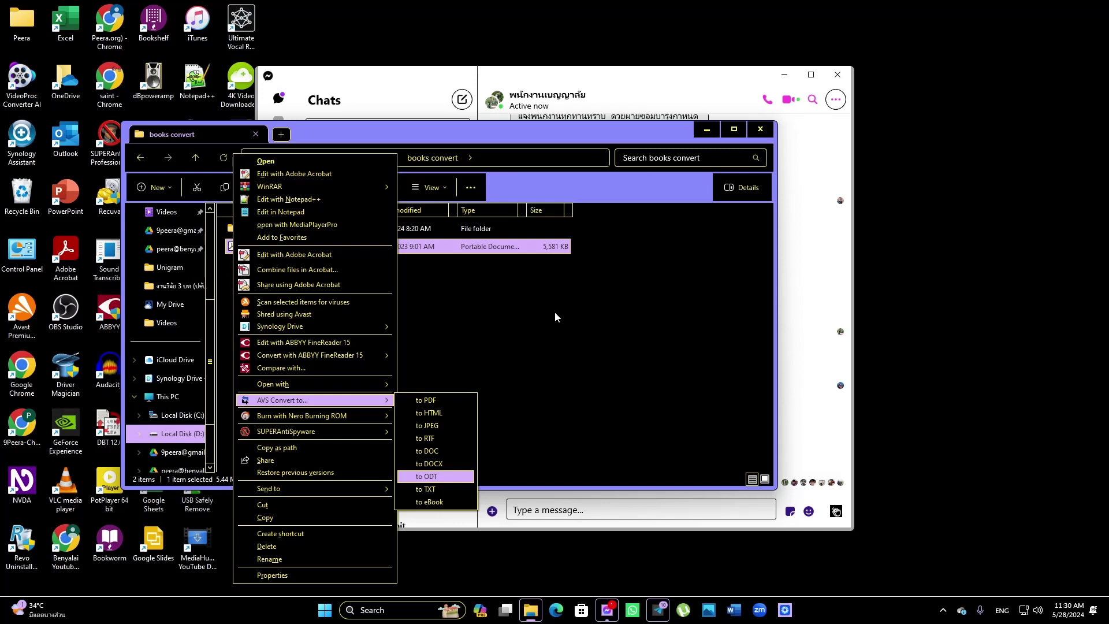
{"action": "key", "text": "Down"}
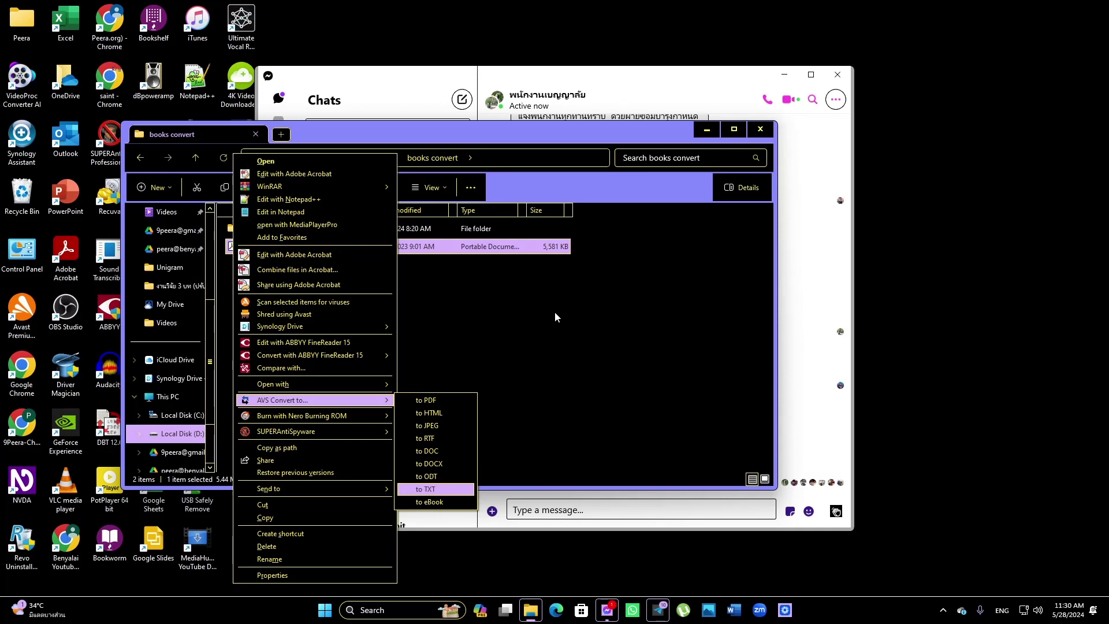
{"action": "key", "text": "Down"}
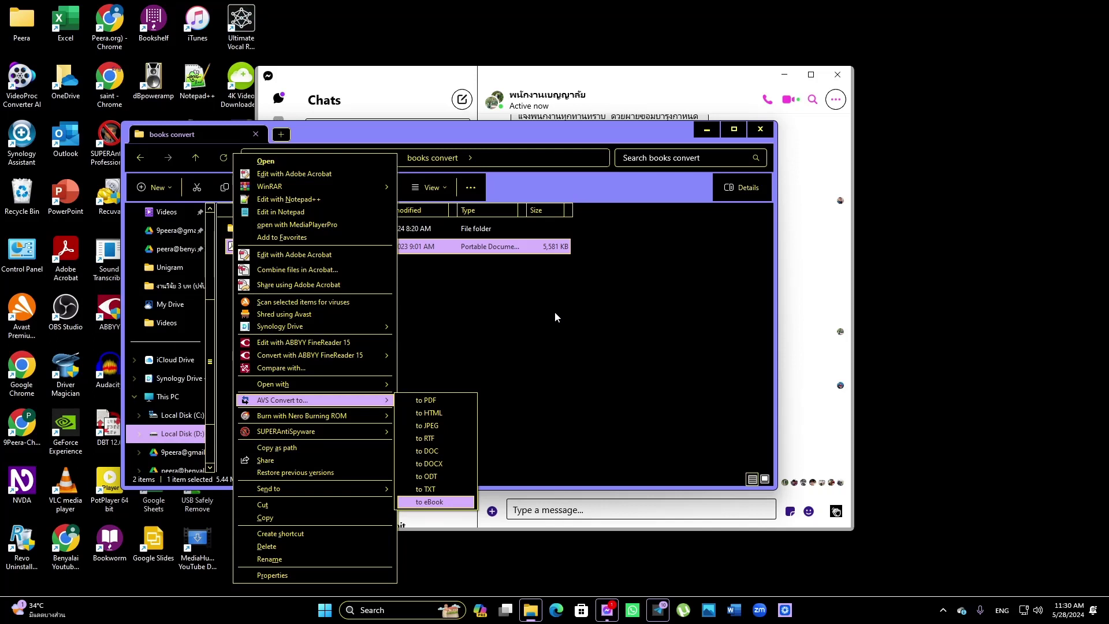
{"action": "key", "text": "Down"}
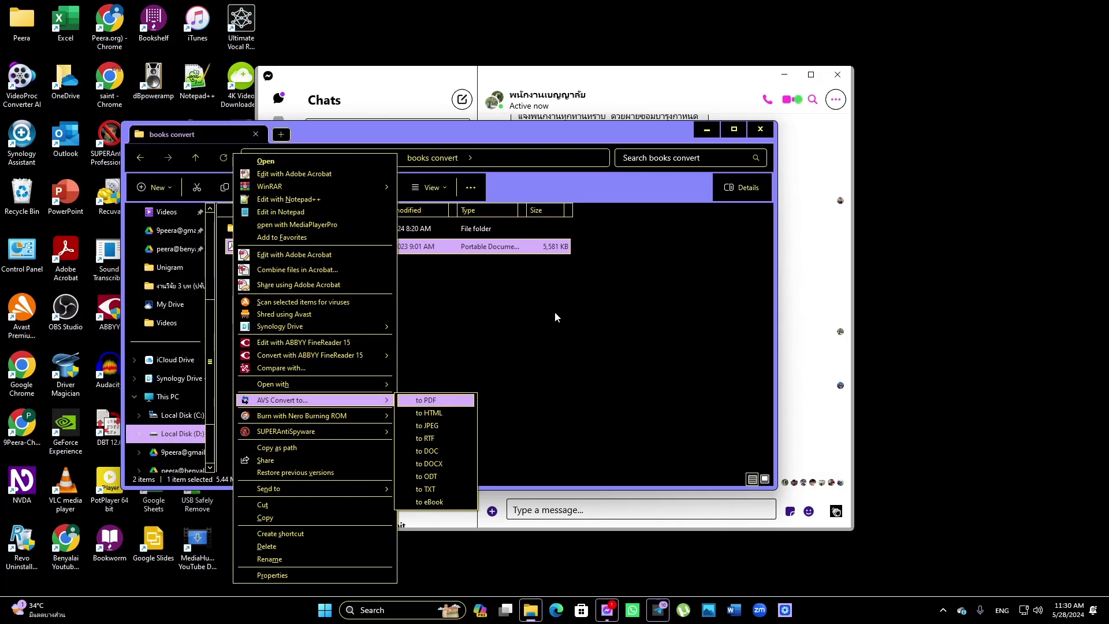
Send the PDF to AVS Document Converter with TXT as the output format and convert it into the Documents folder
{"action": "key", "text": "Down"}
{"action": "key", "text": "Down"}
{"action": "key", "text": "Down"}
{"action": "key", "text": "Down"}
{"action": "key", "text": "Down"}
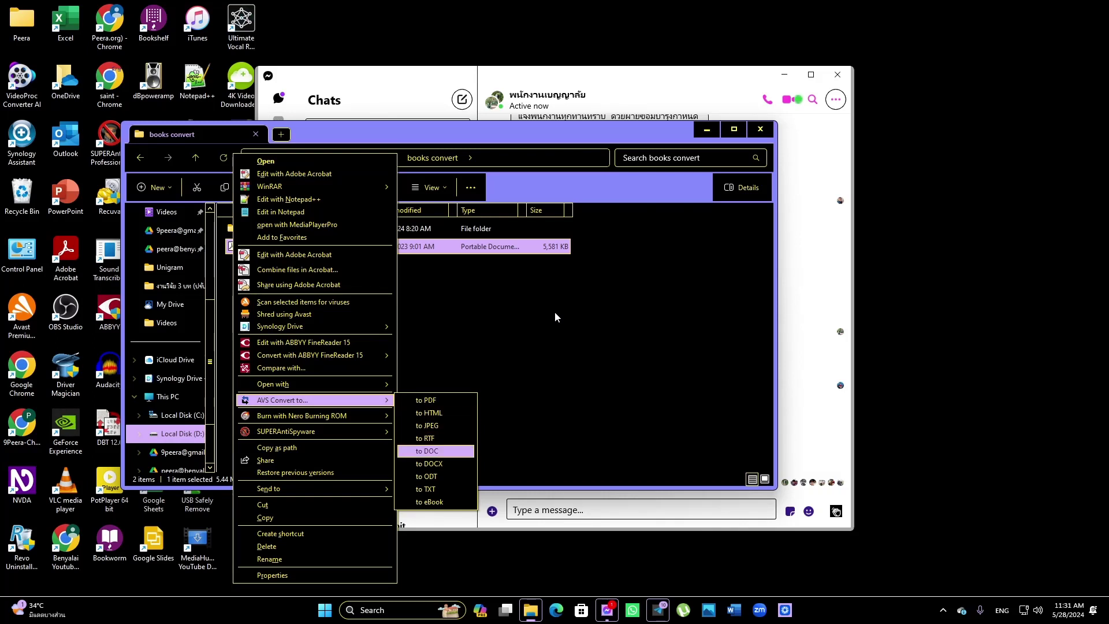
{"action": "key", "text": "Down"}
{"action": "key", "text": "Down"}
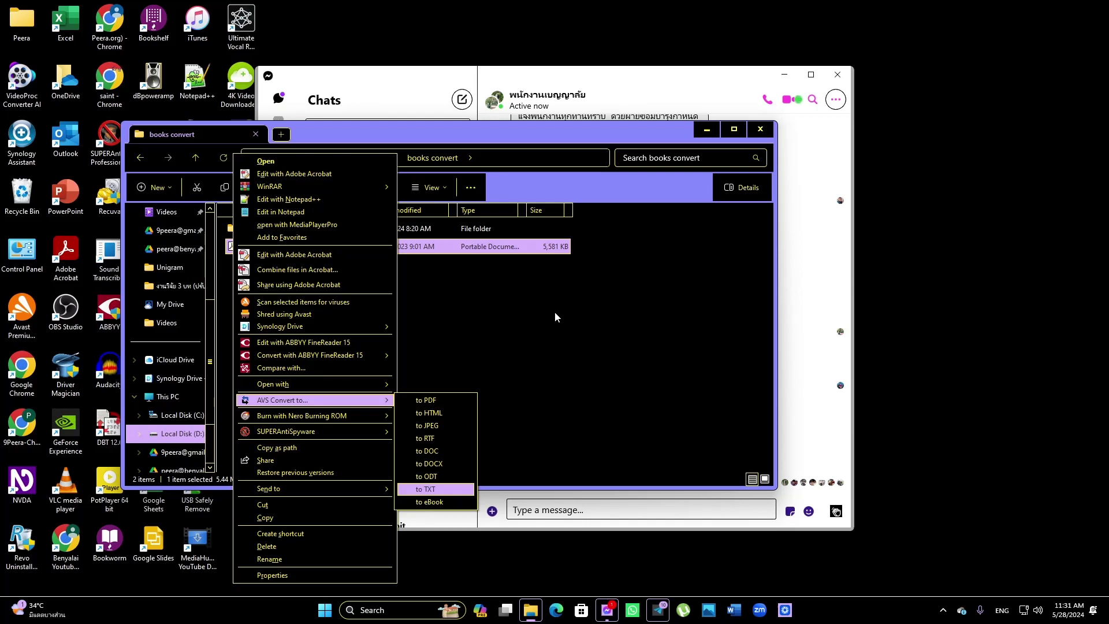
{"action": "key", "text": "Return"}
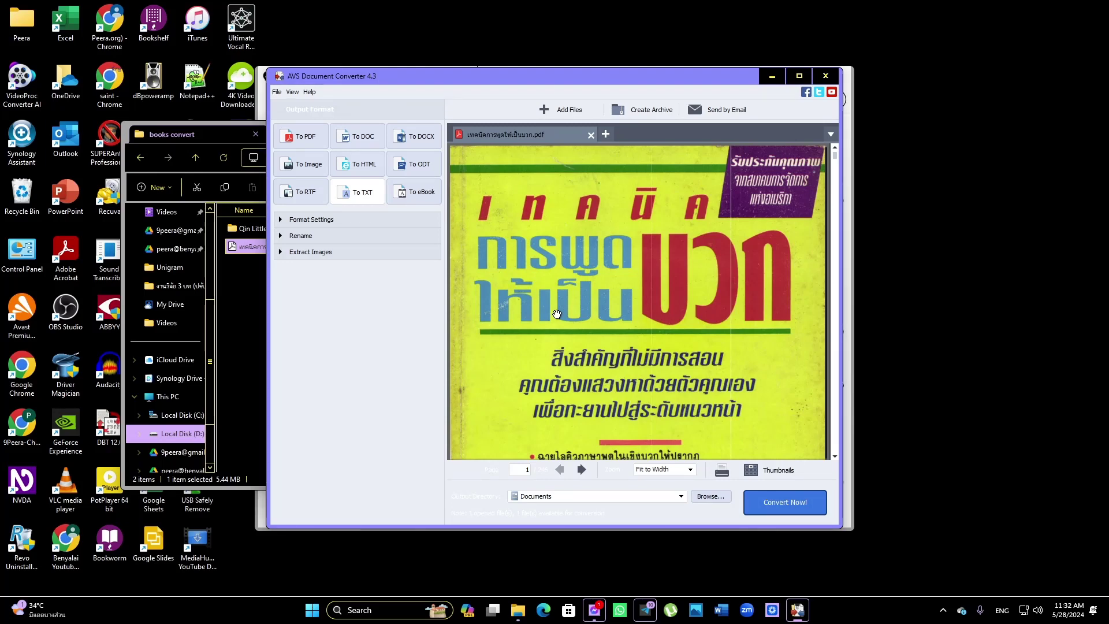
{"action": "key", "text": "Return"}
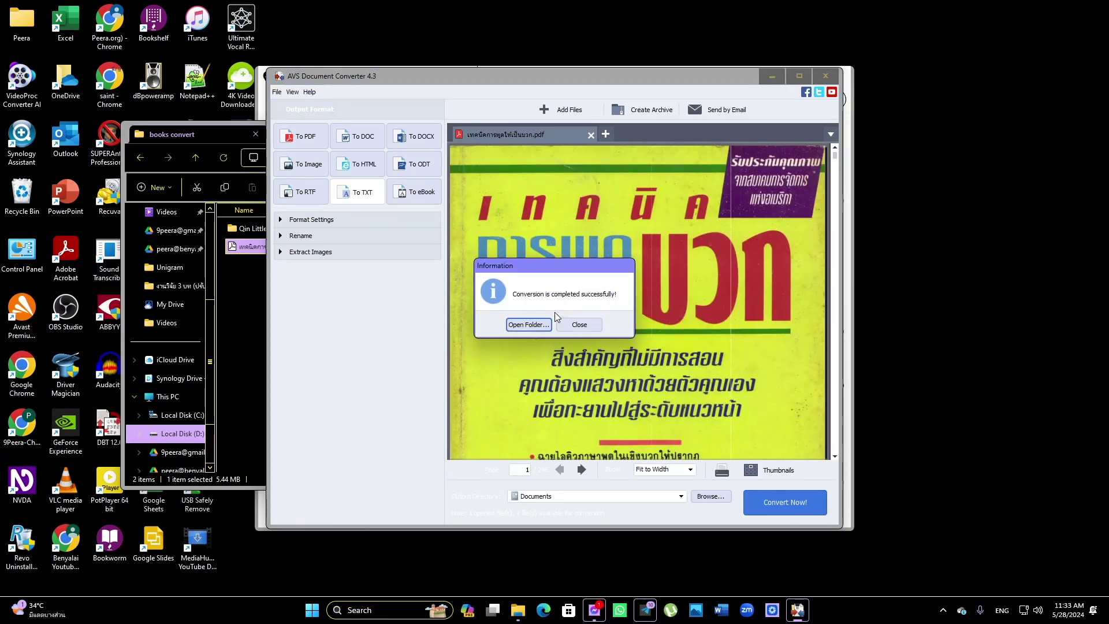
Open the output folder from the conversion's completion message
{"action": "key", "text": "Tab"}
{"action": "key", "text": "Tab"}
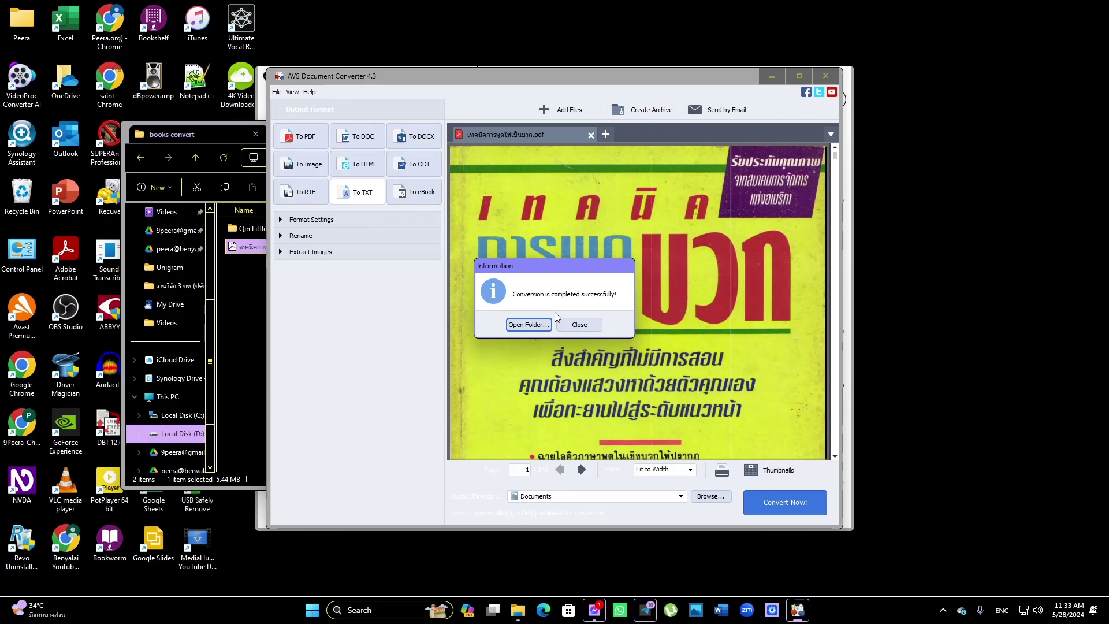
{"action": "key", "text": "Tab"}
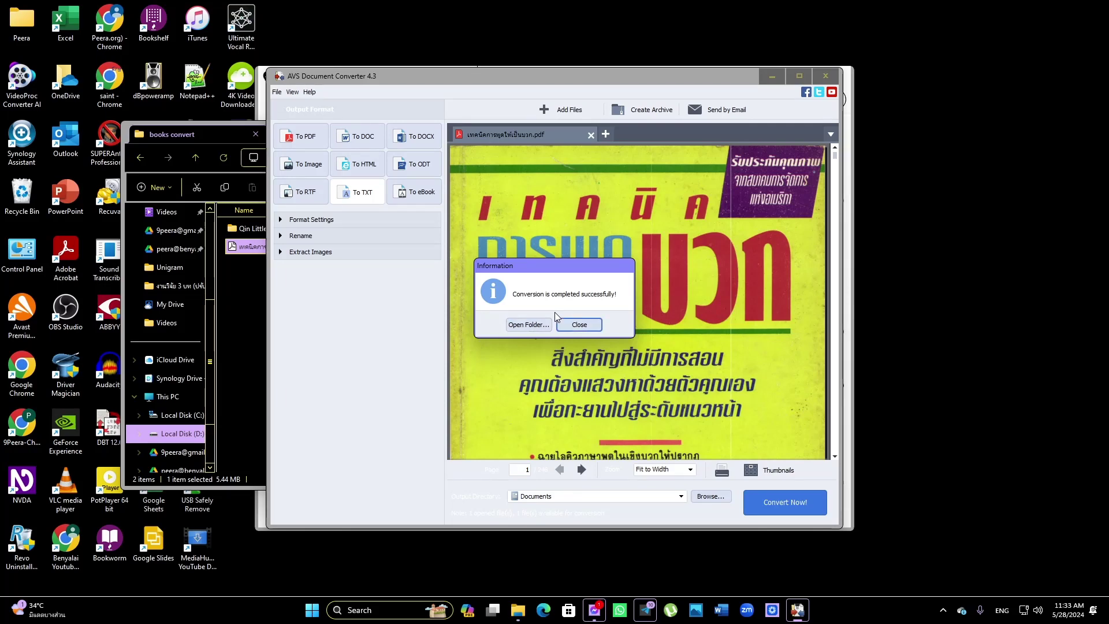
{"action": "key", "text": "Tab"}
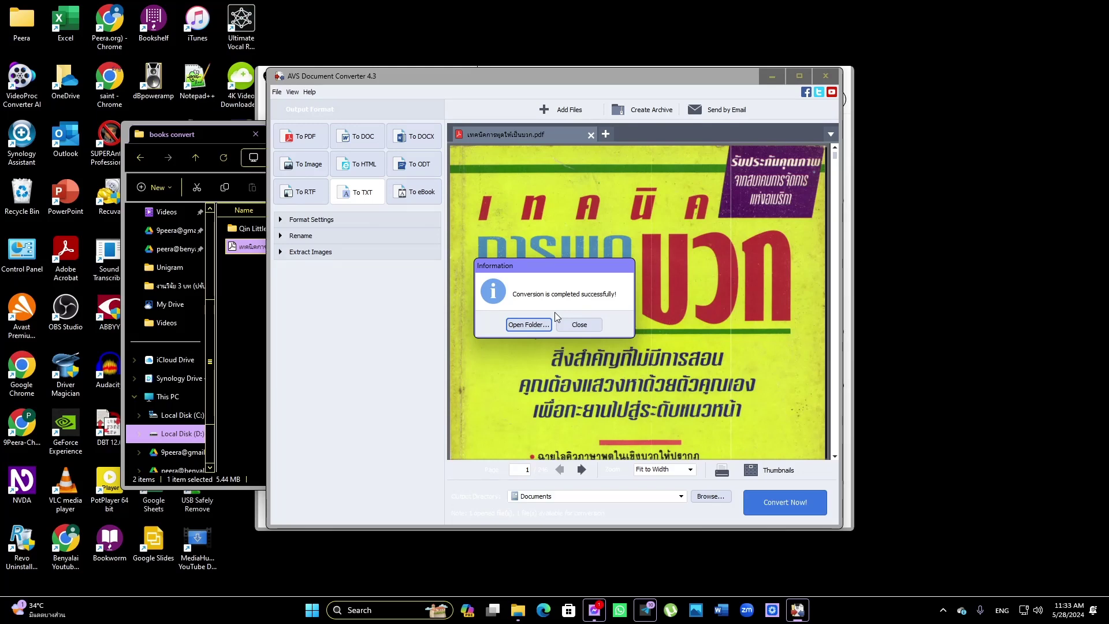
{"action": "key", "text": "Return"}
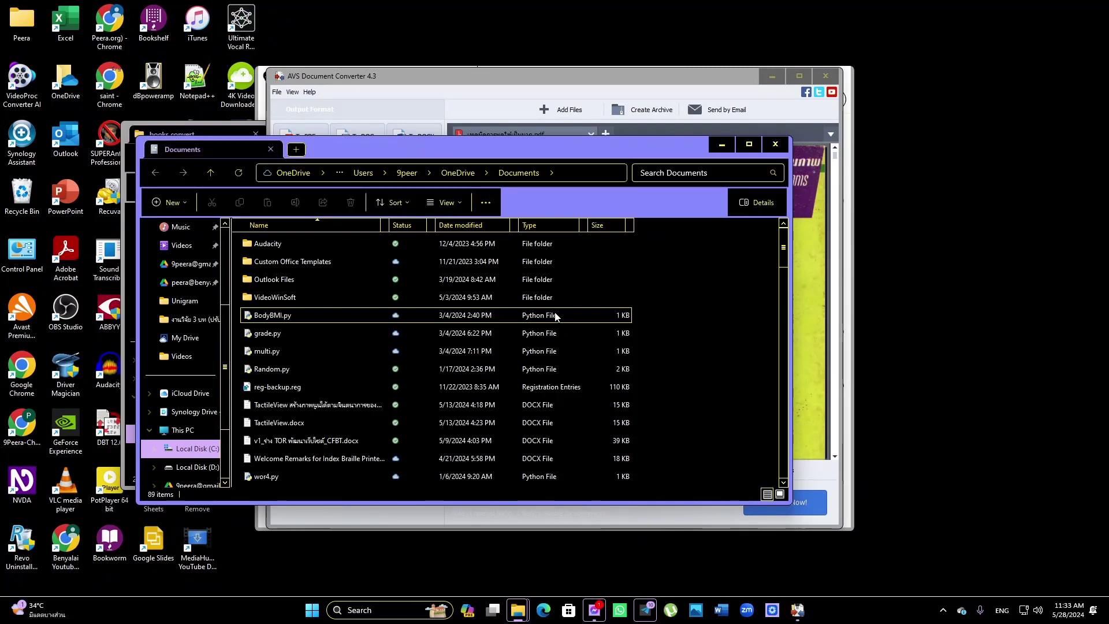
Locate and select the converted file "เทคนิคการพูดให้เป็นบวก.txt" in the Documents folder
{"action": "key", "text": "Down"}
{"action": "key", "text": "Up"}
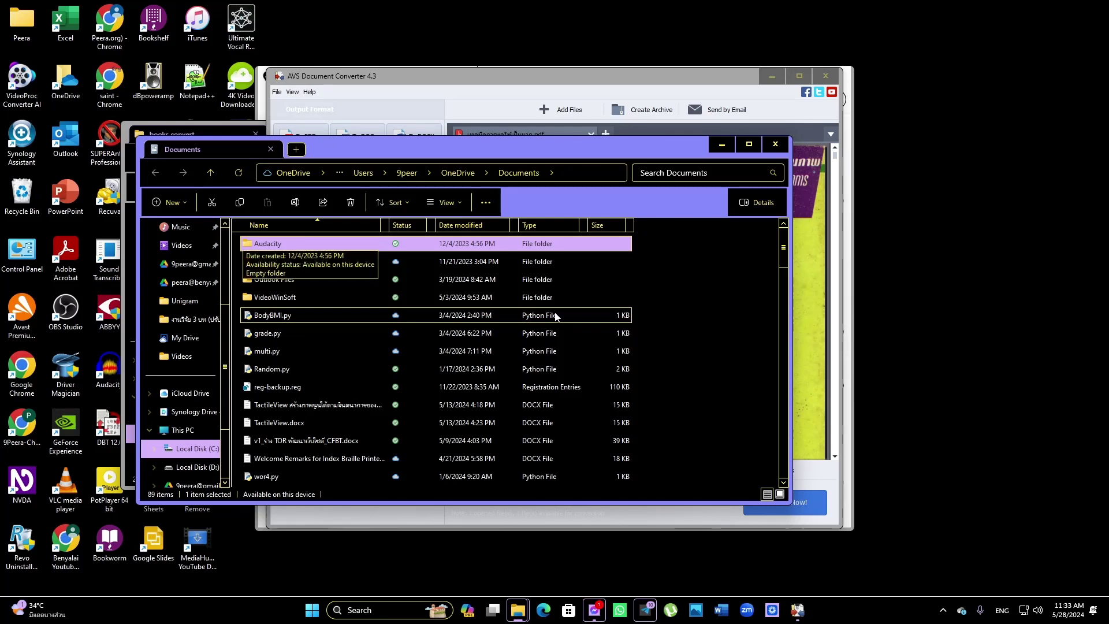
{"action": "key", "text": "Down"}
{"action": "key", "text": "Down"}
{"action": "key", "text": "Down"}
{"action": "key", "text": "Down"}
{"action": "key", "text": "Down"}
{"action": "key", "text": "Down"}
{"action": "key", "text": "Down"}
{"action": "key", "text": "Down"}
{"action": "key", "text": "Down"}
{"action": "key", "text": "Down"}
{"action": "key", "text": "Down"}
{"action": "key", "text": "Down"}
{"action": "key", "text": "Down"}
{"action": "key", "text": "Down"}
{"action": "key", "text": "Down"}
{"action": "key", "text": "Down"}
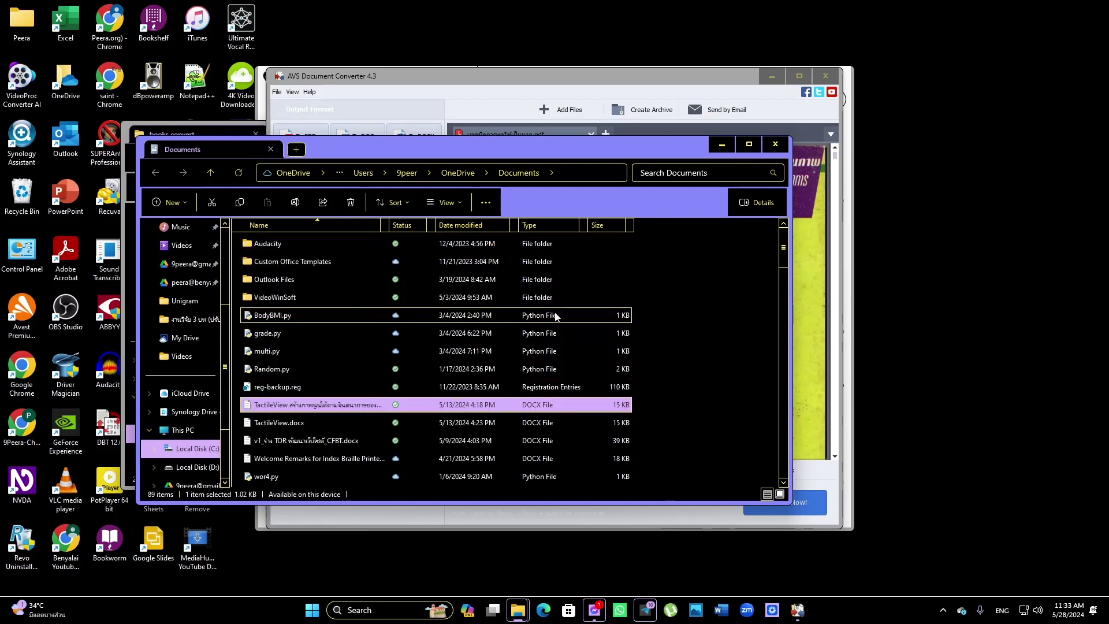
{"action": "key", "text": "Down"}
{"action": "key", "text": "Down"}
{"action": "key", "text": "Down"}
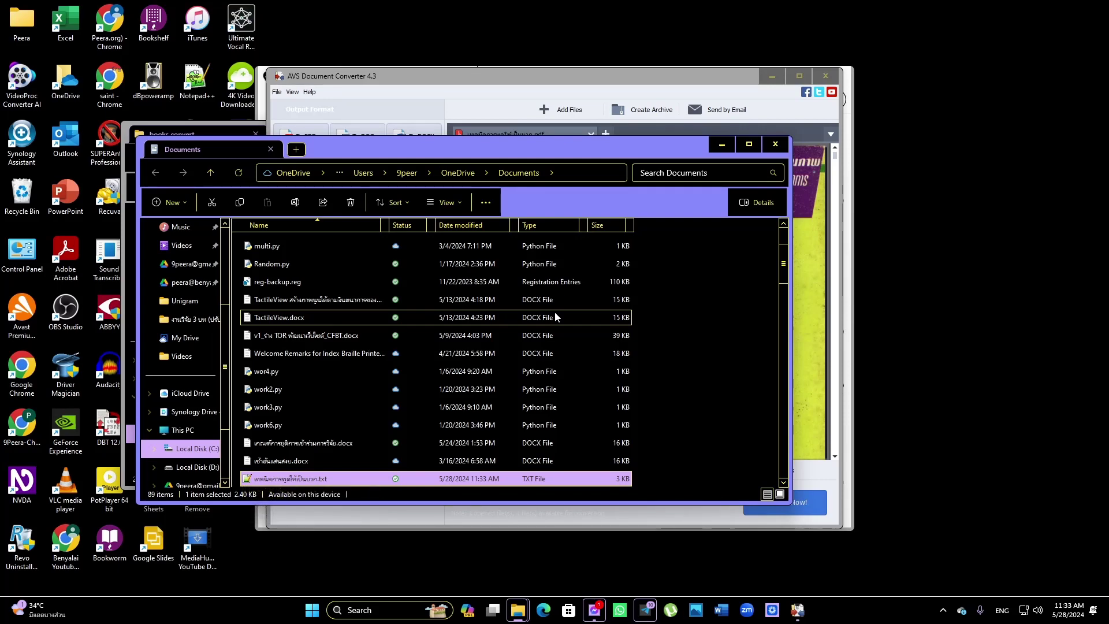
Open the converted text file from the Documents folder and read down through its opening lines
{"action": "key", "text": "Return"}
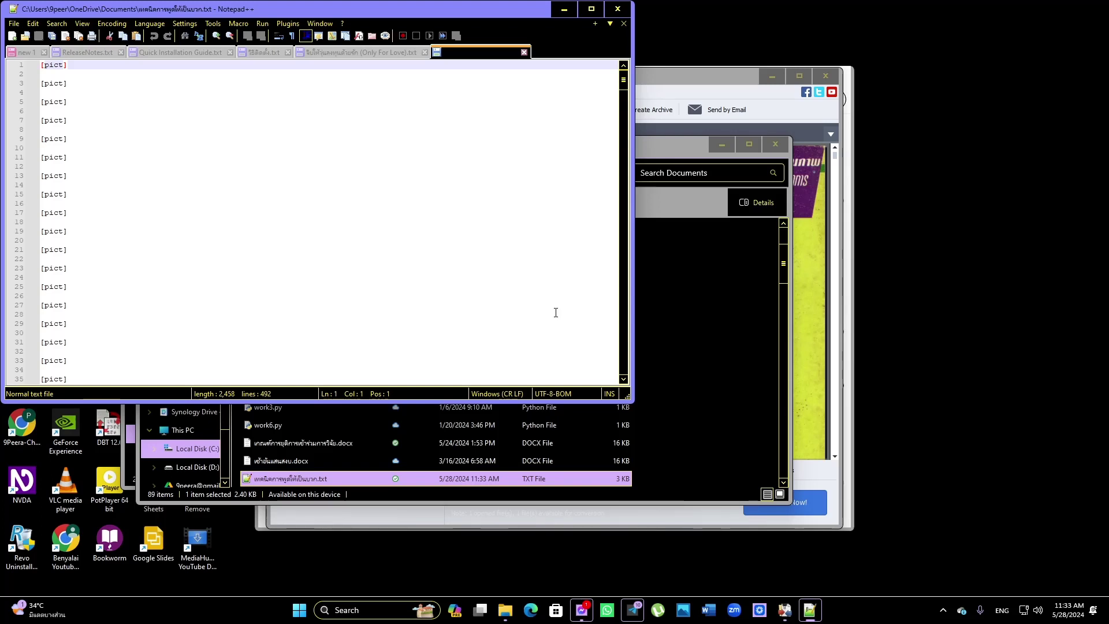
{"action": "key", "text": "Down"}
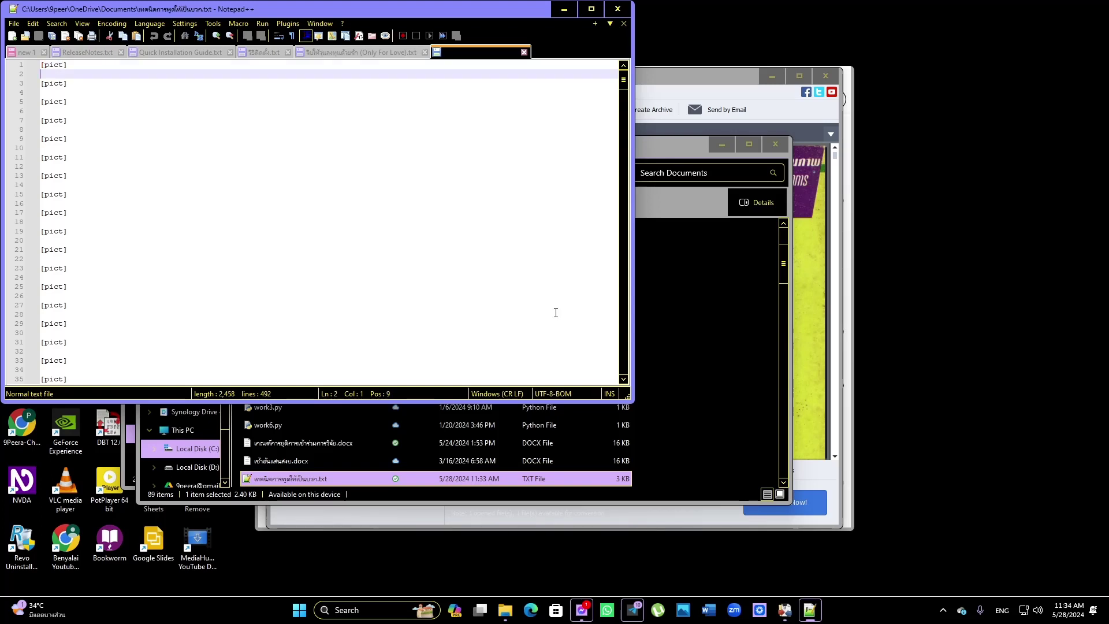
{"action": "key", "text": "Down"}
{"action": "key", "text": "Down"}
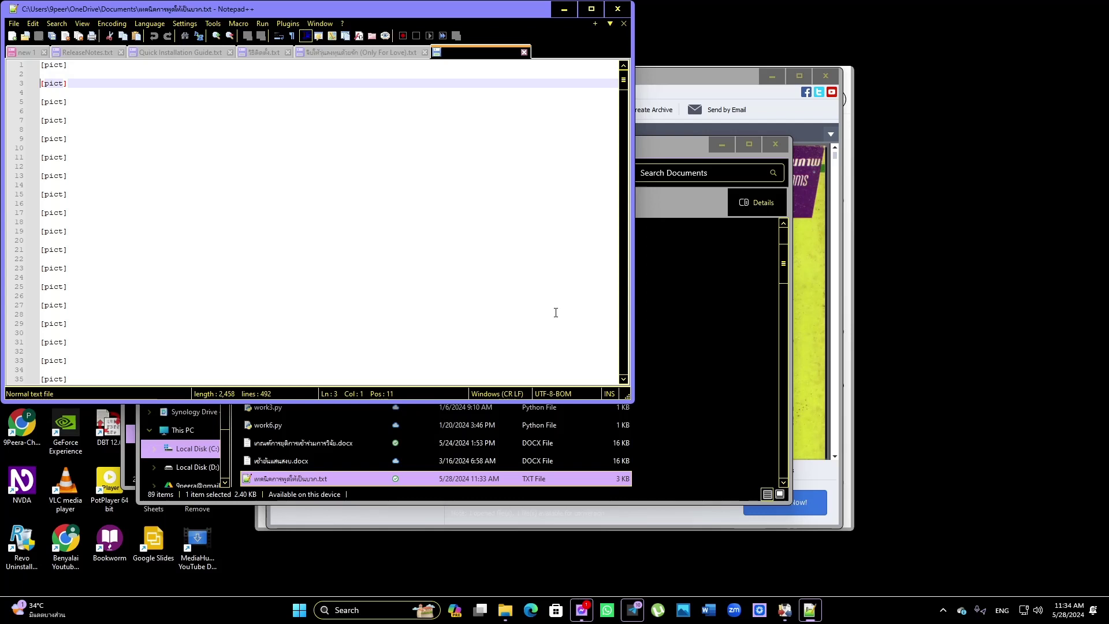
{"action": "key", "text": "Down"}
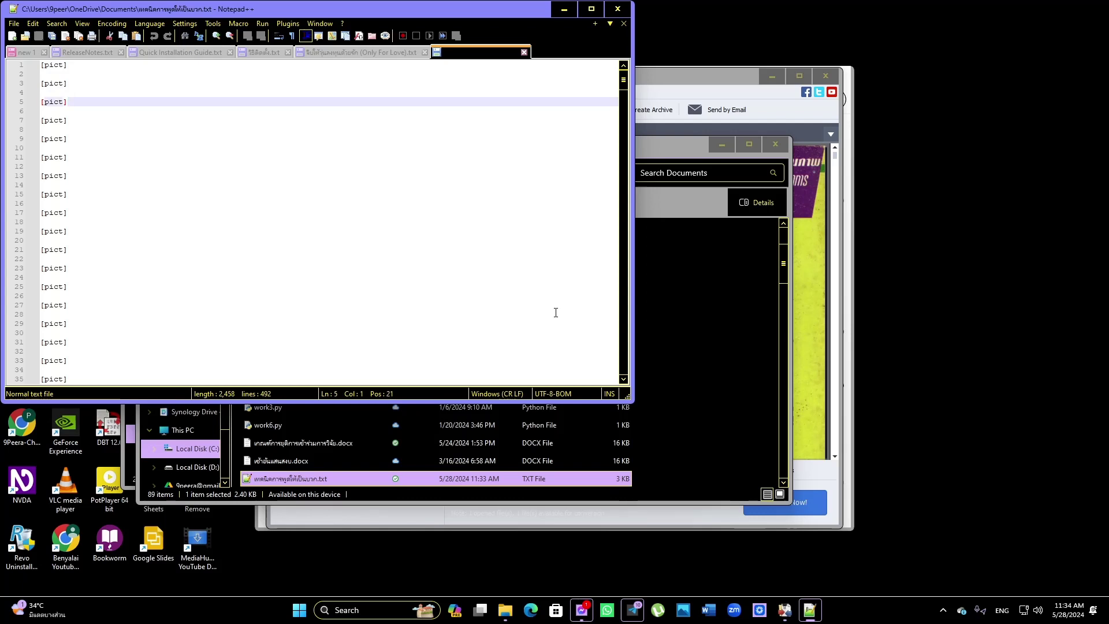
{"action": "key", "text": "Down"}
{"action": "key", "text": "Down"}
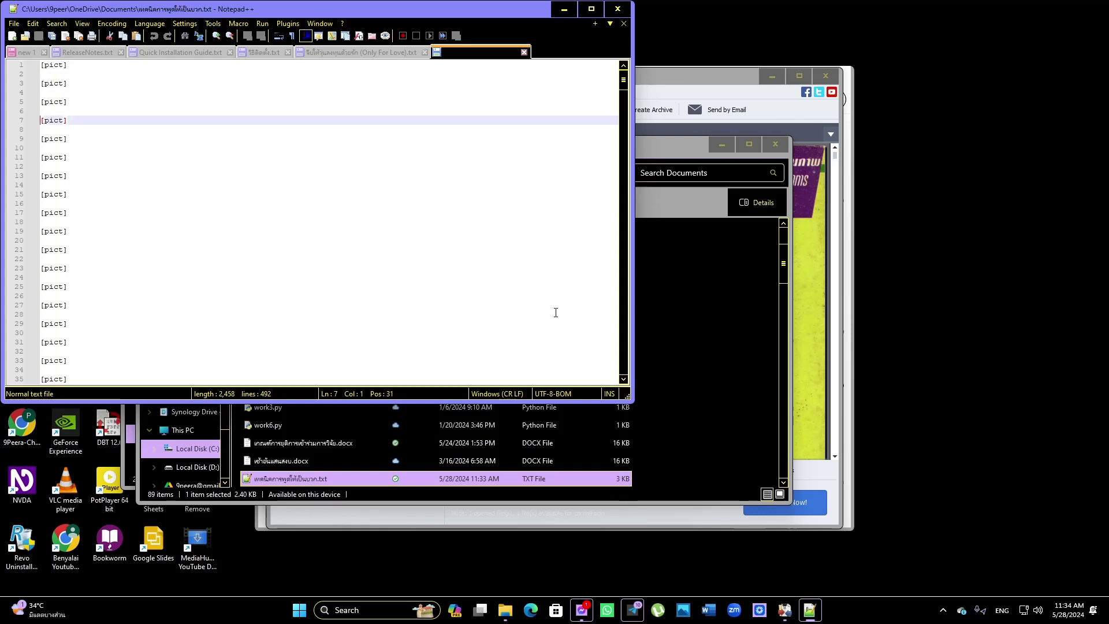
{"action": "key", "text": "Down"}
{"action": "key", "text": "Down"}
{"action": "key", "text": "Down"}
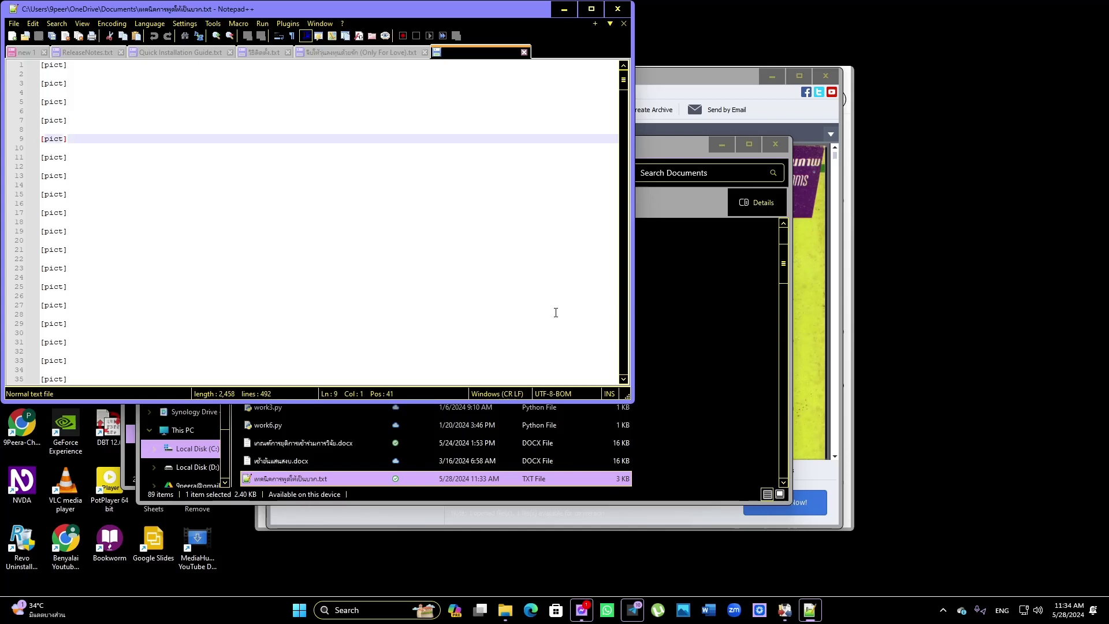
{"action": "key", "text": "Down"}
{"action": "key", "text": "Down"}
{"action": "key", "text": "Down"}
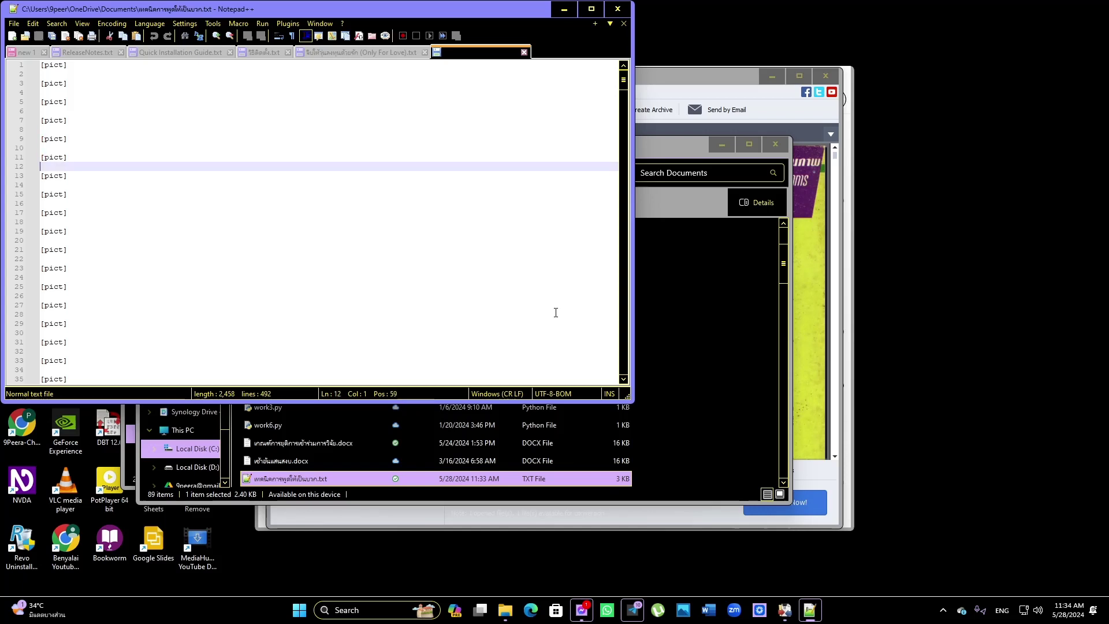
{"action": "key", "text": "Down"}
{"action": "key", "text": "Down"}
{"action": "key", "text": "Down"}
{"action": "key", "text": "Down"}
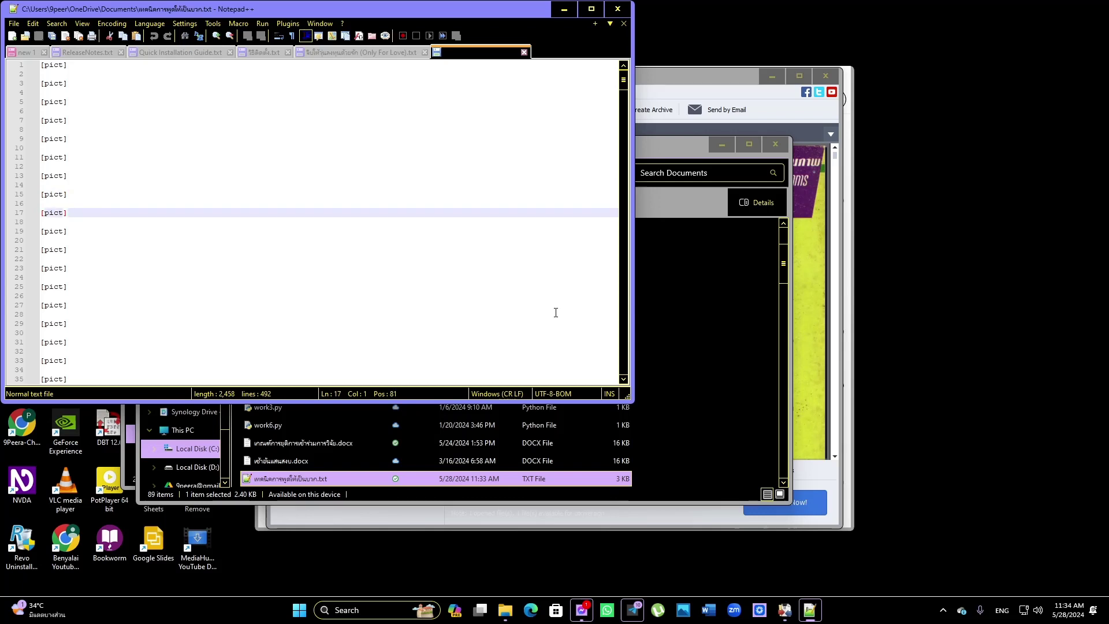
{"action": "key", "text": "Down"}
{"action": "key", "text": "Down"}
{"action": "key", "text": "Down"}
{"action": "key", "text": "Down"}
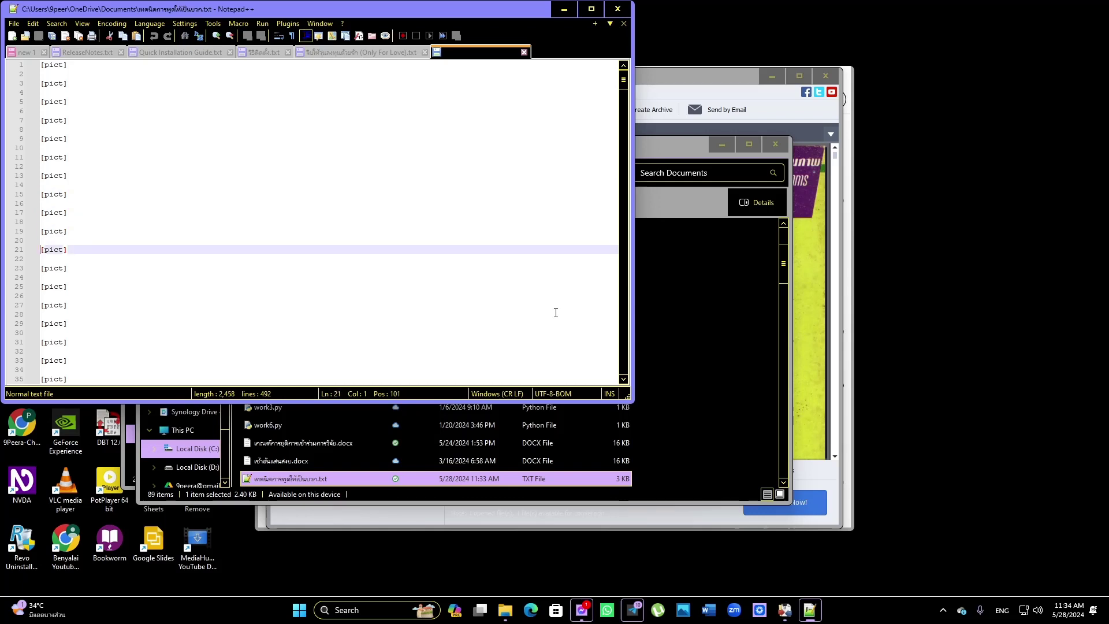
{"action": "key", "text": "Down"}
{"action": "key", "text": "Down"}
{"action": "key", "text": "Down"}
{"action": "key", "text": "Down"}
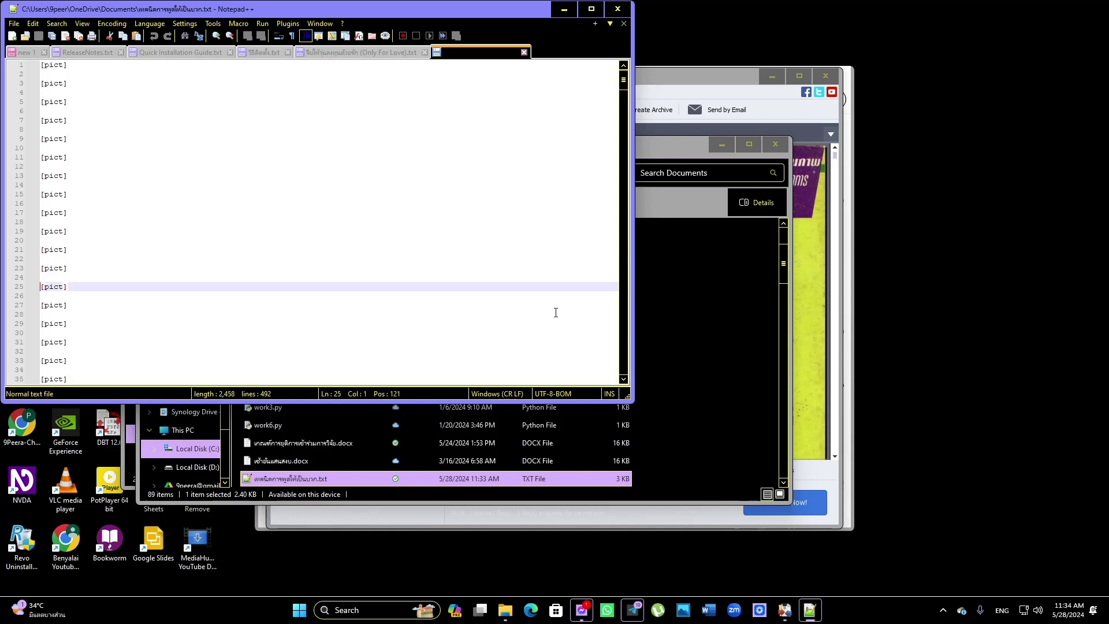
{"action": "key", "text": "Down"}
{"action": "key", "text": "Down"}
{"action": "key", "text": "Down"}
{"action": "key", "text": "Down"}
{"action": "key", "text": "Down"}
{"action": "key", "text": "Down"}
{"action": "key", "text": "Down"}
{"action": "key", "text": "Down"}
{"action": "key", "text": "Down"}
{"action": "key", "text": "Down"}
{"action": "key", "text": "Down"}
{"action": "key", "text": "Down"}
{"action": "key", "text": "Down"}
{"action": "key", "text": "Down"}
{"action": "key", "text": "Down"}
{"action": "key", "text": "Down"}
{"action": "key", "text": "Down"}
{"action": "key", "text": "Down"}
{"action": "key", "text": "Down"}
{"action": "key", "text": "Down"}
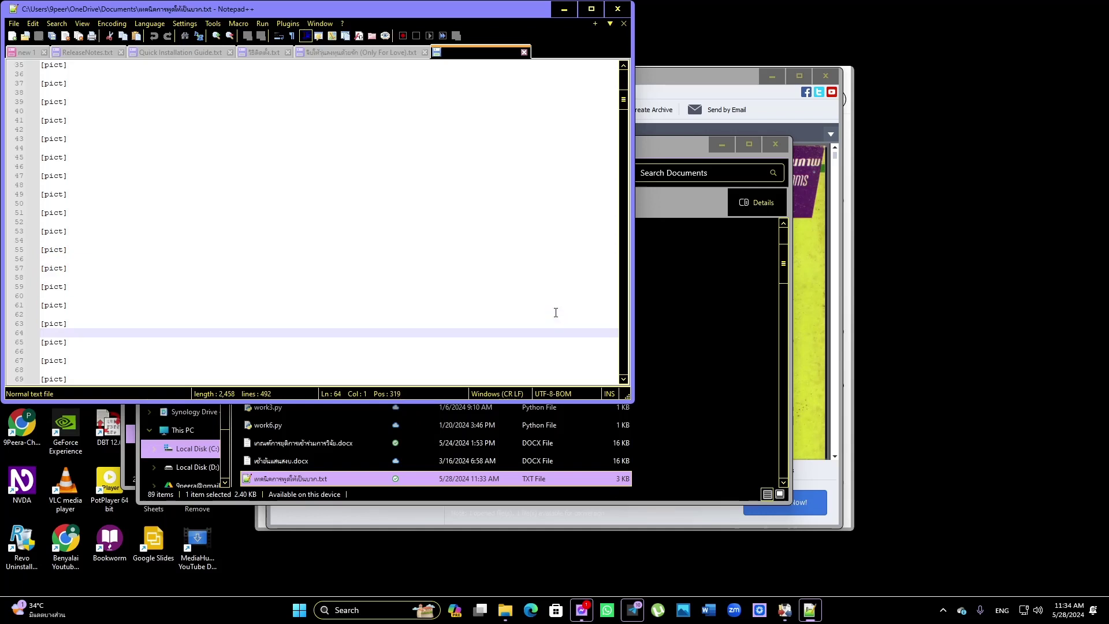
{"action": "key", "text": "Down"}
{"action": "key", "text": "Down"}
{"action": "key", "text": "Down"}
{"action": "key", "text": "Down"}
{"action": "key", "text": "Down"}
{"action": "key", "text": "Down"}
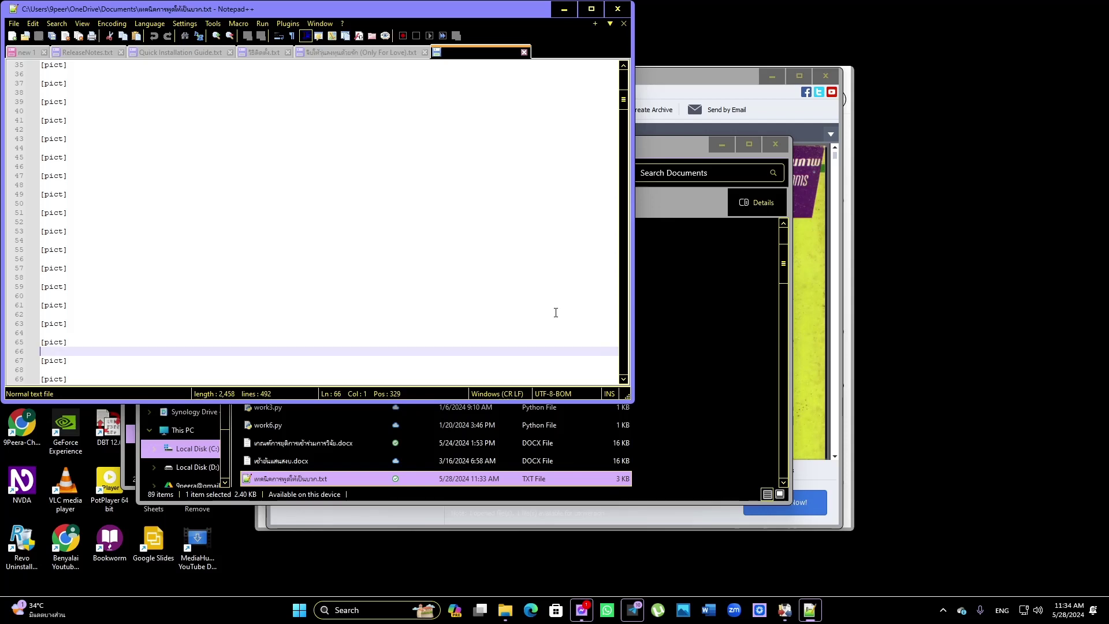
{"action": "key", "text": "Down"}
{"action": "key", "text": "Down"}
{"action": "key", "text": "Down"}
{"action": "key", "text": "Down"}
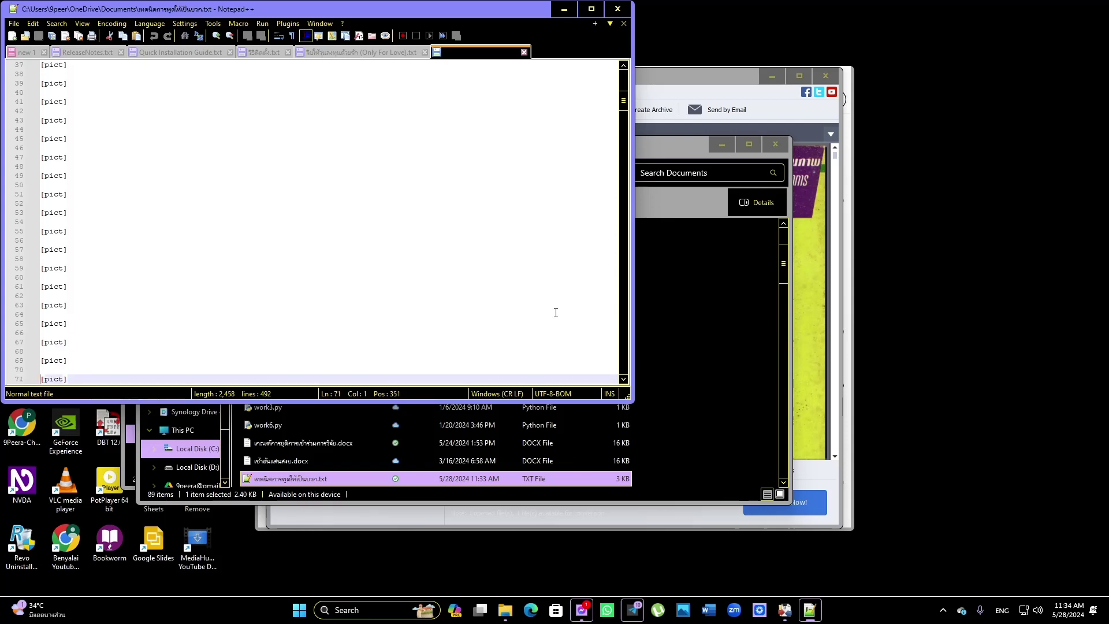
{"action": "key", "text": "Down"}
{"action": "key", "text": "Down"}
{"action": "key", "text": "Down"}
{"action": "key", "text": "Down"}
{"action": "key", "text": "Down"}
{"action": "key", "text": "Down"}
{"action": "key", "text": "Down"}
{"action": "key", "text": "Down"}
{"action": "key", "text": "Down"}
{"action": "key", "text": "Down"}
{"action": "key", "text": "Down"}
Check the last lines at the end of the converted text file and close the editor
{"action": "key", "text": "ctrl+End"}
{"action": "key", "text": "Up"}
{"action": "key", "text": "Up"}
{"action": "key", "text": "Up"}
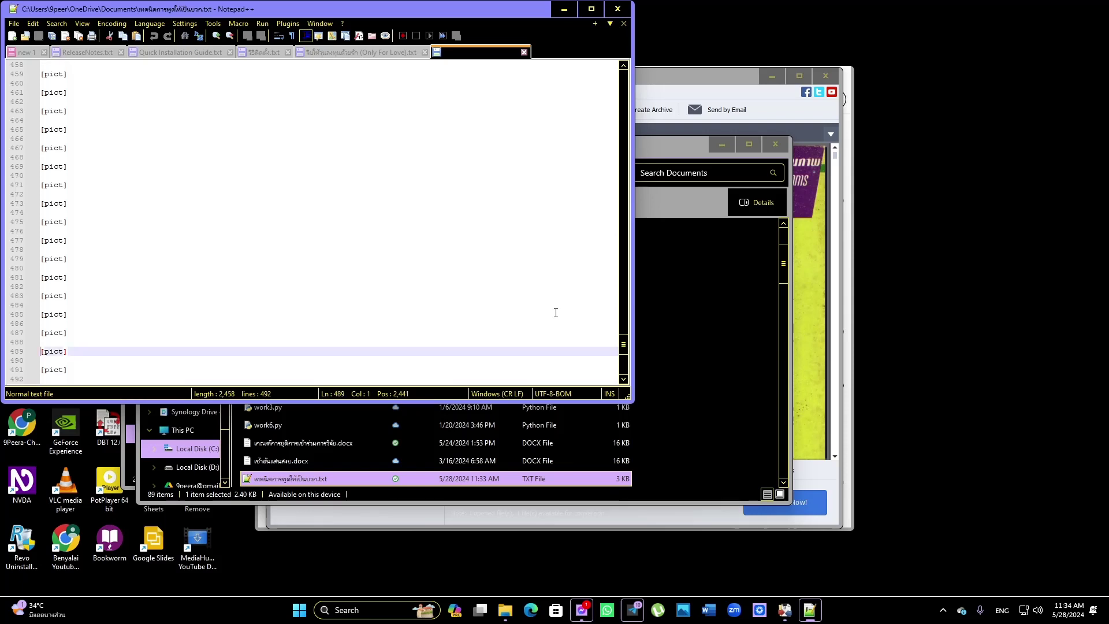
{"action": "key", "text": "Up"}
{"action": "key", "text": "Up"}
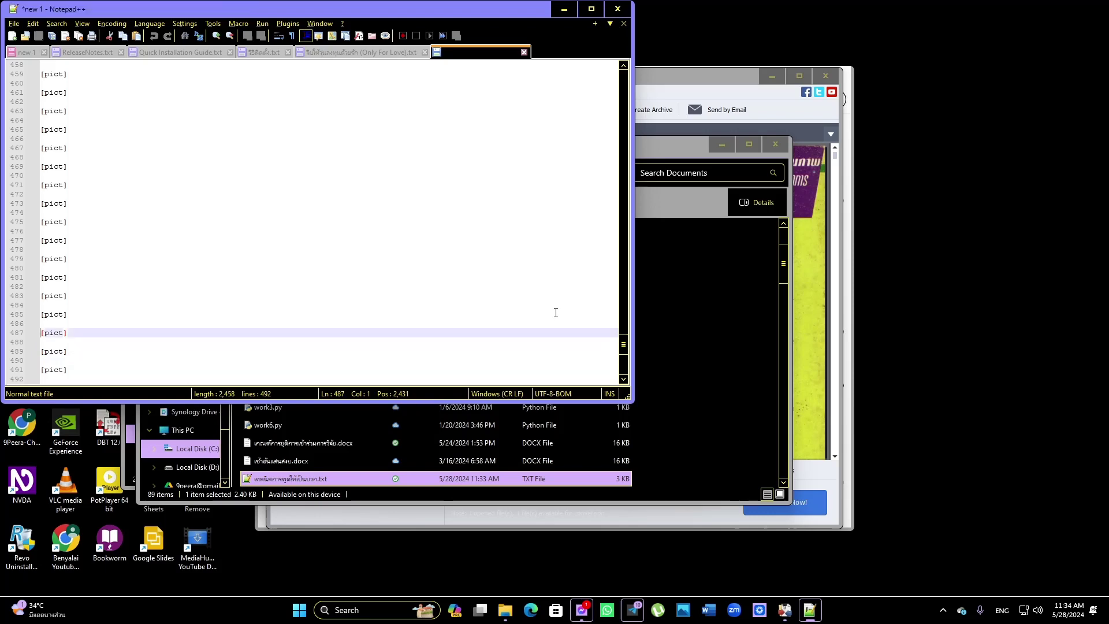
{"action": "key", "text": "alt+F4"}
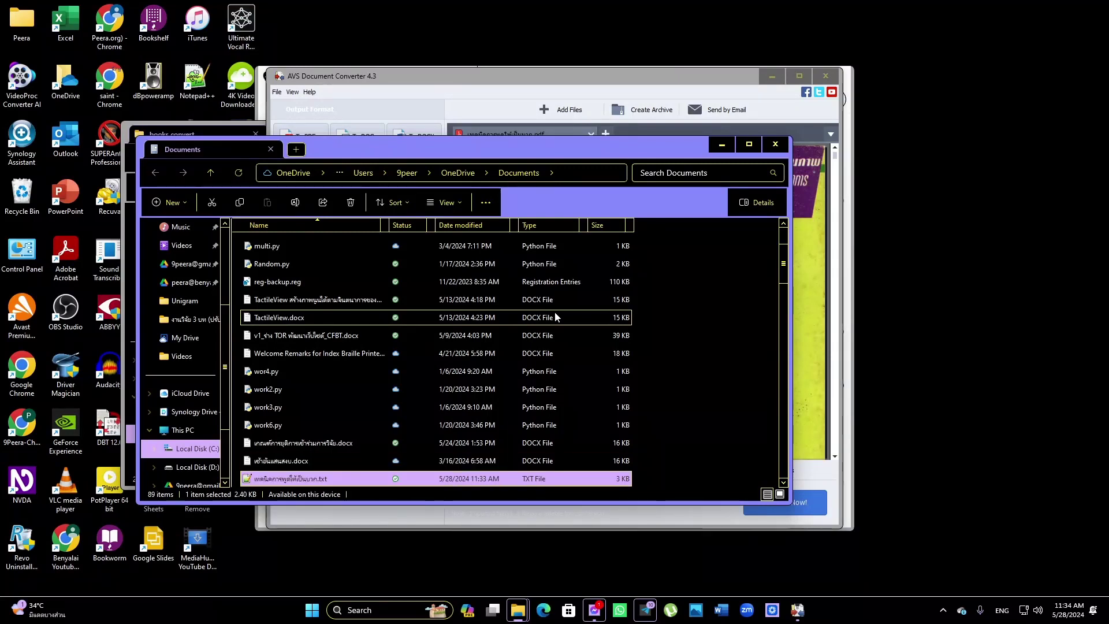
Permanently delete the converted text file from the Documents folder and close the folder window
{"action": "key", "text": "shift+Delete"}
{"action": "key", "text": "Return"}
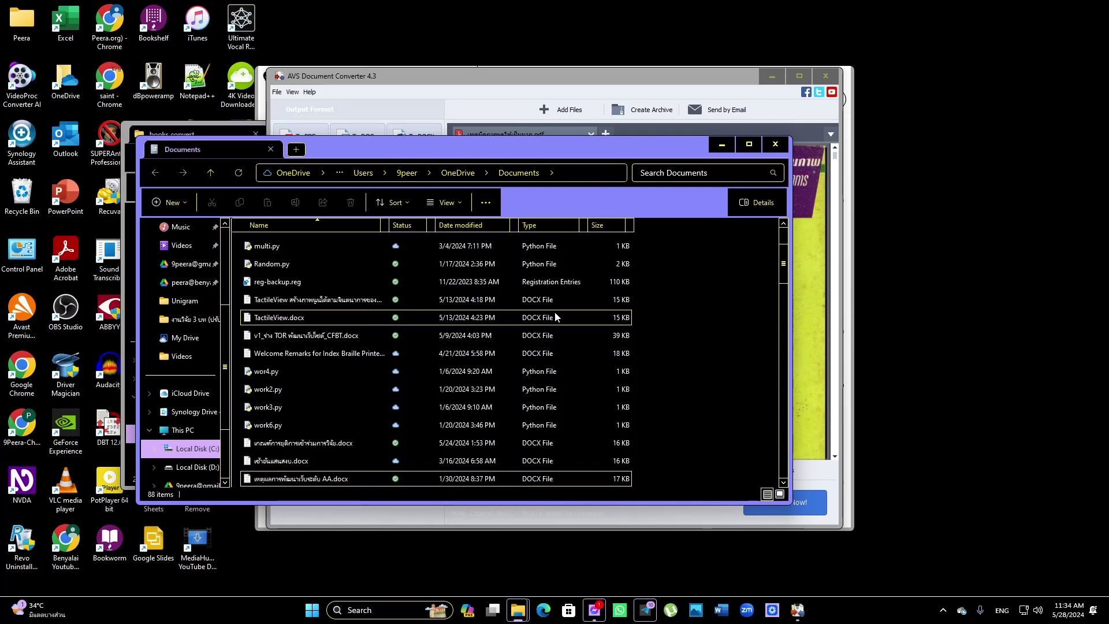
{"action": "key", "text": "Down"}
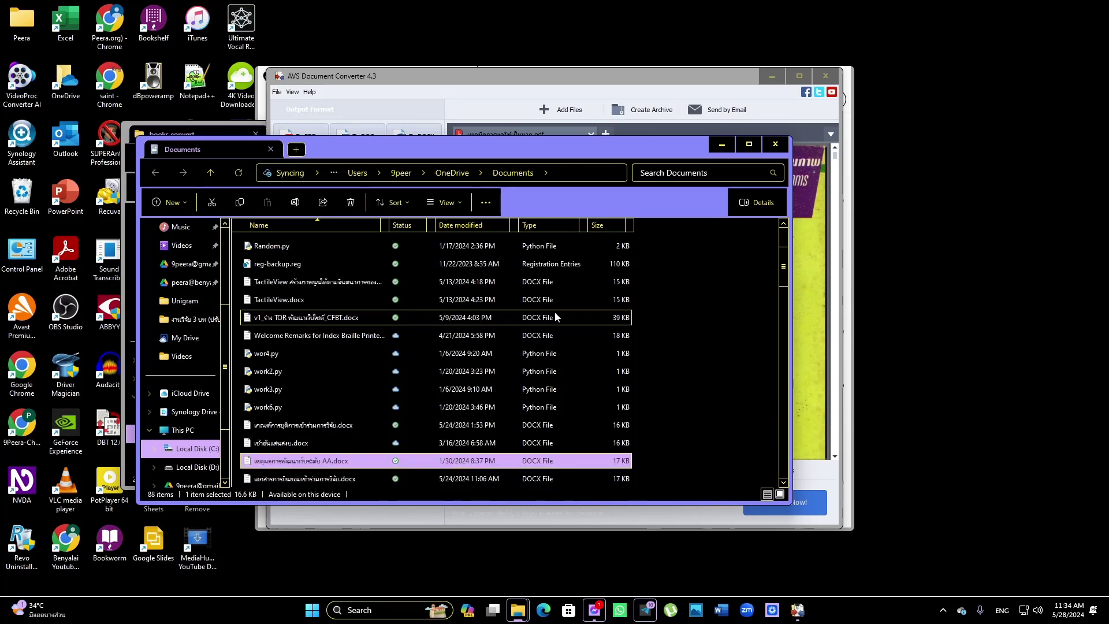
{"action": "key", "text": "ctrl+w"}
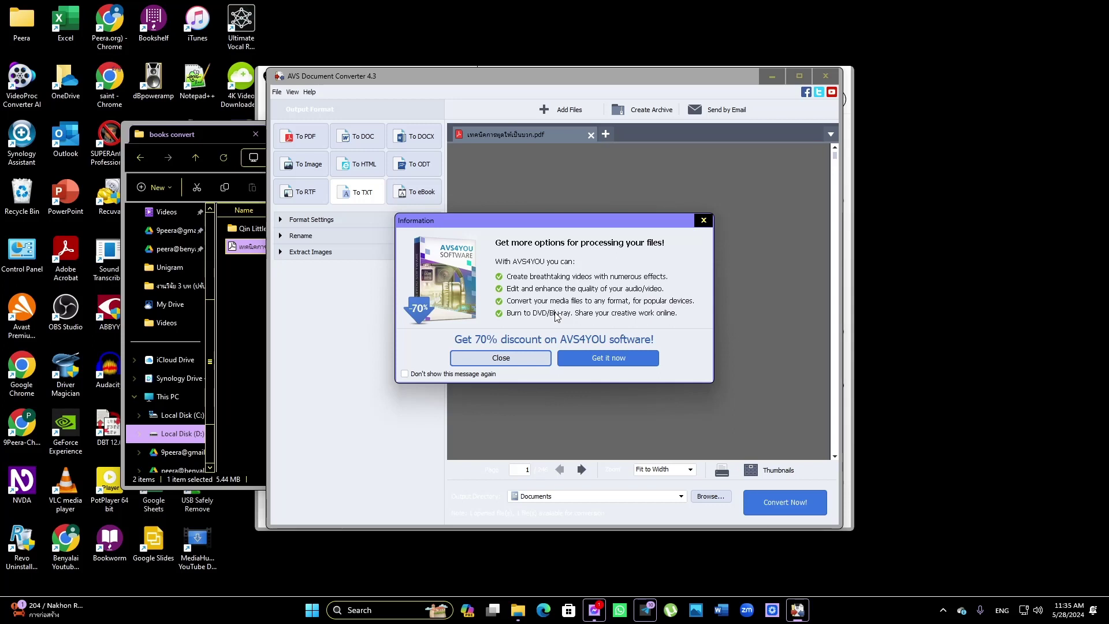
Set the AVS4YOU discount message not to show again and dismiss it to finish exiting AVS Document Converter
{"action": "key", "text": "Tab"}
{"action": "key", "text": "Tab"}
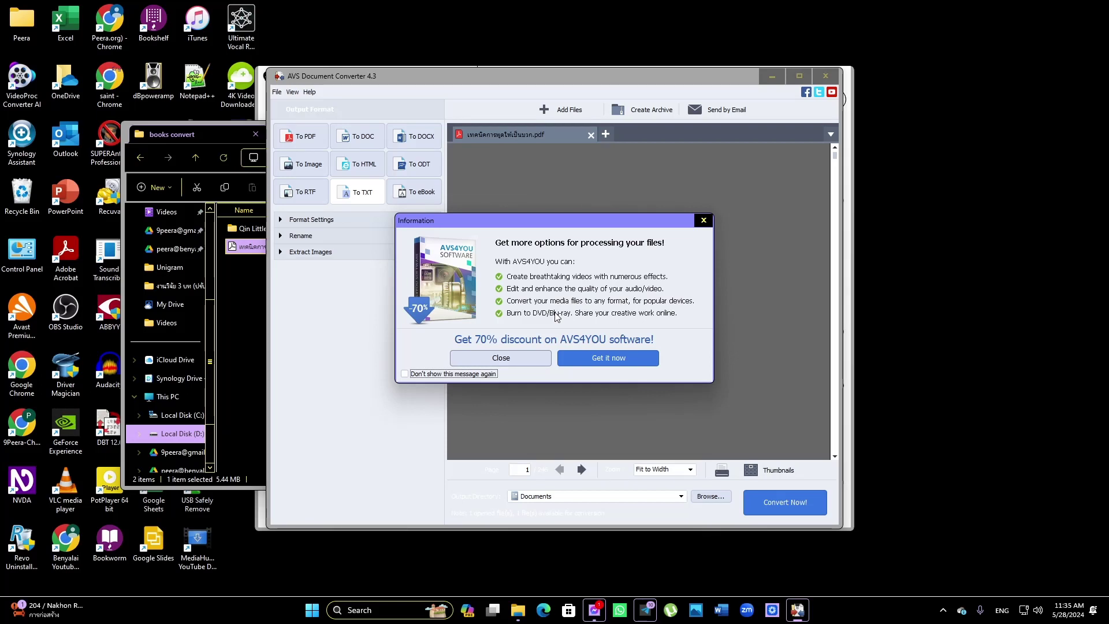
{"action": "key", "text": "space"}
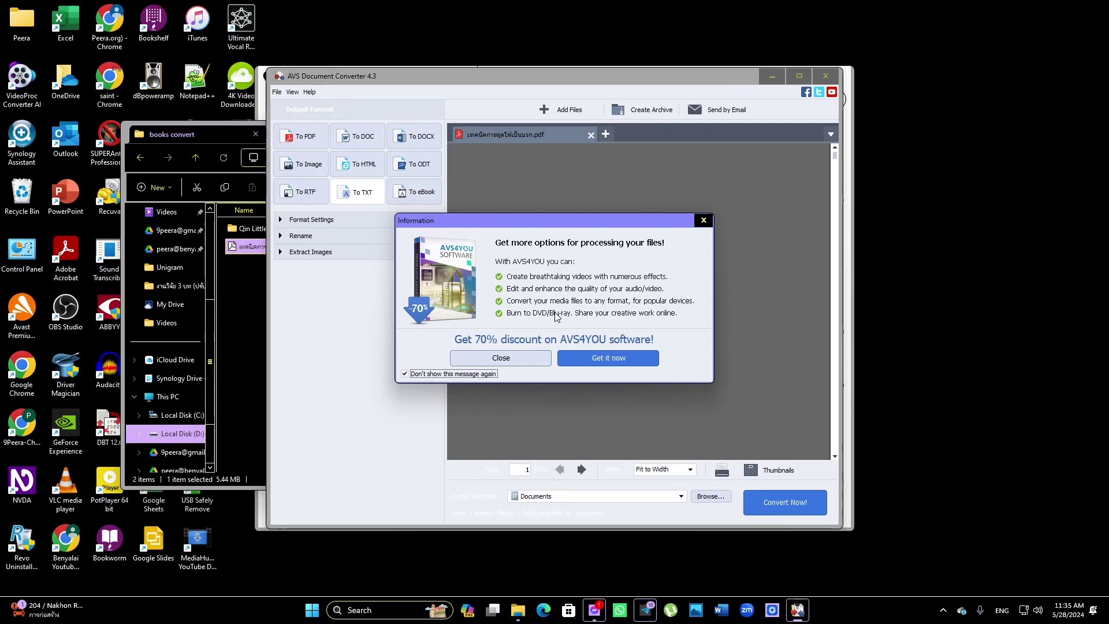
{"action": "key", "text": "Tab"}
{"action": "key", "text": "Return"}
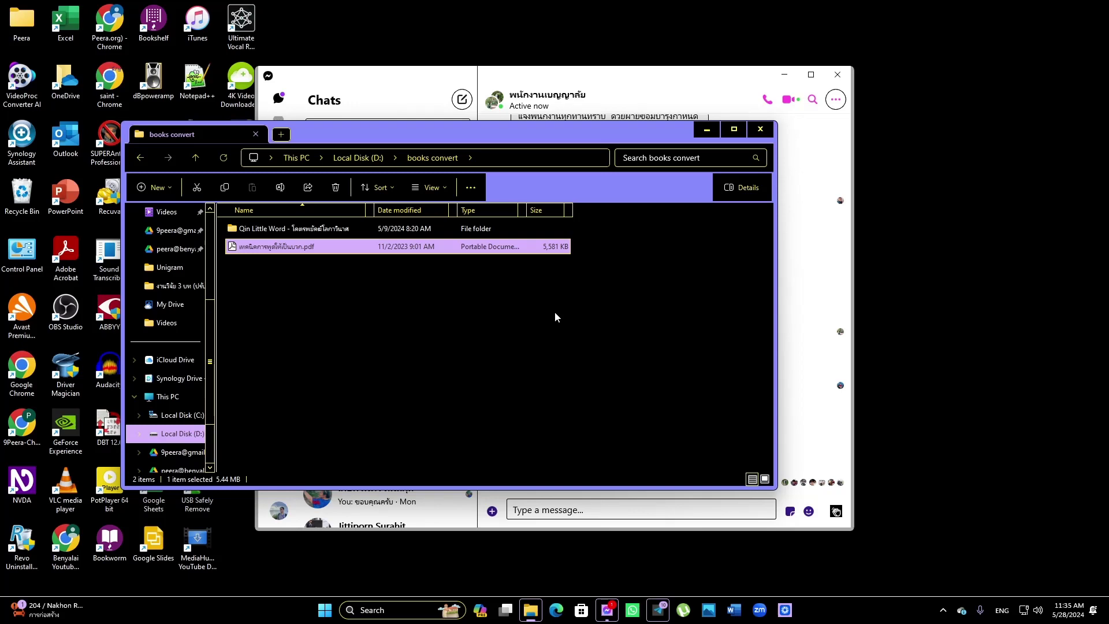
Close the "books convert" folder window and the chat window behind it
{"action": "key", "text": "Up"}
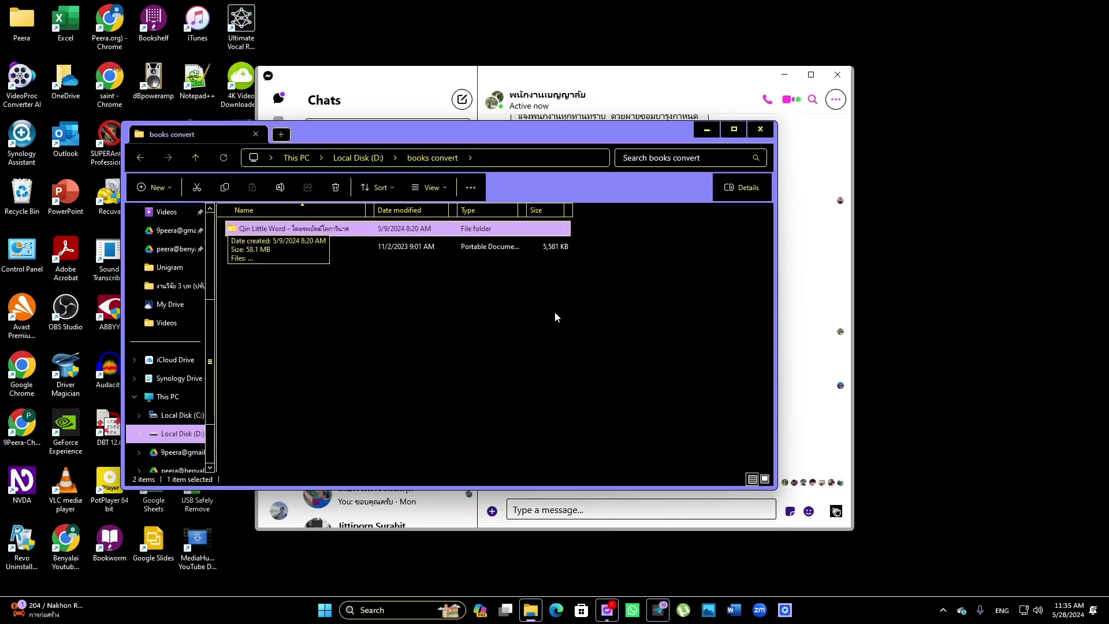
{"action": "key", "text": "alt+F4"}
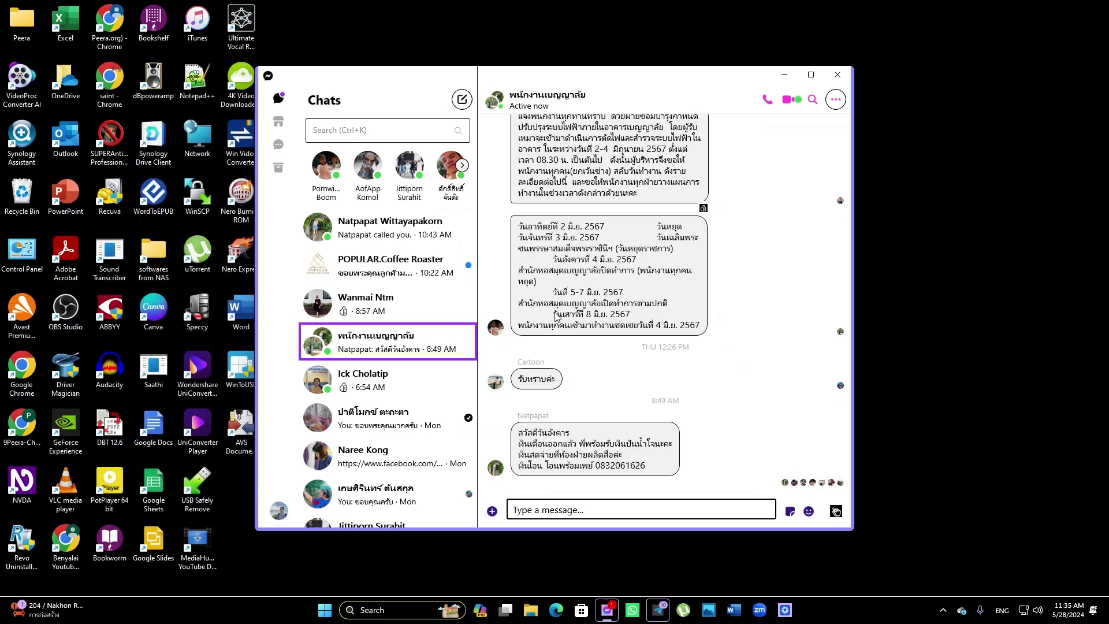
{"action": "key", "text": "alt+F4"}
Connect to the network location 110.110.110.199 through the Run dialog and open its Benyalai shared folder
{"action": "key", "text": "super+r"}
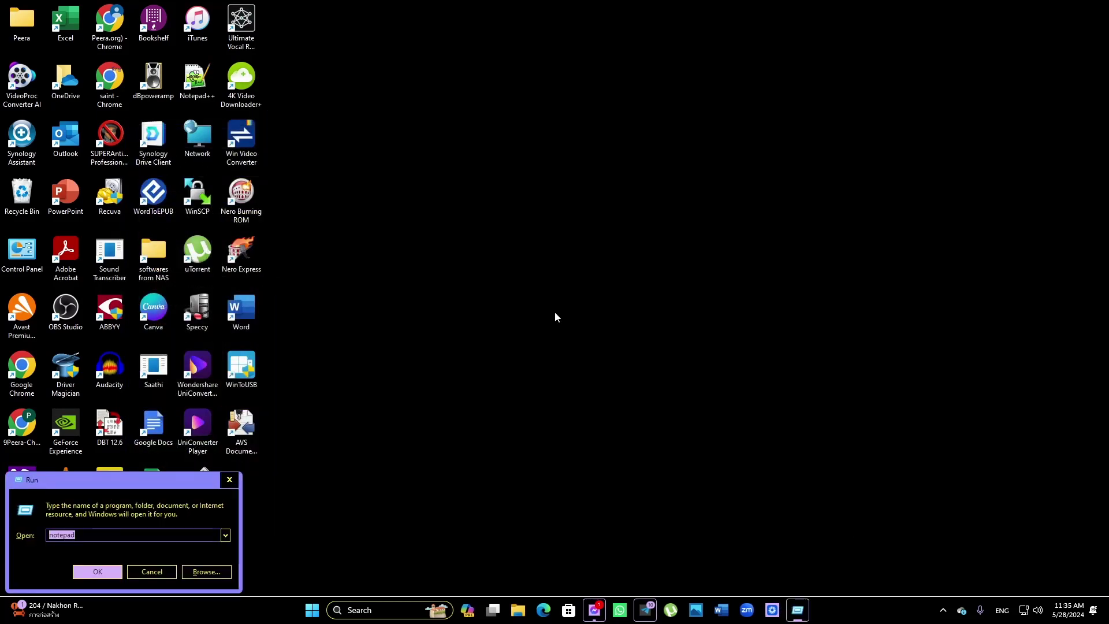
{"action": "key", "text": "BackSpace"}
{"action": "key", "text": "Down"}
{"action": "key", "text": "Return"}
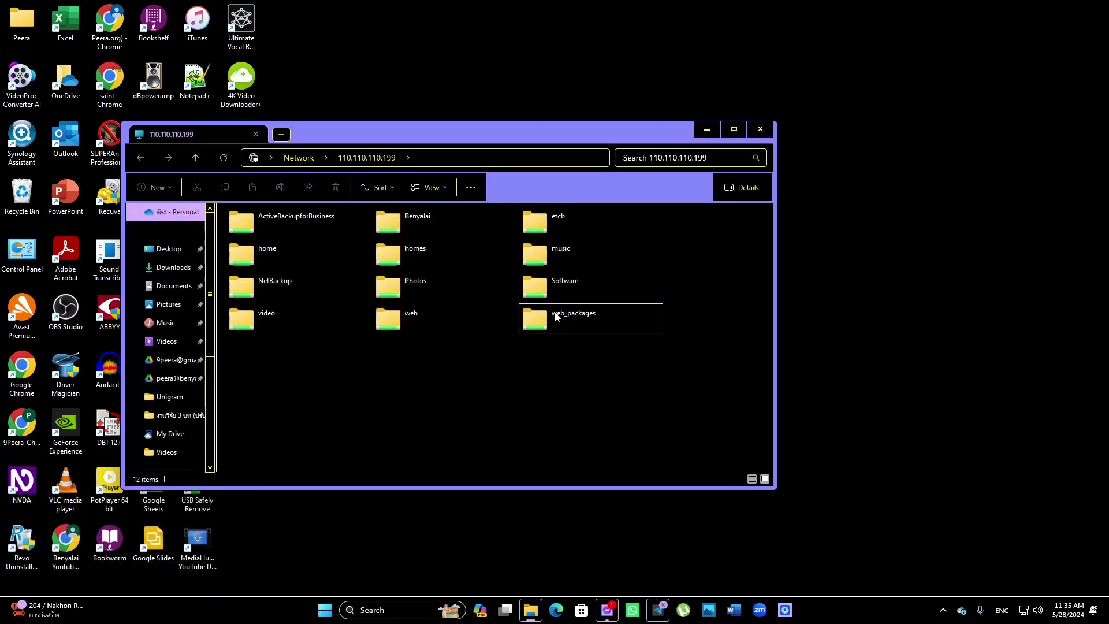
{"action": "key", "text": "h"}
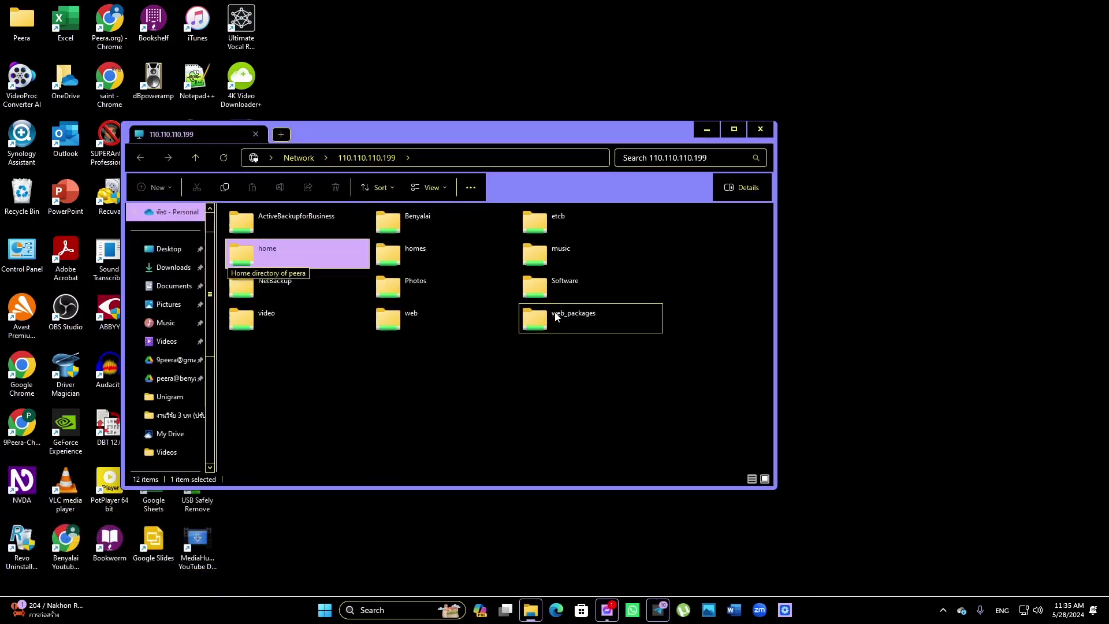
{"action": "key", "text": "b"}
{"action": "key", "text": "Return"}
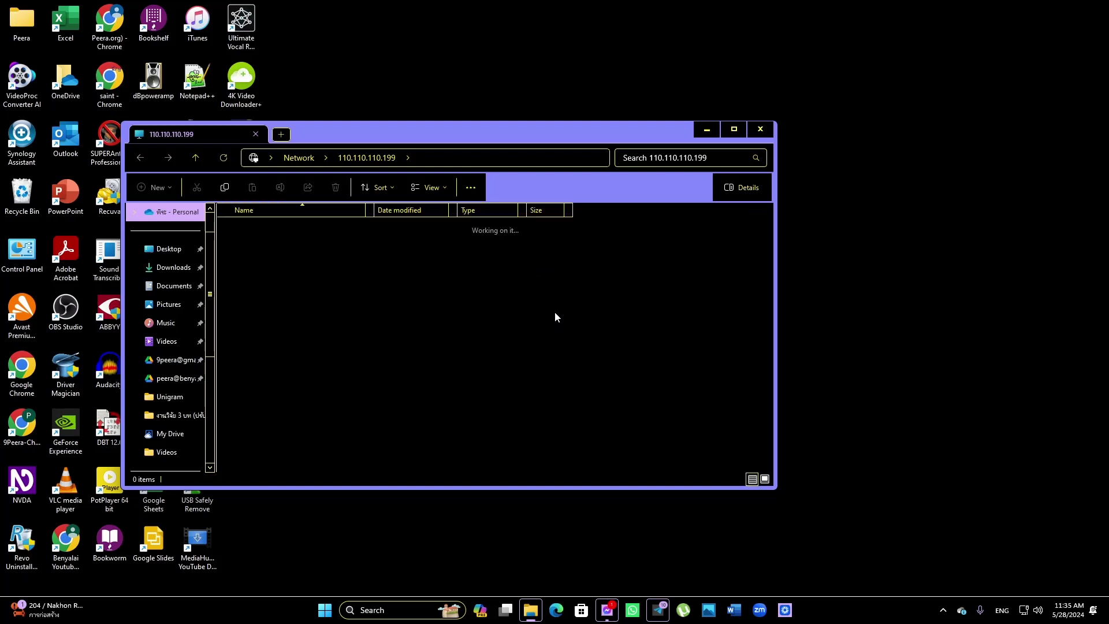
Open the "หนังสือดาวน์โหลด" folder inside the Benyalai share
{"action": "key", "text": "End"}
{"action": "key", "text": "Up"}
{"action": "key", "text": "Up"}
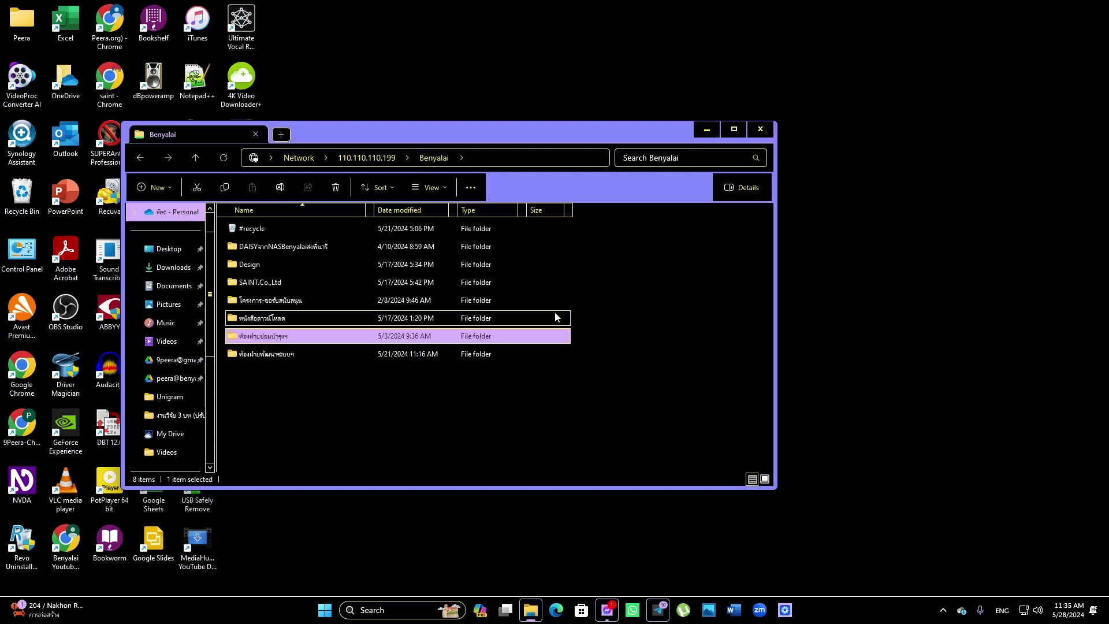
{"action": "key", "text": "BackSpace"}
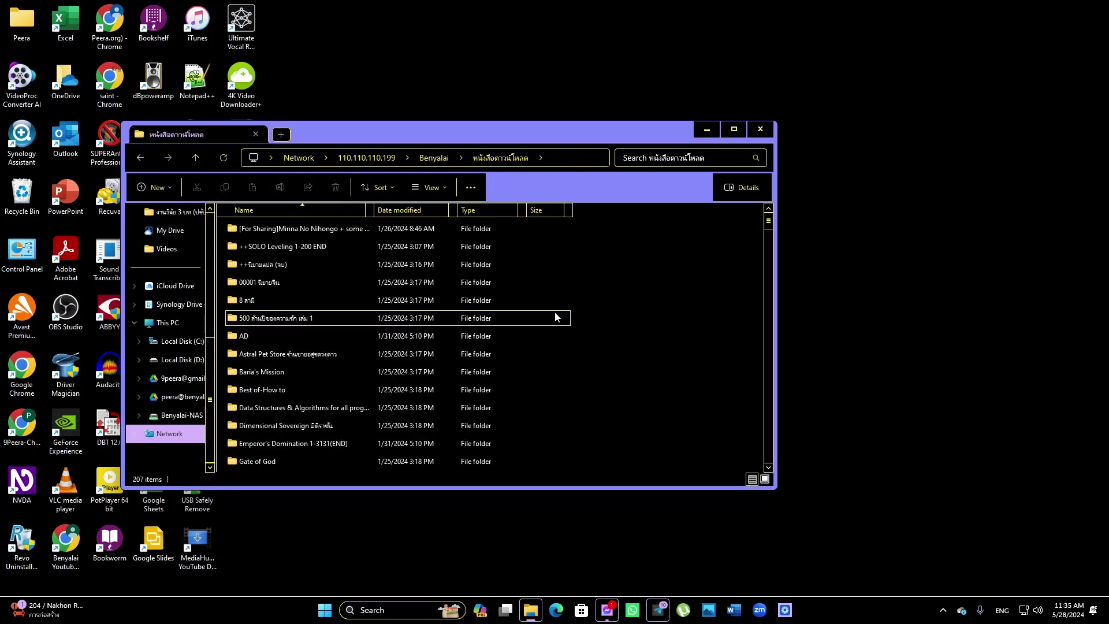
Look through the files at the end of the หนังสือดาวน์โหลด listing, working upward to the last subfolders
{"action": "key", "text": "End"}
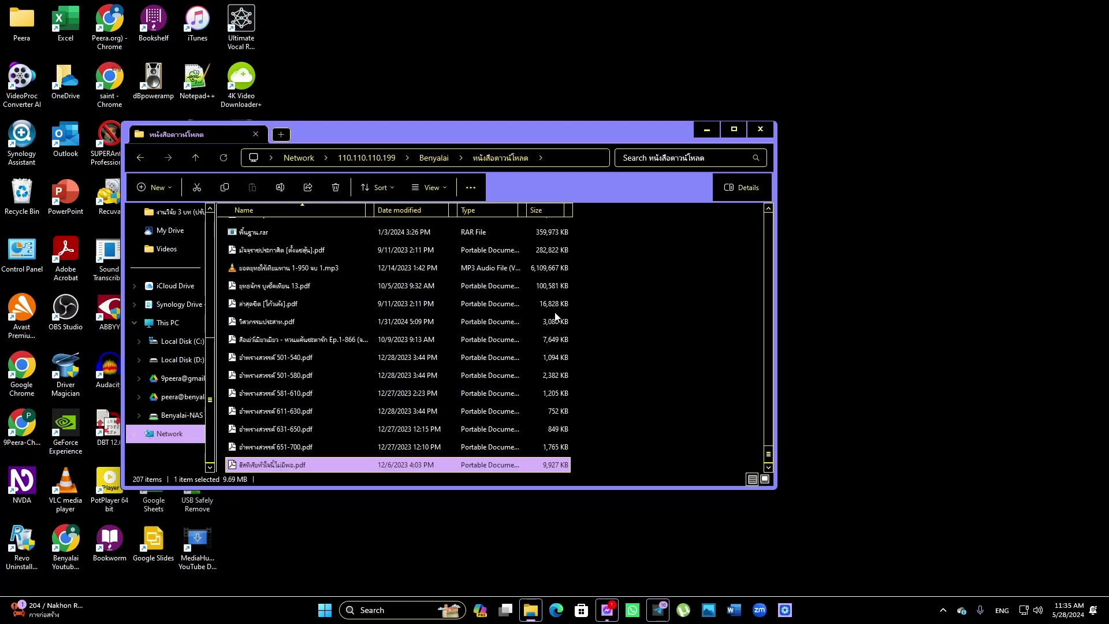
{"action": "key", "text": "Up"}
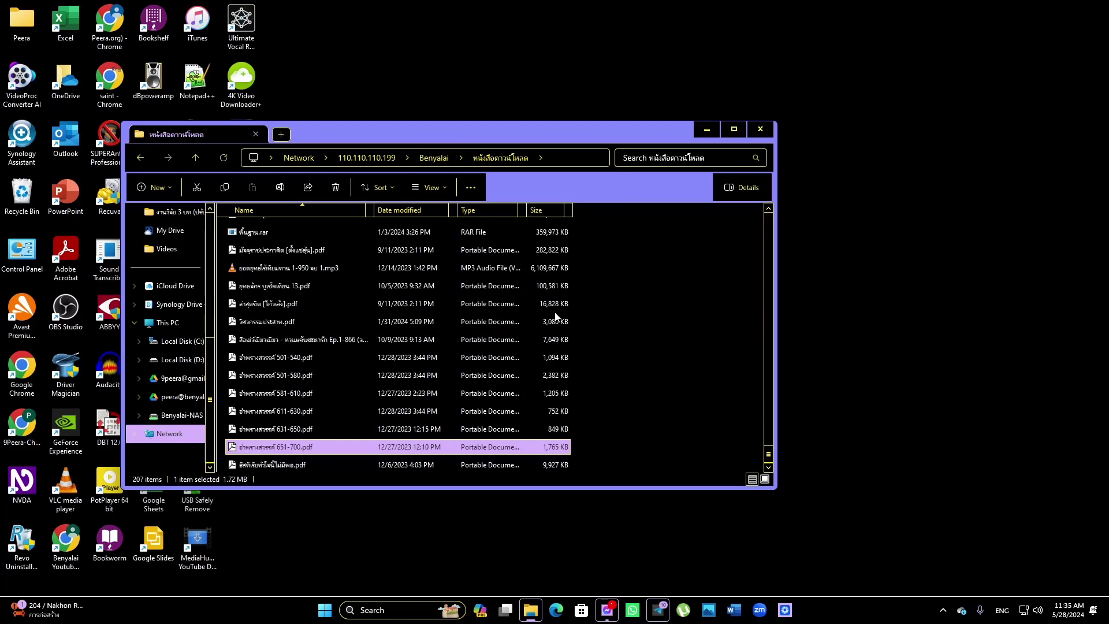
{"action": "key", "text": "Down"}
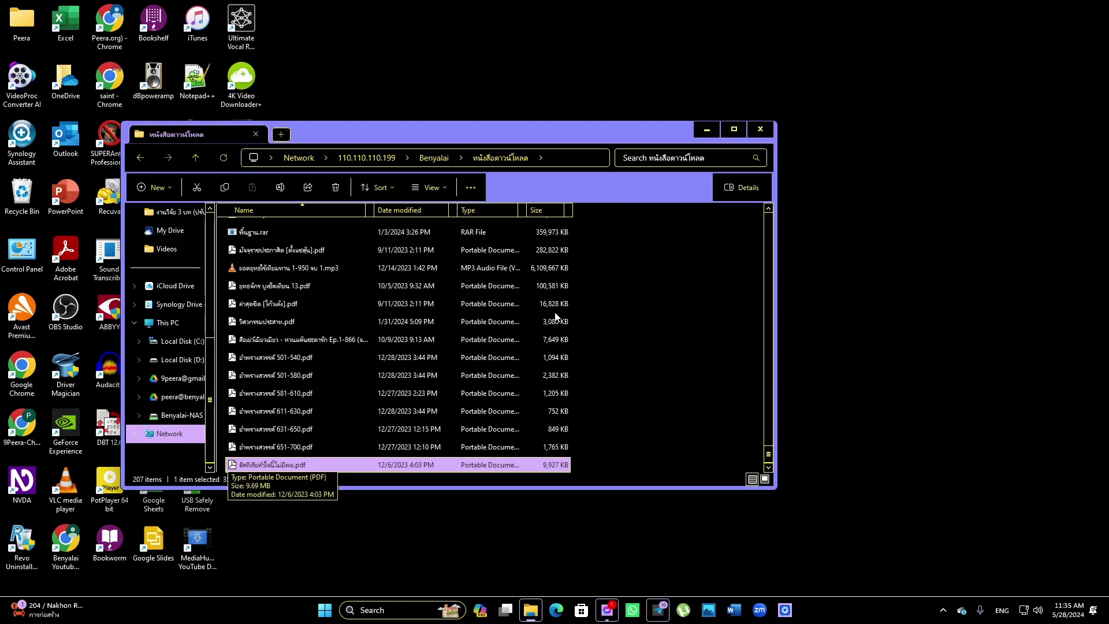
{"action": "key", "text": "Page_Up"}
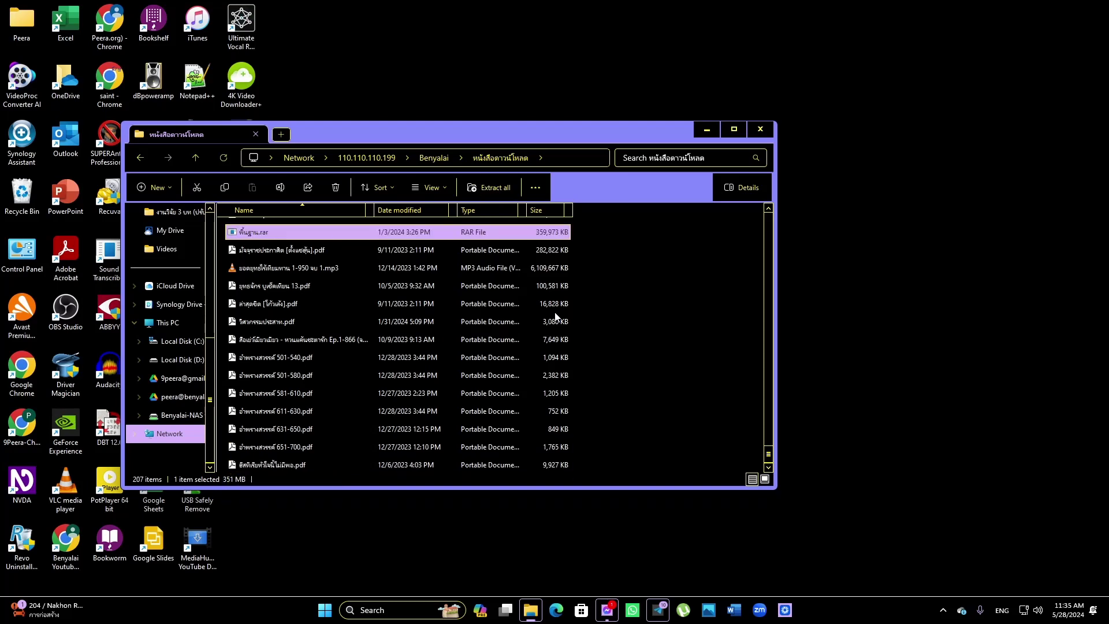
{"action": "key", "text": "Page_Up"}
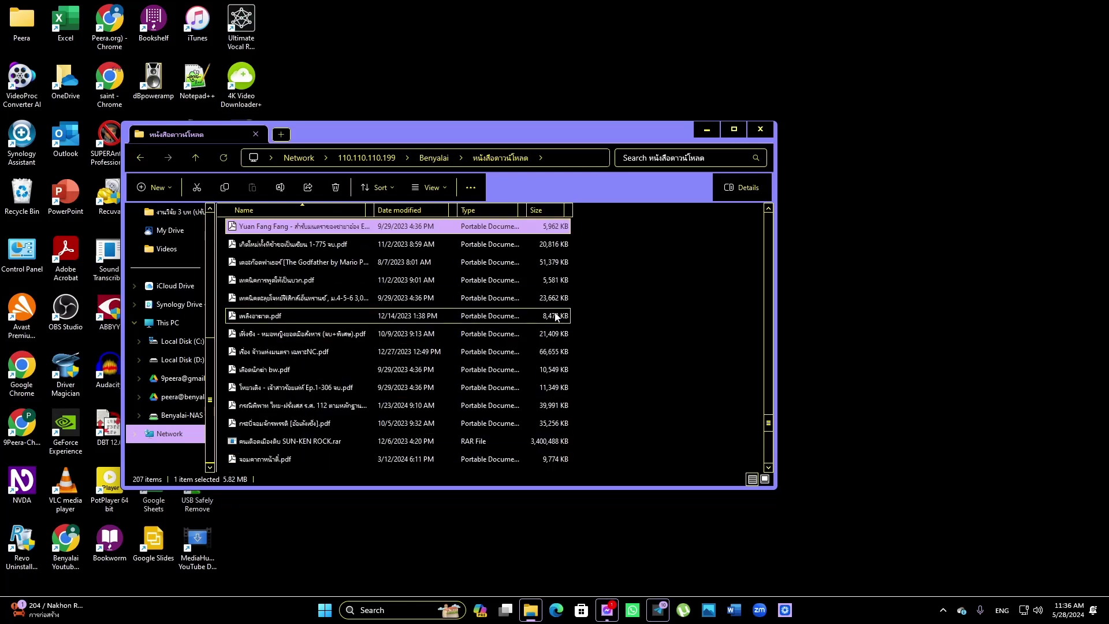
{"action": "key", "text": "Page_Up"}
{"action": "key", "text": "Page_Up"}
{"action": "key", "text": "Page_Up"}
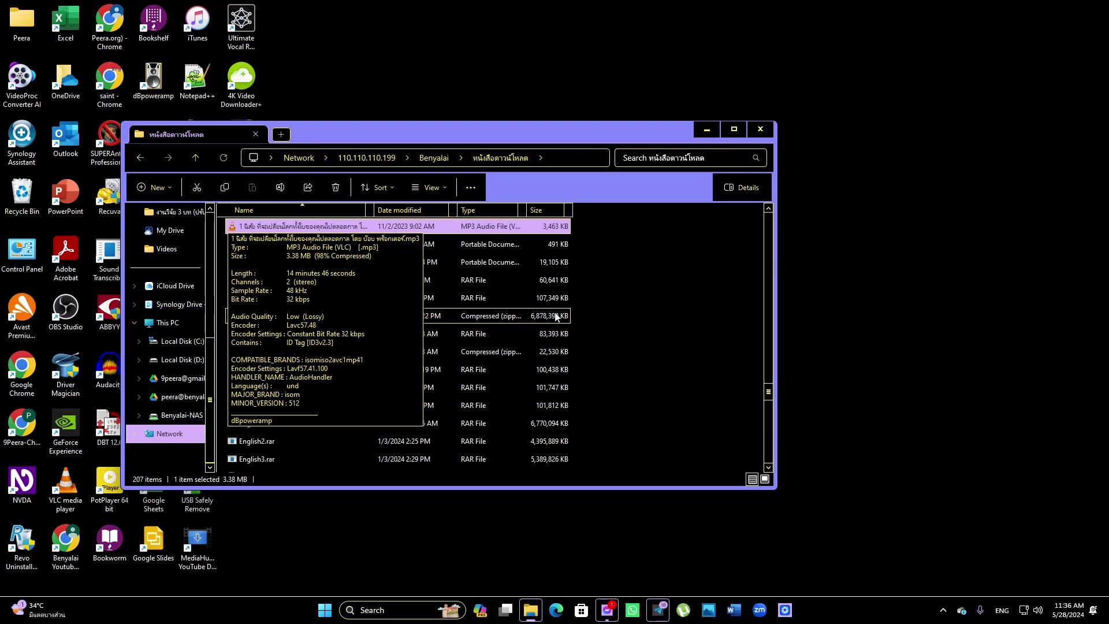
{"action": "key", "text": "Page_Up"}
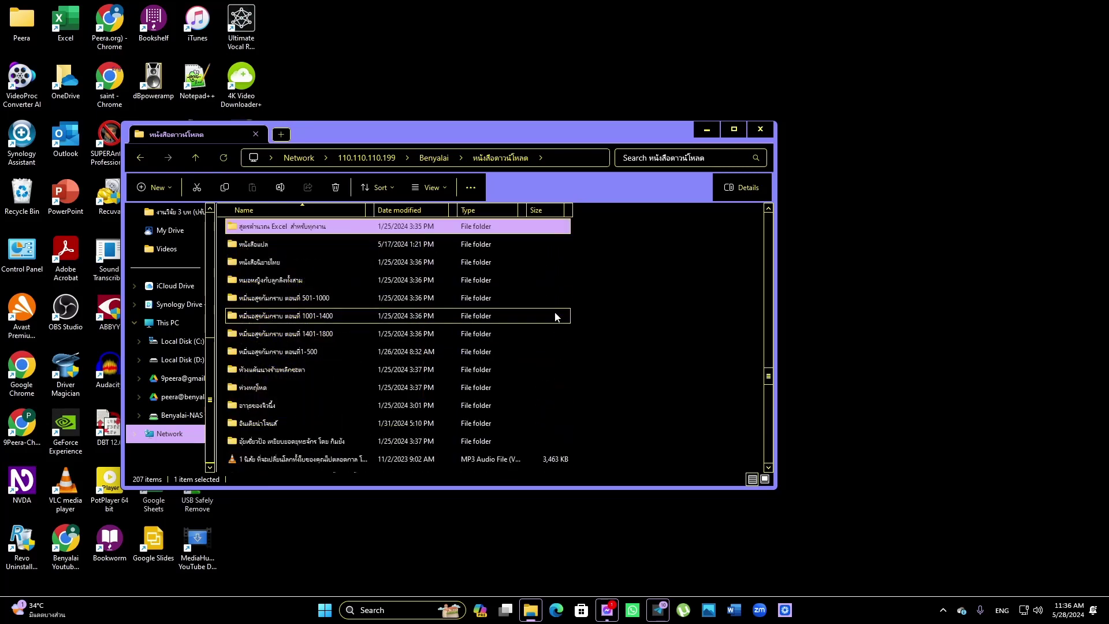
Find the "ประวัติศาสตร์จังหวัดต่างๆทั่วประเทศ" folder among the book subfolders and open it
{"action": "key", "text": "Up"}
{"action": "key", "text": "Up"}
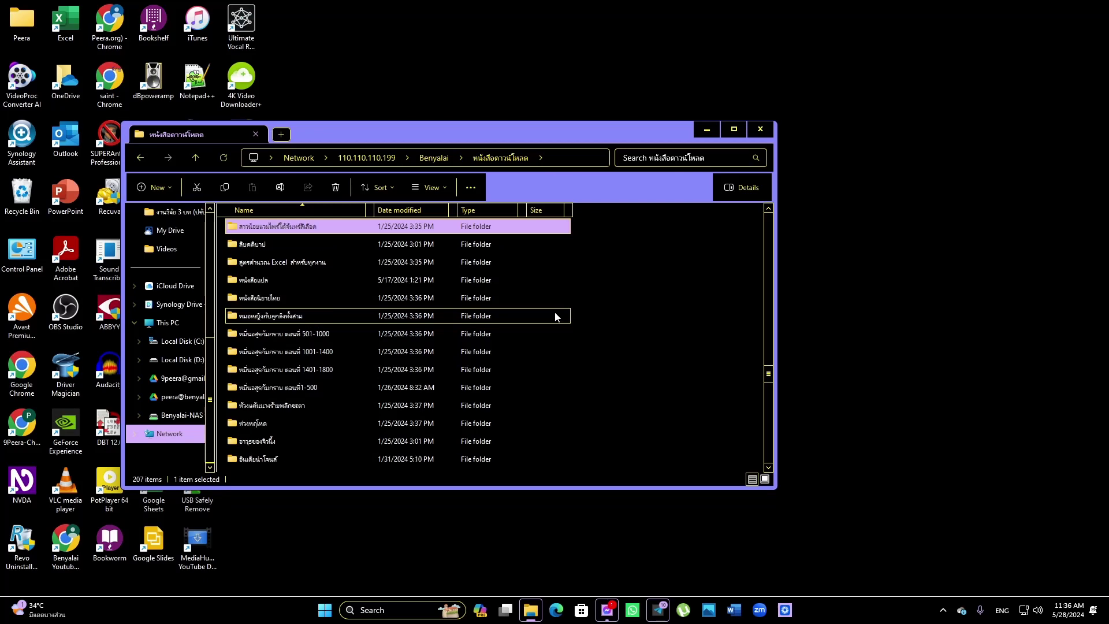
{"action": "key", "text": "Page_Up"}
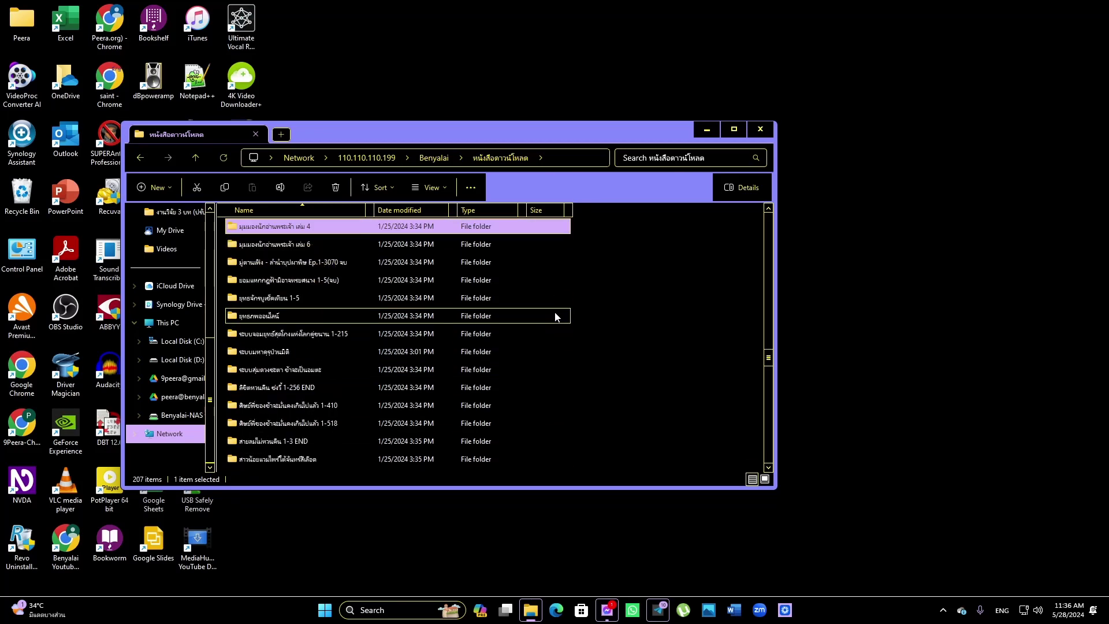
{"action": "key", "text": "Up"}
{"action": "key", "text": "Up"}
{"action": "key", "text": "Up"}
{"action": "key", "text": "Up"}
{"action": "key", "text": "Up"}
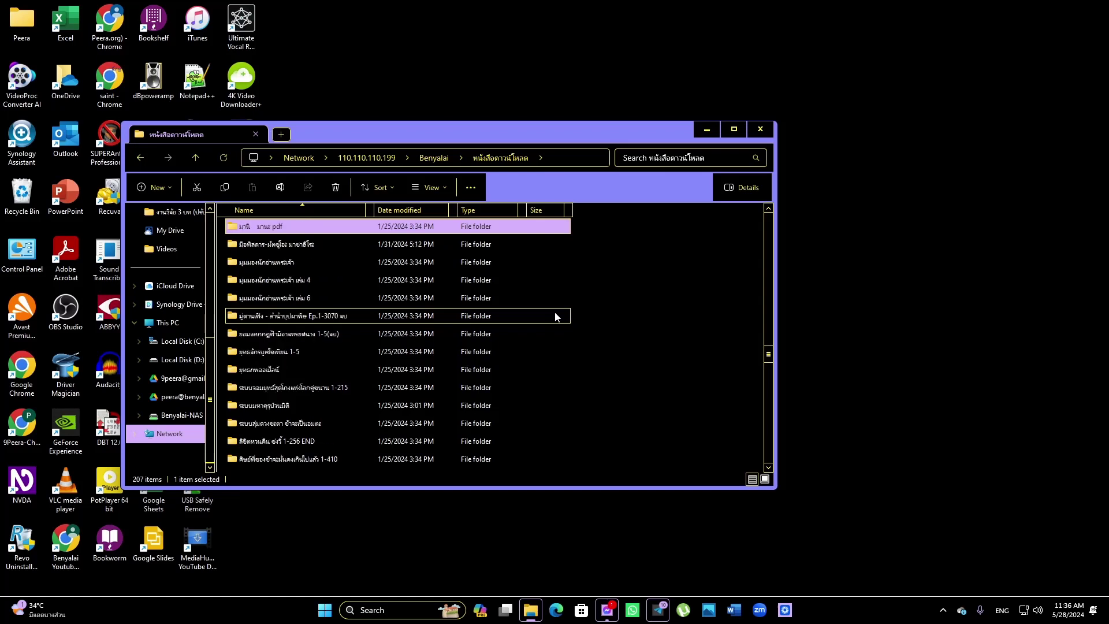
{"action": "key", "text": "Page_Up"}
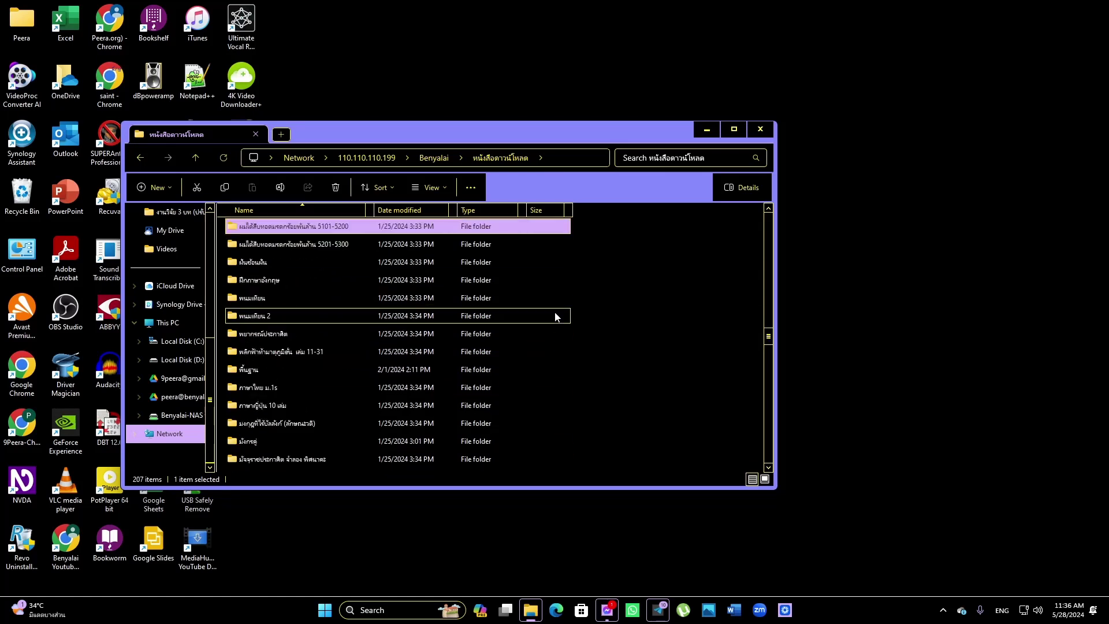
{"action": "key", "text": "Up"}
{"action": "key", "text": "Up"}
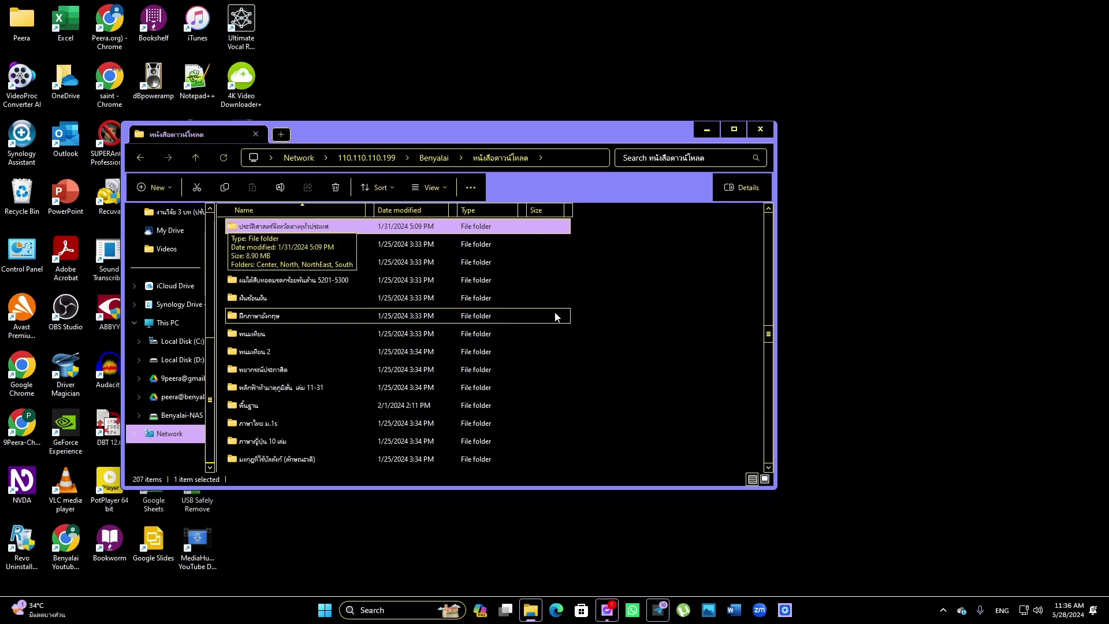
{"action": "key", "text": "Return"}
Open the Center subfolder and examine the first province documents for a suitable book file
{"action": "key", "text": "Down"}
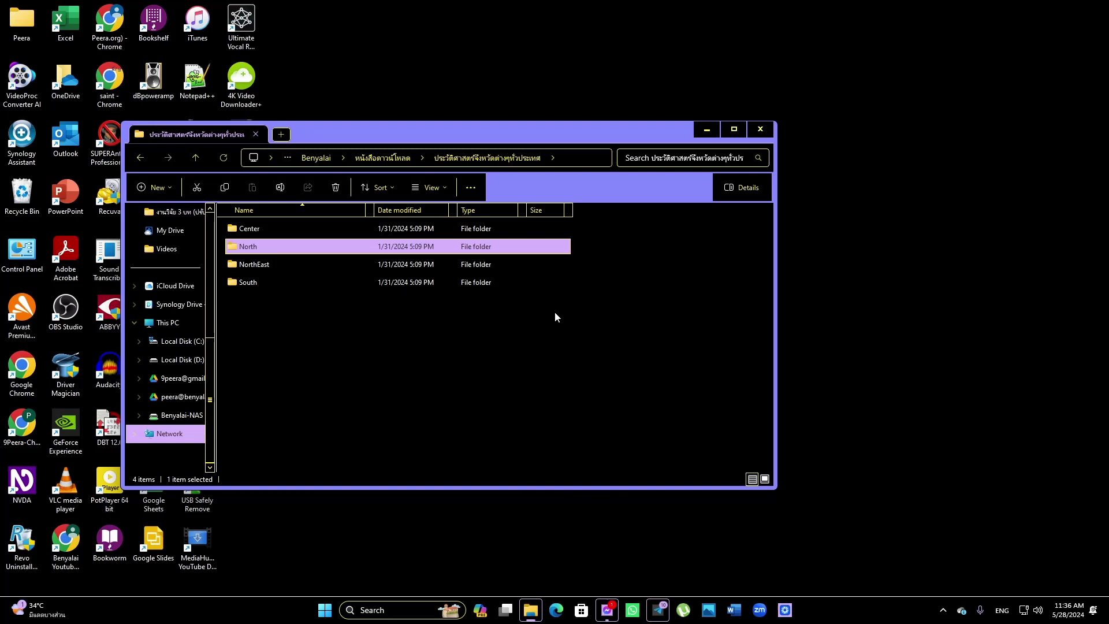
{"action": "key", "text": "Up"}
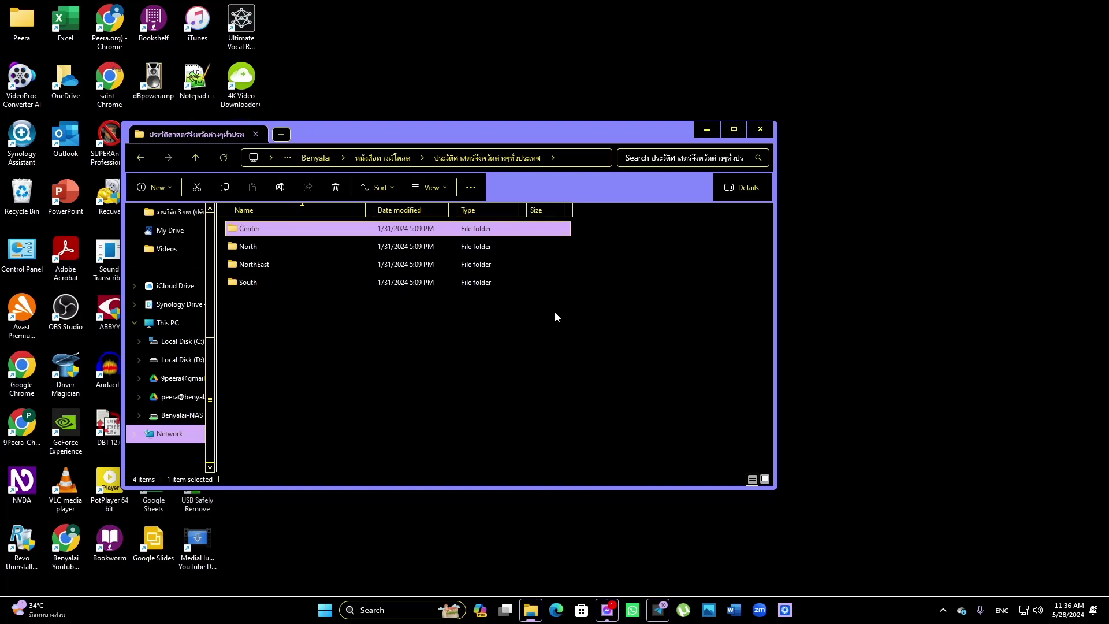
{"action": "key", "text": "Return"}
{"action": "key", "text": "Down"}
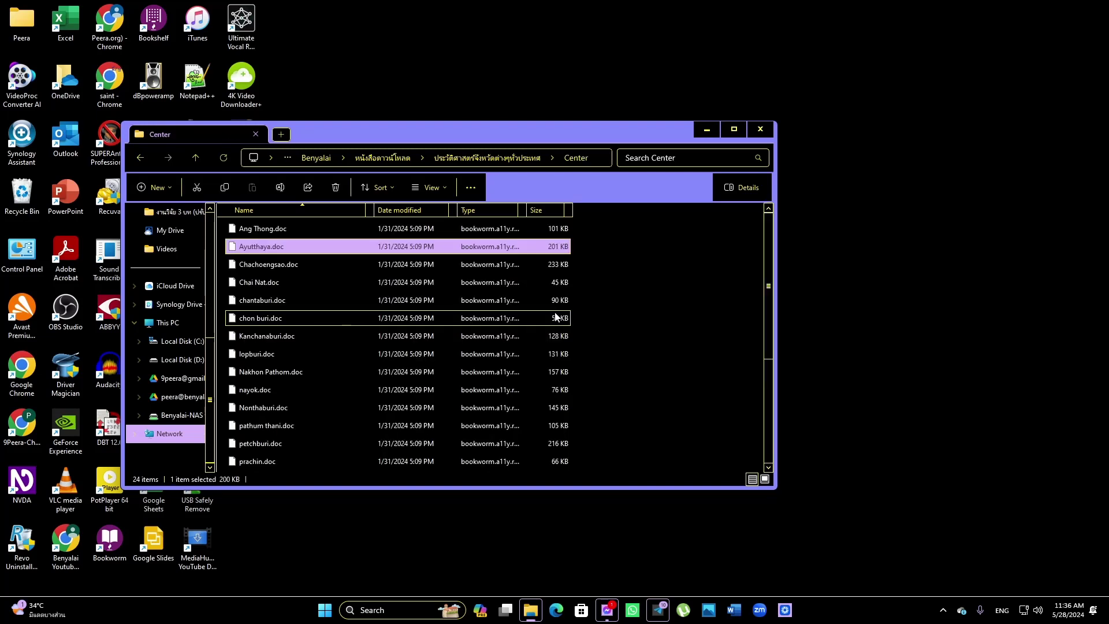
{"action": "key", "text": "Up"}
{"action": "key", "text": "Down"}
{"action": "key", "text": "Down"}
{"action": "key", "text": "Down"}
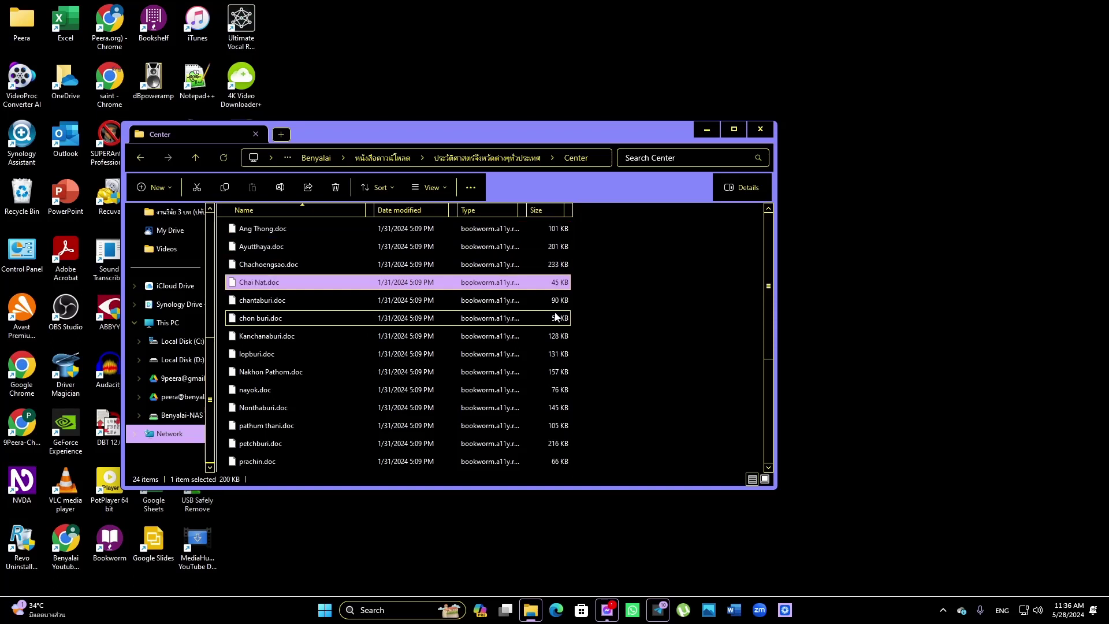
Return to the หนังสือดาวน์โหลด folder and check the book folders just above the provincial history folder
{"action": "key", "text": "BackSpace"}
{"action": "key", "text": "BackSpace"}
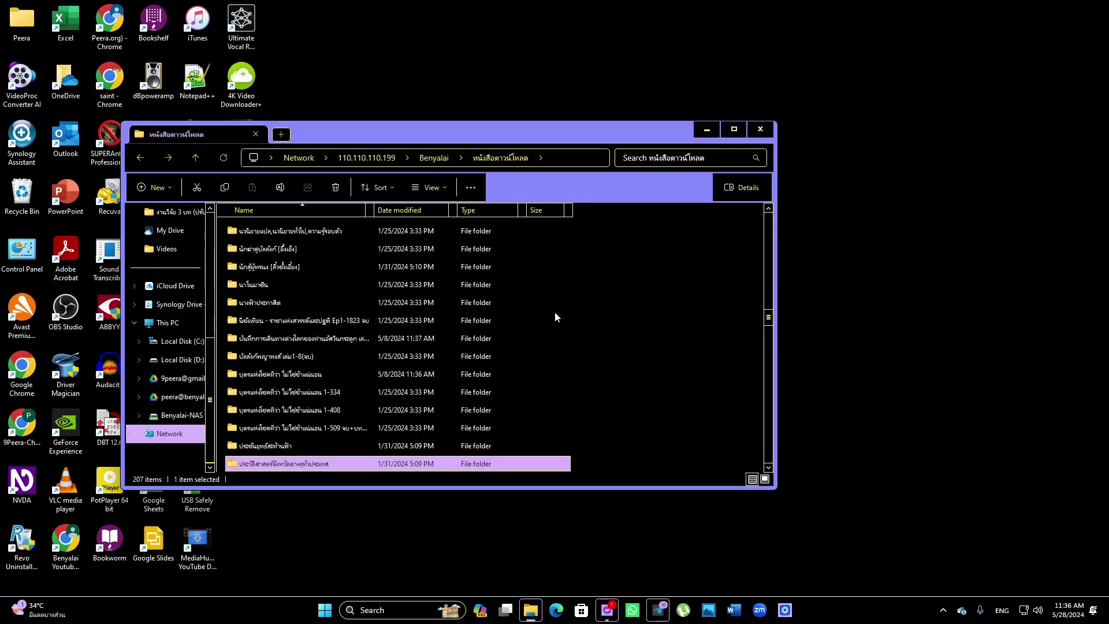
{"action": "key", "text": "Up"}
{"action": "key", "text": "Up"}
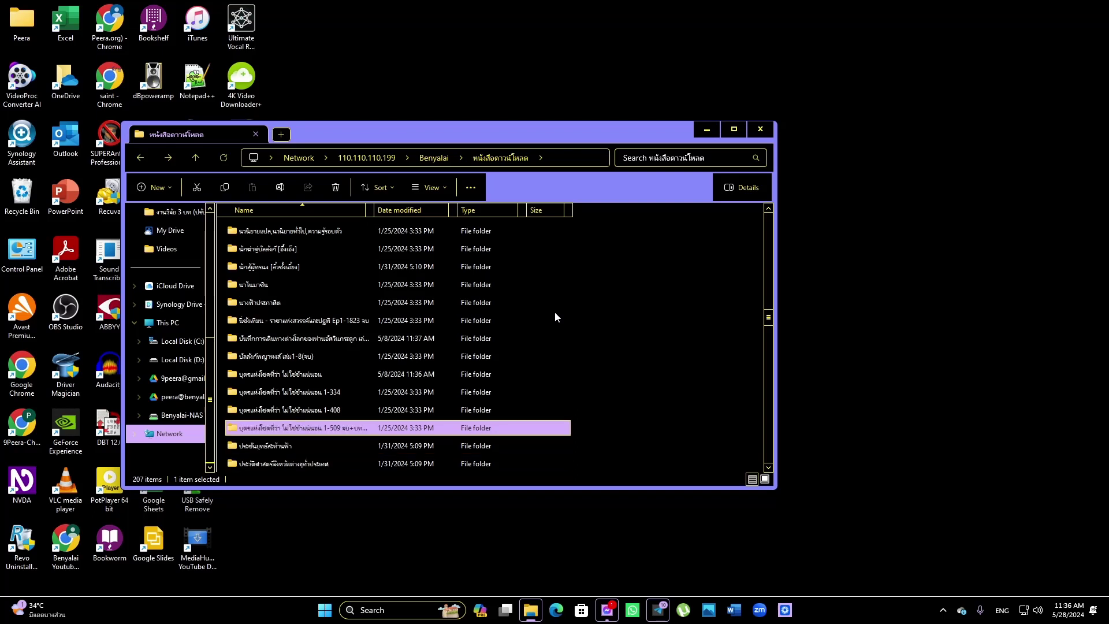
{"action": "key", "text": "Up"}
{"action": "key", "text": "Up"}
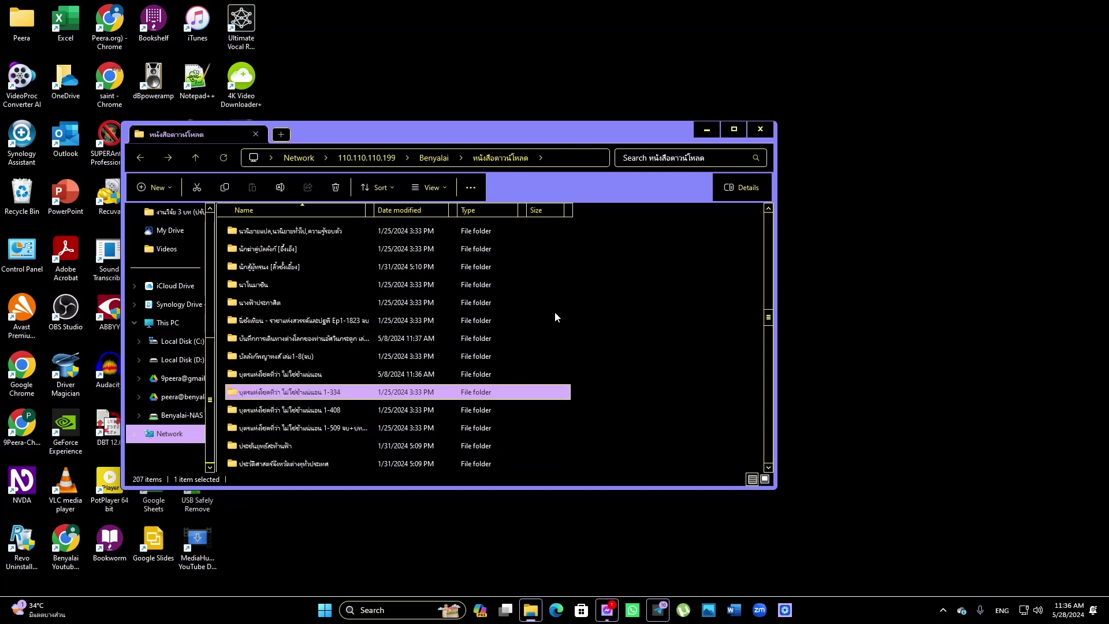
Browse the book folders from the start of the list and open "ขาดทุนไม่อั้น ขอแค่ฉันได้เป็นเศรษฐี 1-902"
{"action": "key", "text": "Home"}
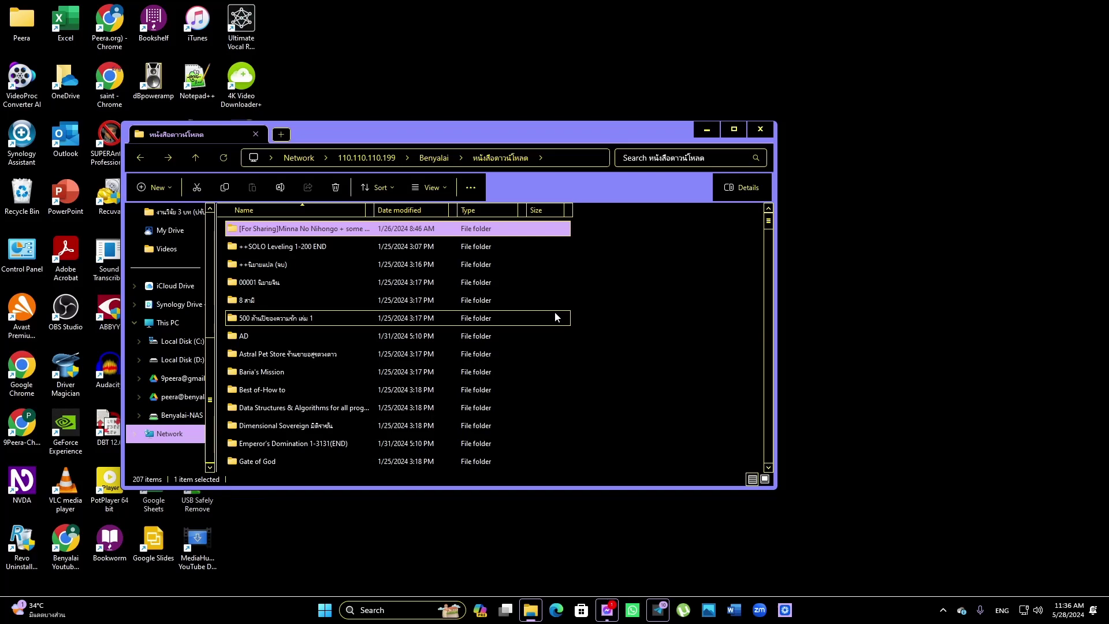
{"action": "key", "text": "Page_Down"}
{"action": "key", "text": "Down"}
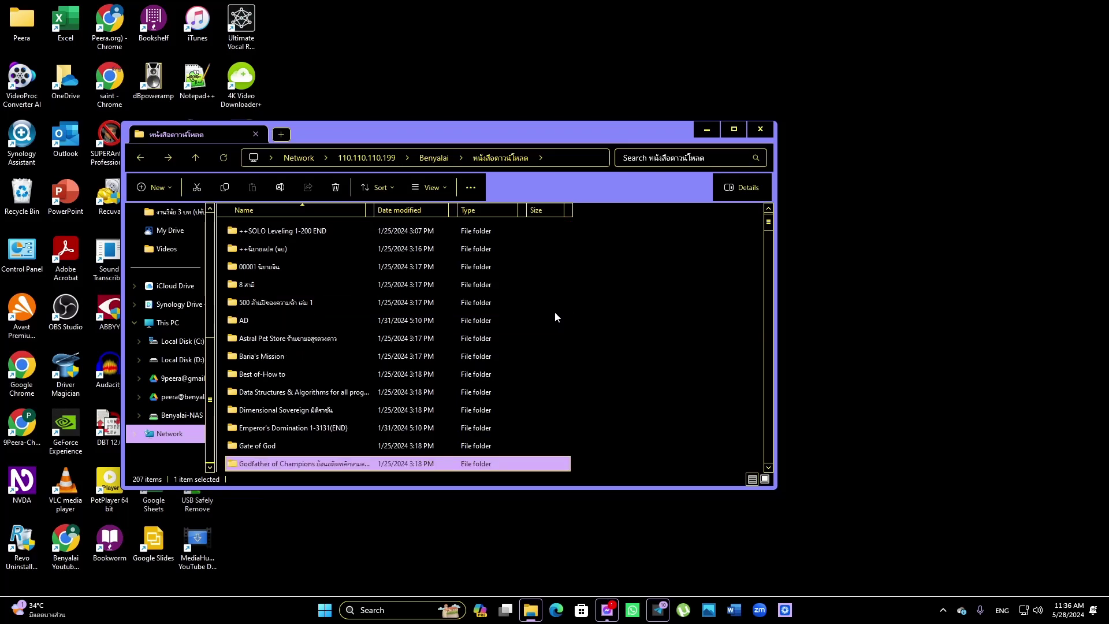
{"action": "key", "text": "Page_Down"}
{"action": "key", "text": "Down"}
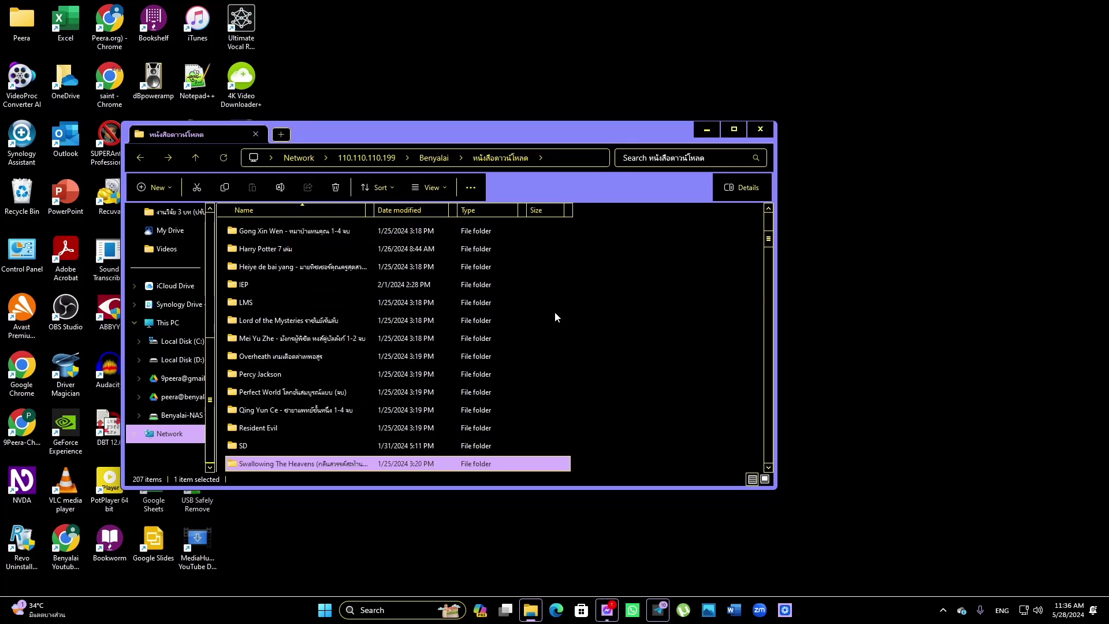
{"action": "key", "text": "Page_Down"}
{"action": "key", "text": "Down"}
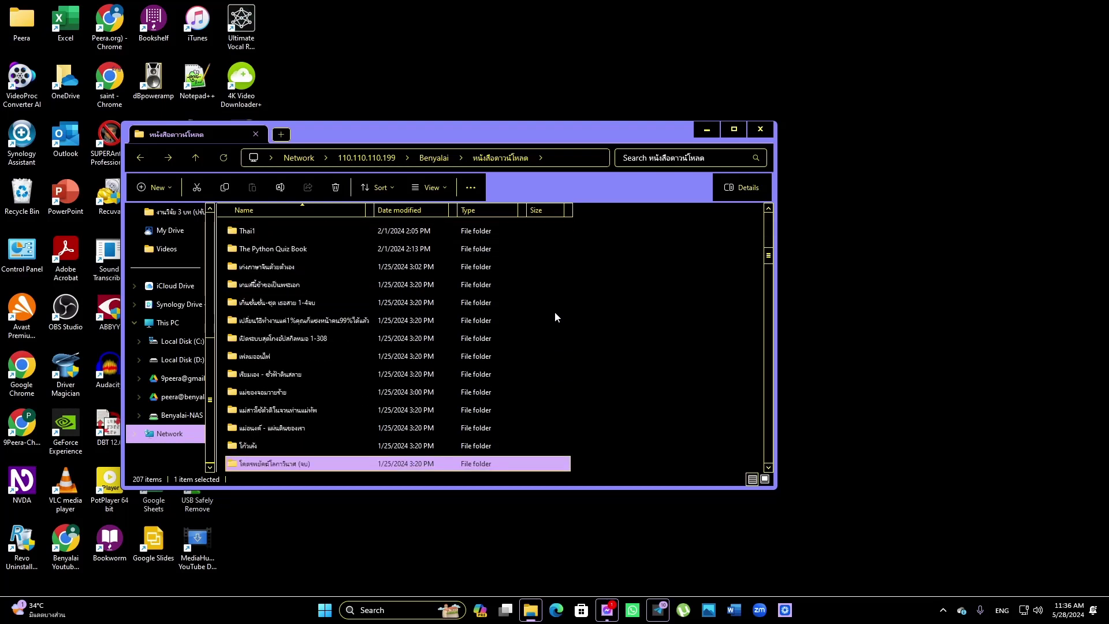
{"action": "key", "text": "Down"}
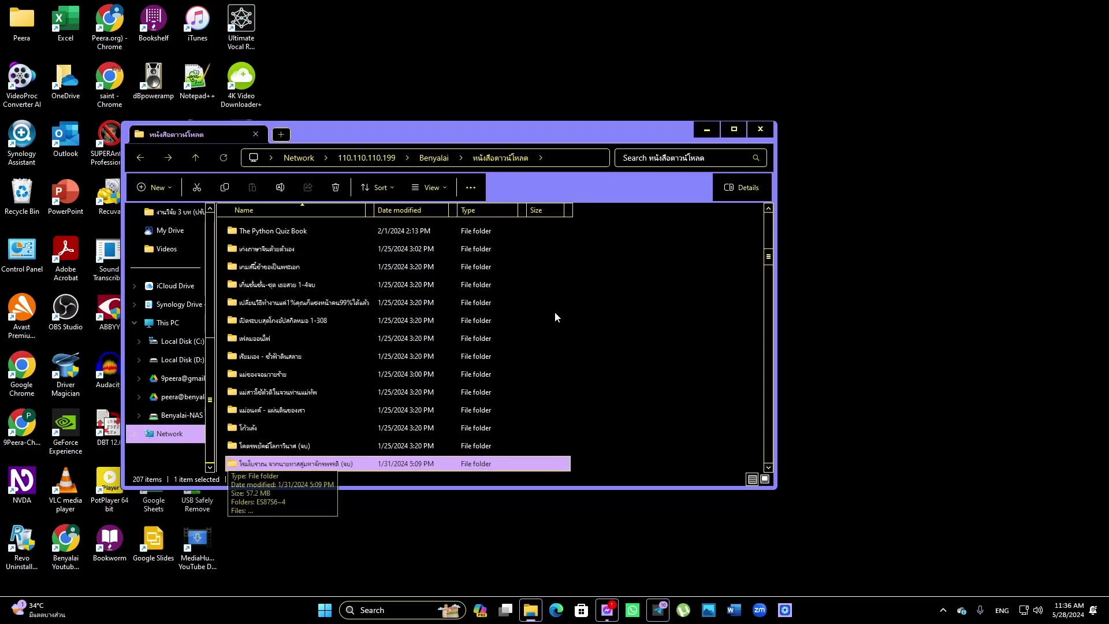
{"action": "key", "text": "Page_Down"}
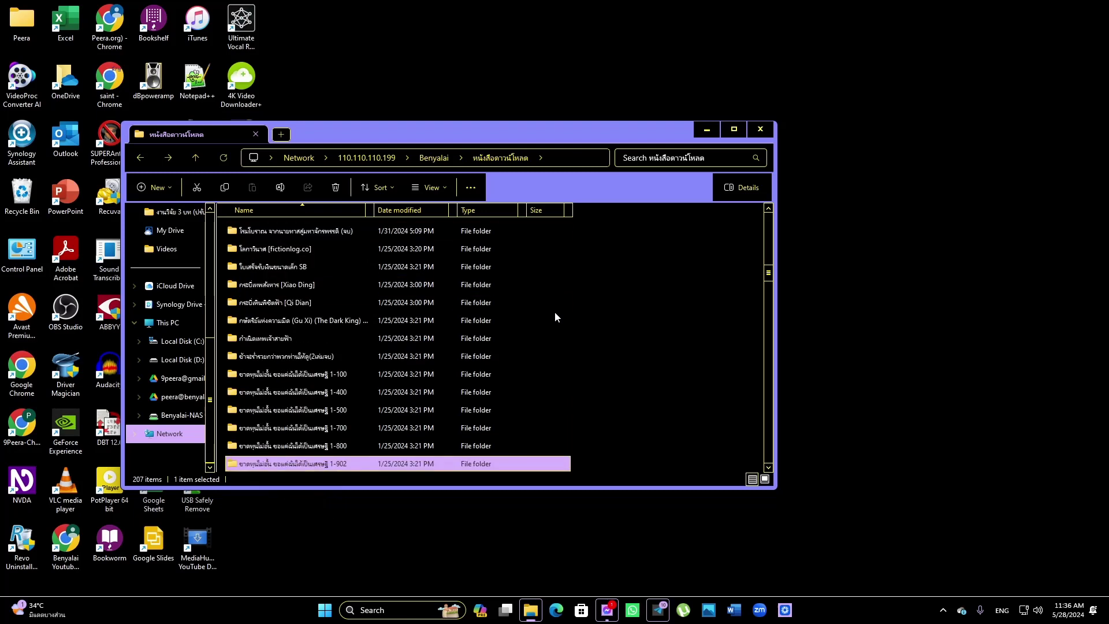
{"action": "key", "text": "Return"}
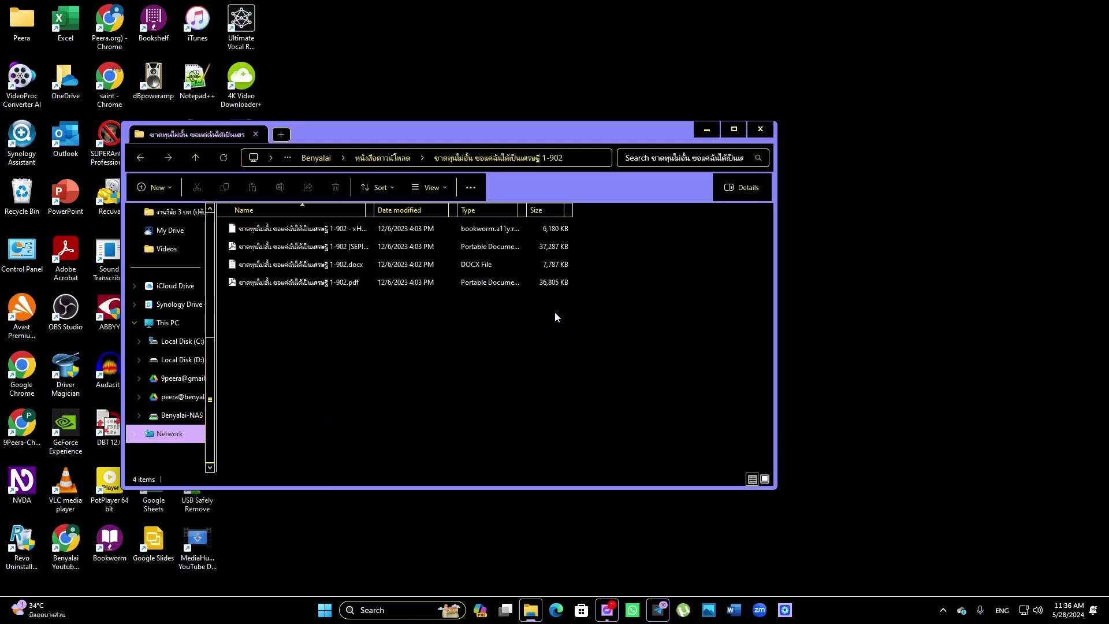
Check the SEPIA PDF and the DOCX version of the book, then go back to the parent folder
{"action": "key", "text": "Down"}
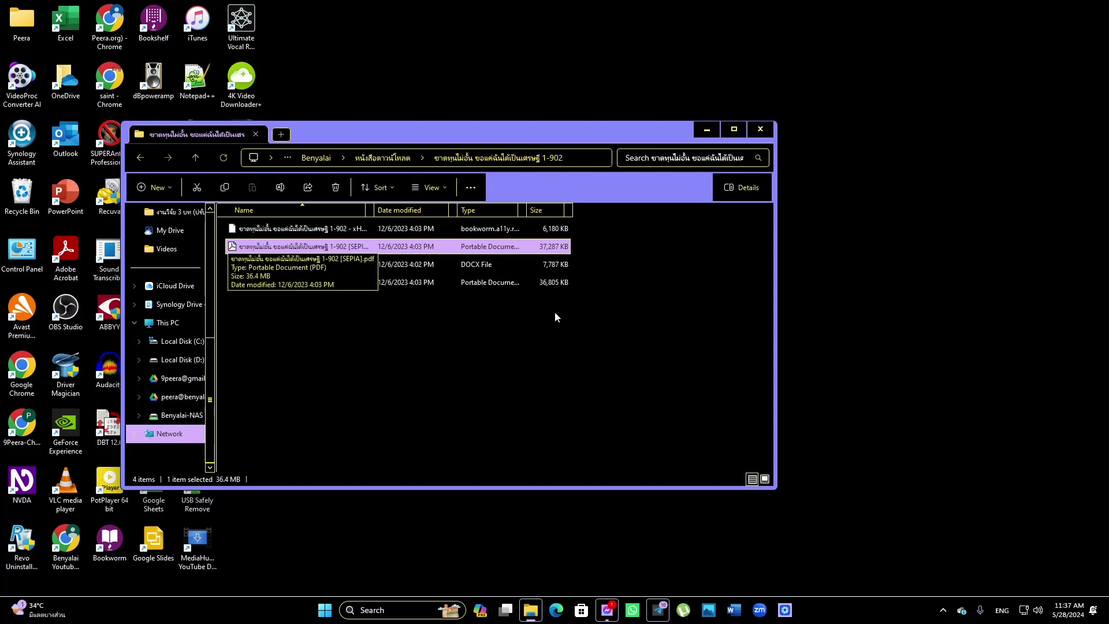
{"action": "key", "text": "Down"}
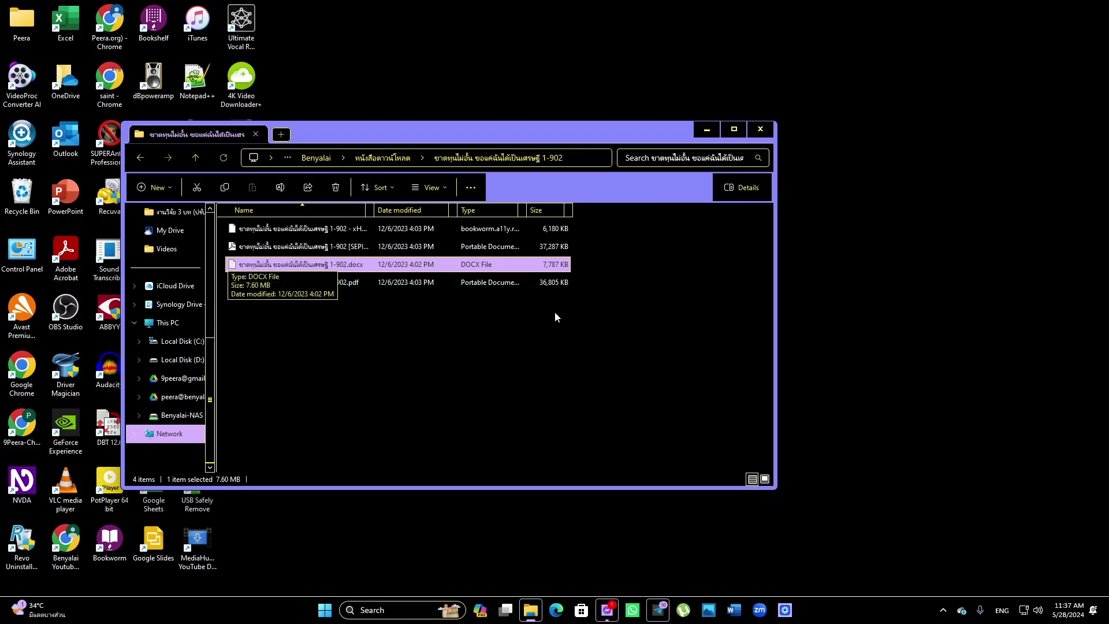
{"action": "key", "text": "Up"}
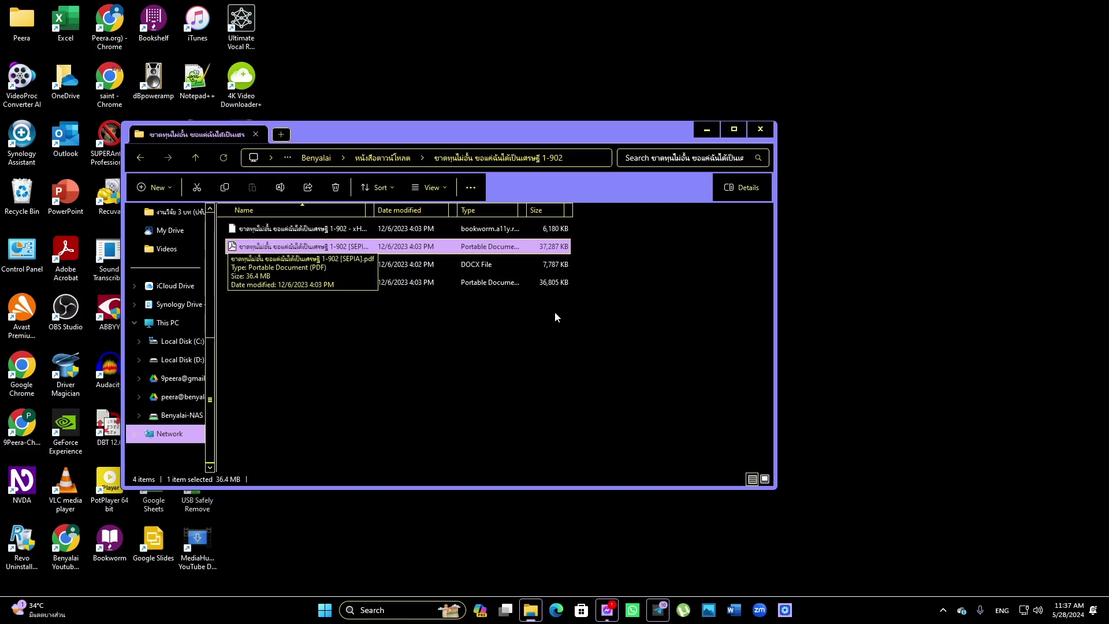
{"action": "key", "text": "alt+Up"}
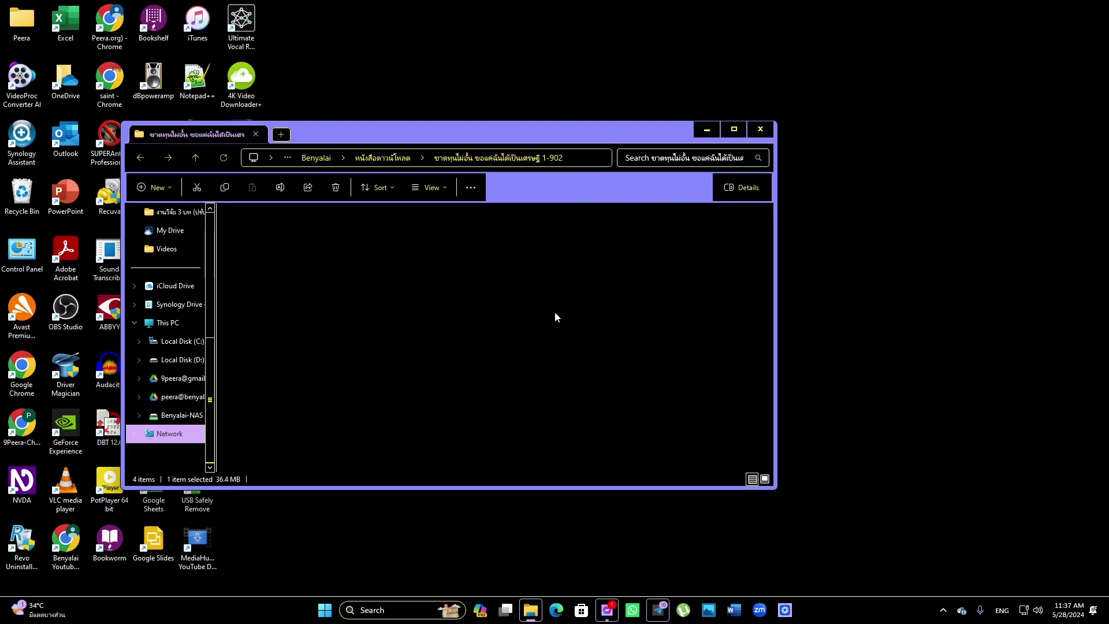
Find the "พนมเทียน" folder further down the book folder list and open it
{"action": "key", "text": "Down"}
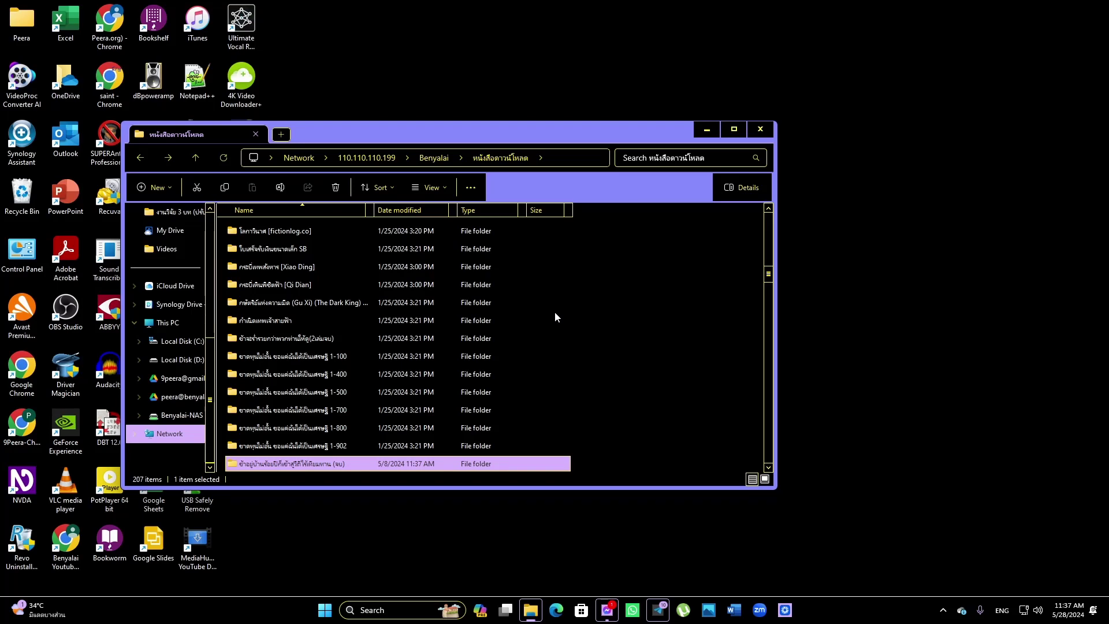
{"action": "key", "text": "Down"}
{"action": "key", "text": "Down"}
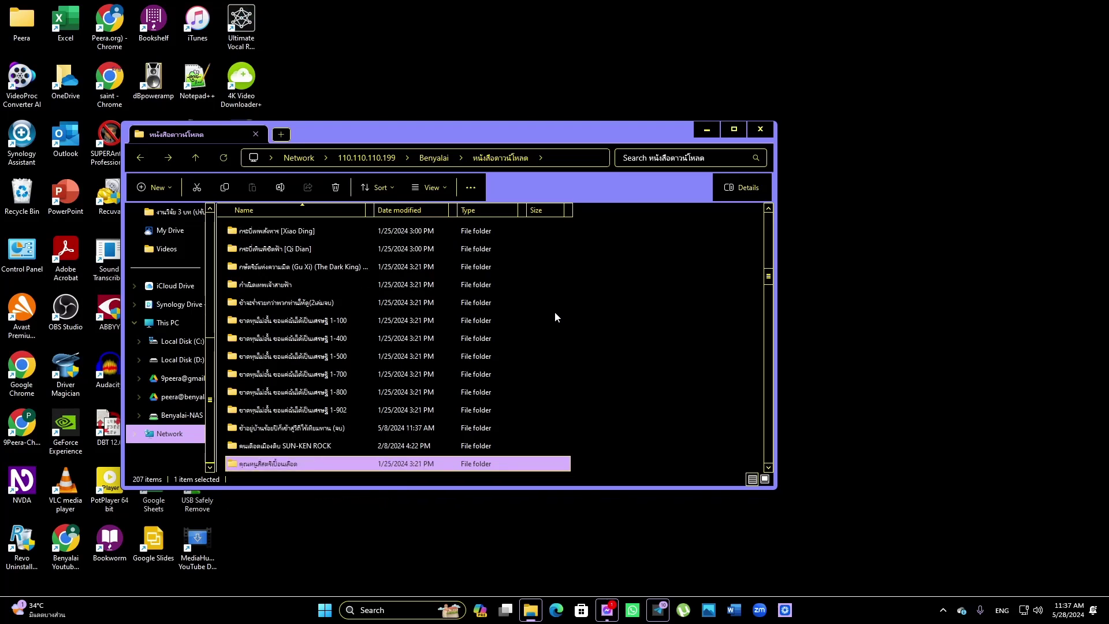
{"action": "key", "text": "Page_Down"}
{"action": "key", "text": "Page_Down"}
{"action": "key", "text": "Page_Down"}
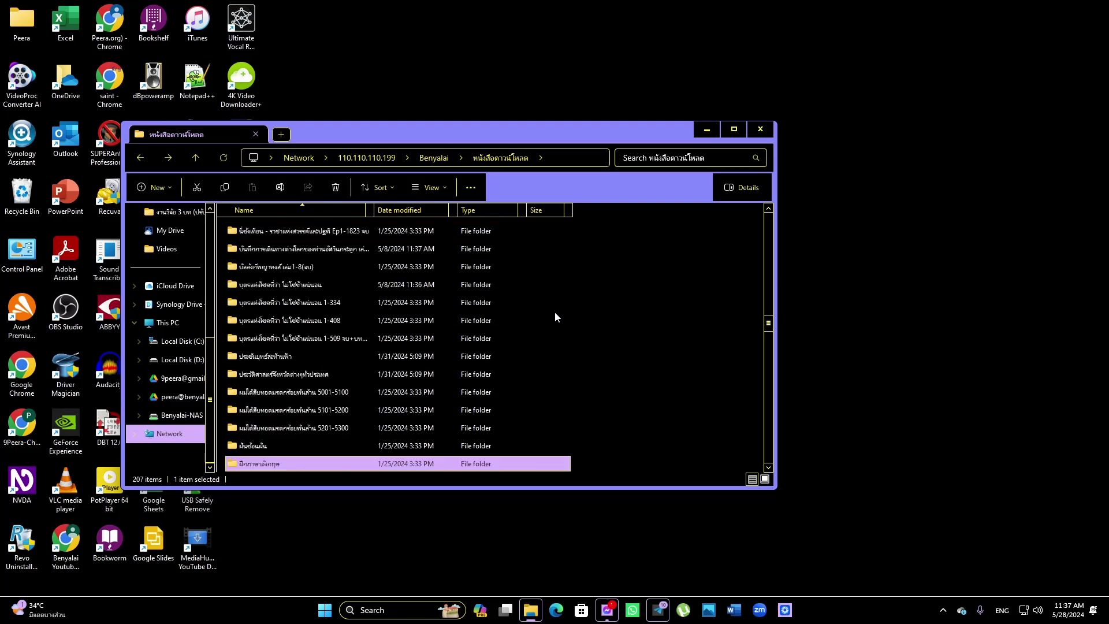
{"action": "key", "text": "Down"}
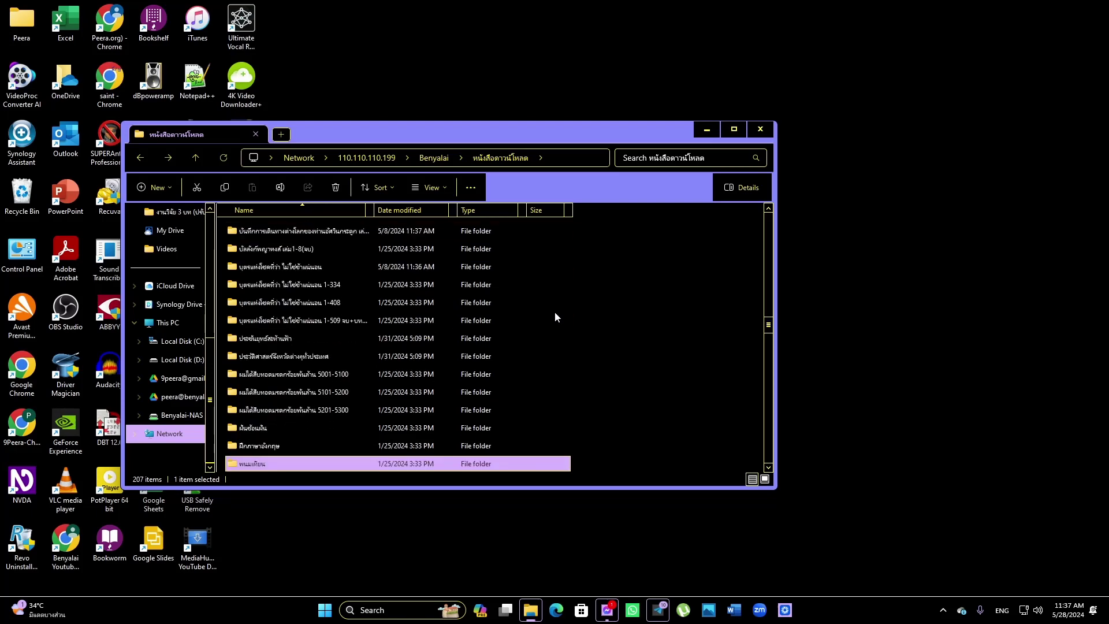
{"action": "key", "text": "Return"}
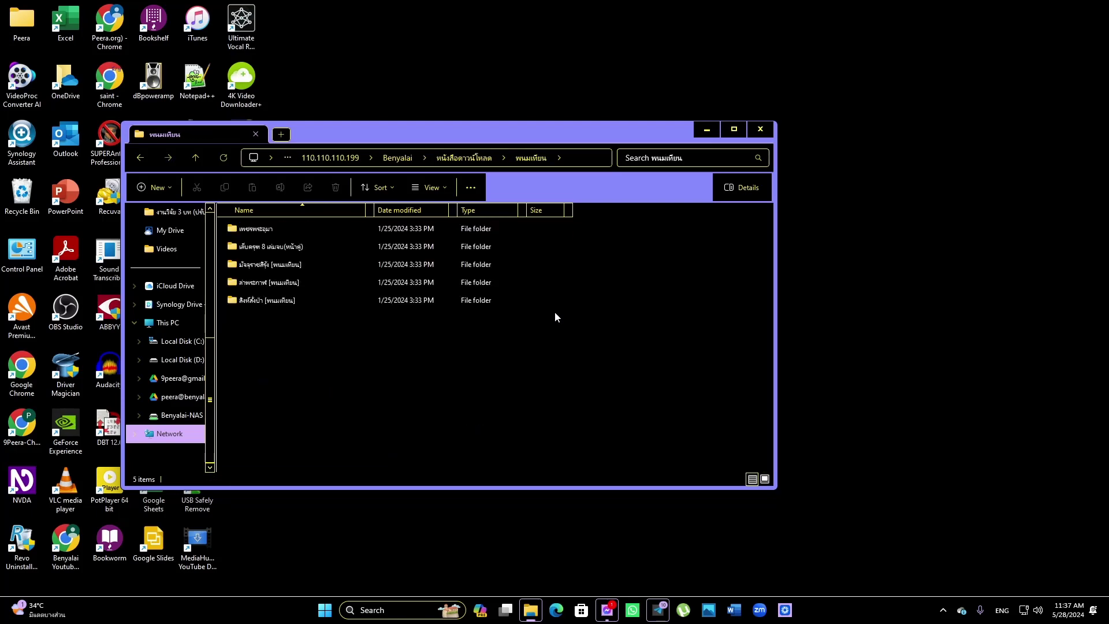
Open the "เพชรพระอุมา" folder inside the พนมเทียน folder
{"action": "key", "text": "Down"}
{"action": "key", "text": "Up"}
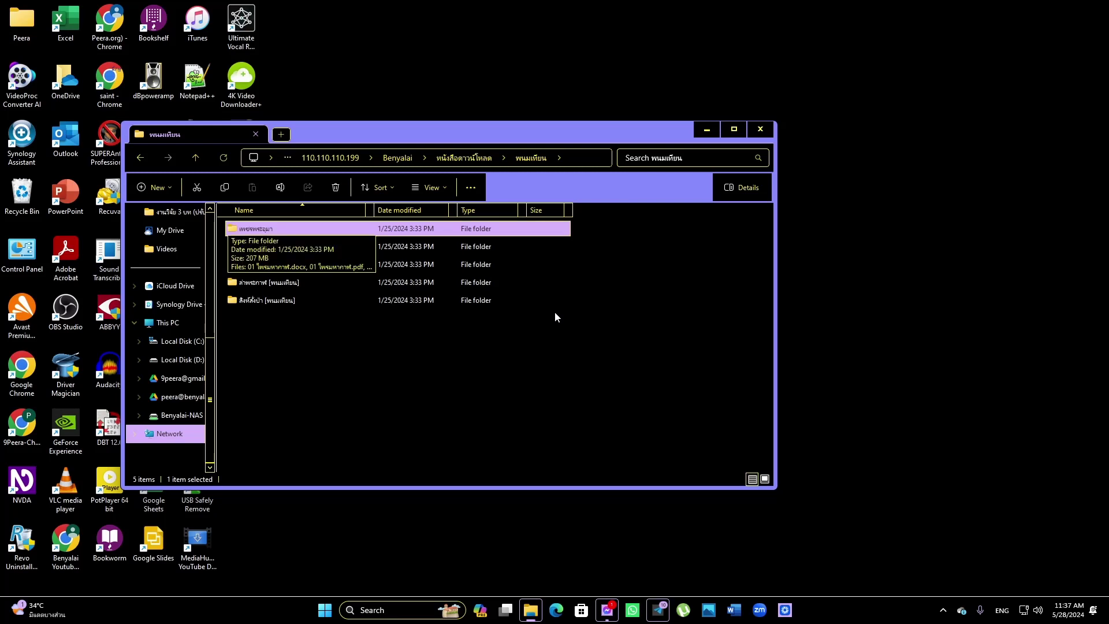
{"action": "key", "text": "Return"}
Check the first DOCX and PDF files of the book series and copy "01 ไพรมหากาฬ.pdf"
{"action": "key", "text": "Down"}
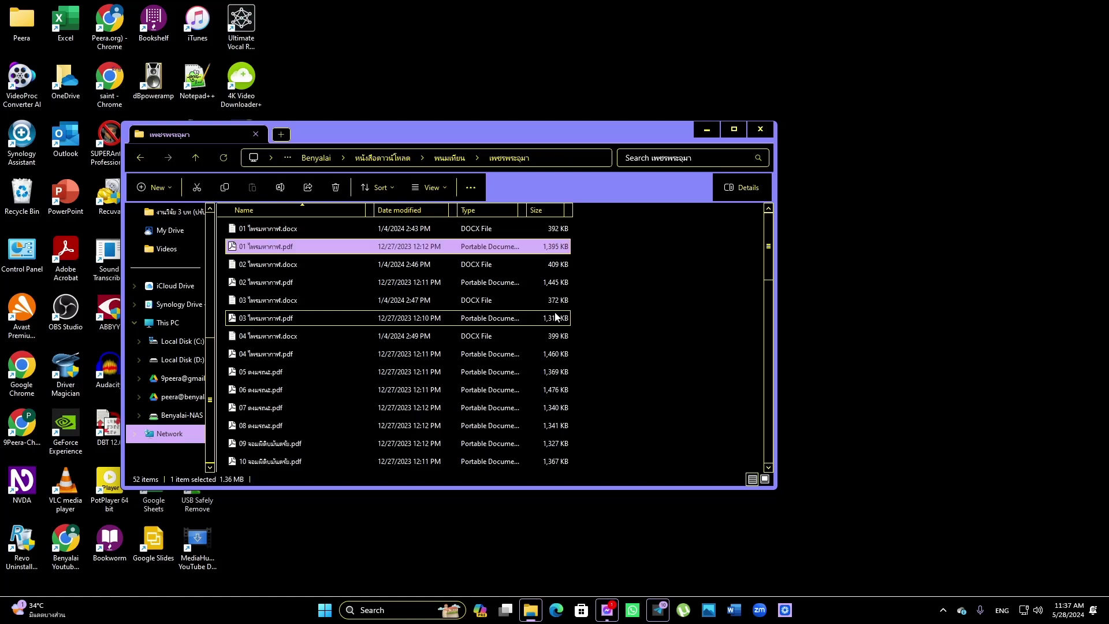
{"action": "key", "text": "Up"}
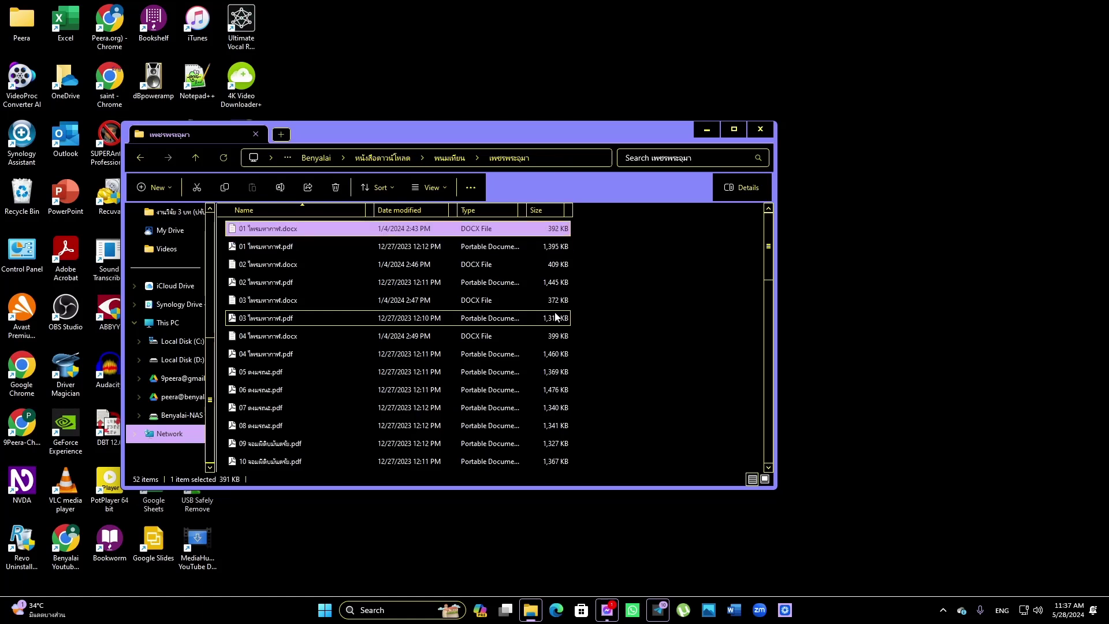
{"action": "key", "text": "Down"}
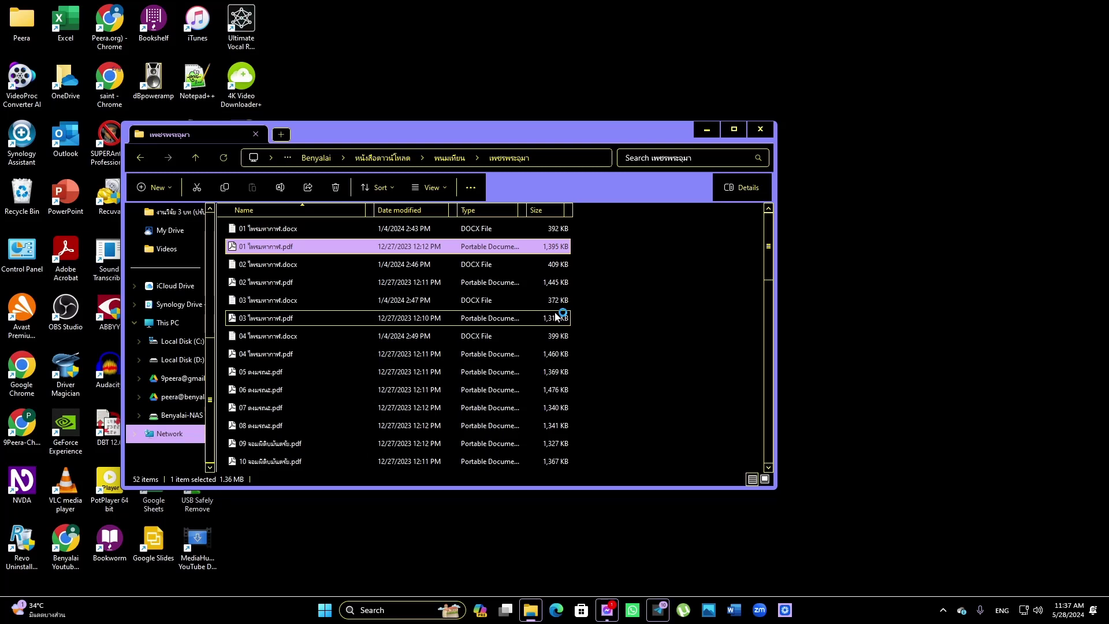
{"action": "key", "text": "Up"}
{"action": "key", "text": "Down"}
{"action": "key", "text": "shift+F10"}
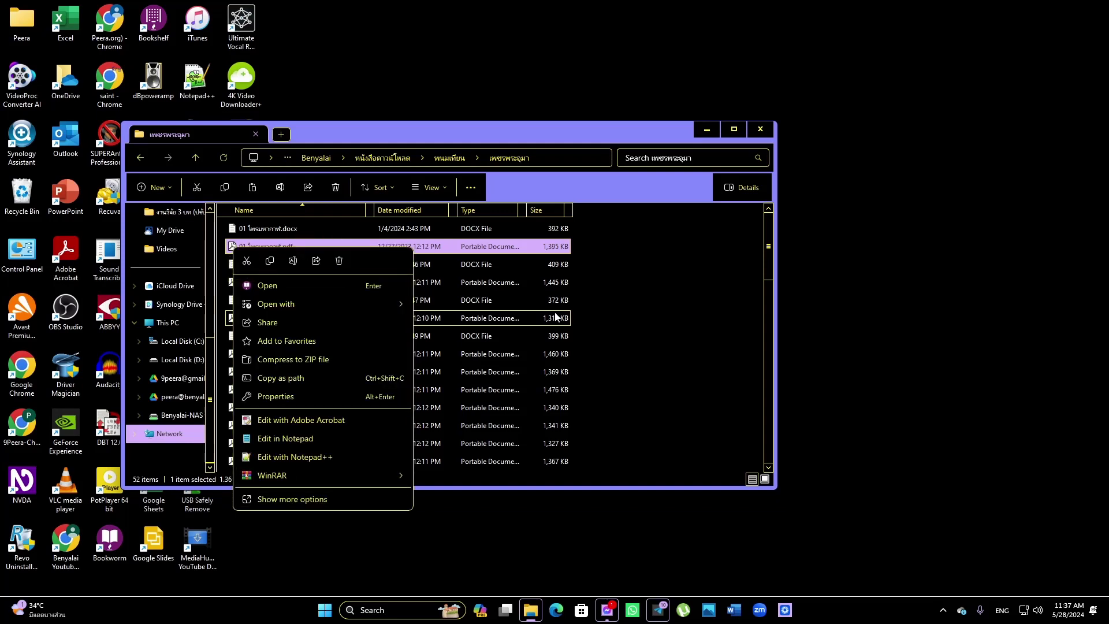
{"action": "key", "text": "Escape"}
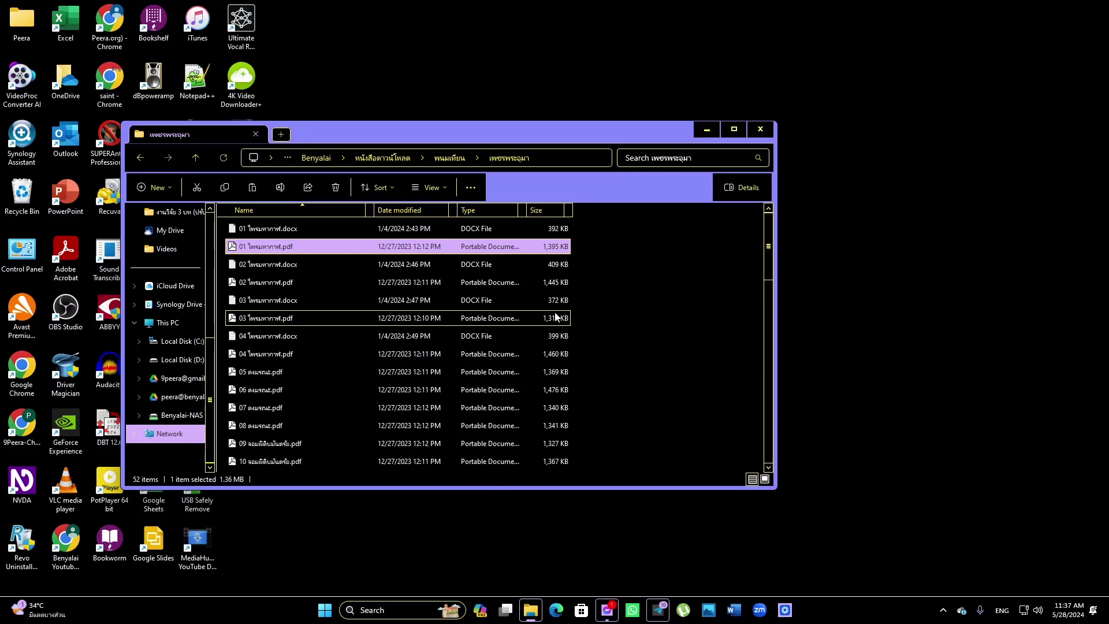
Show the desktop and open the "books convert" folder on drive D
{"action": "key", "text": "super+d"}
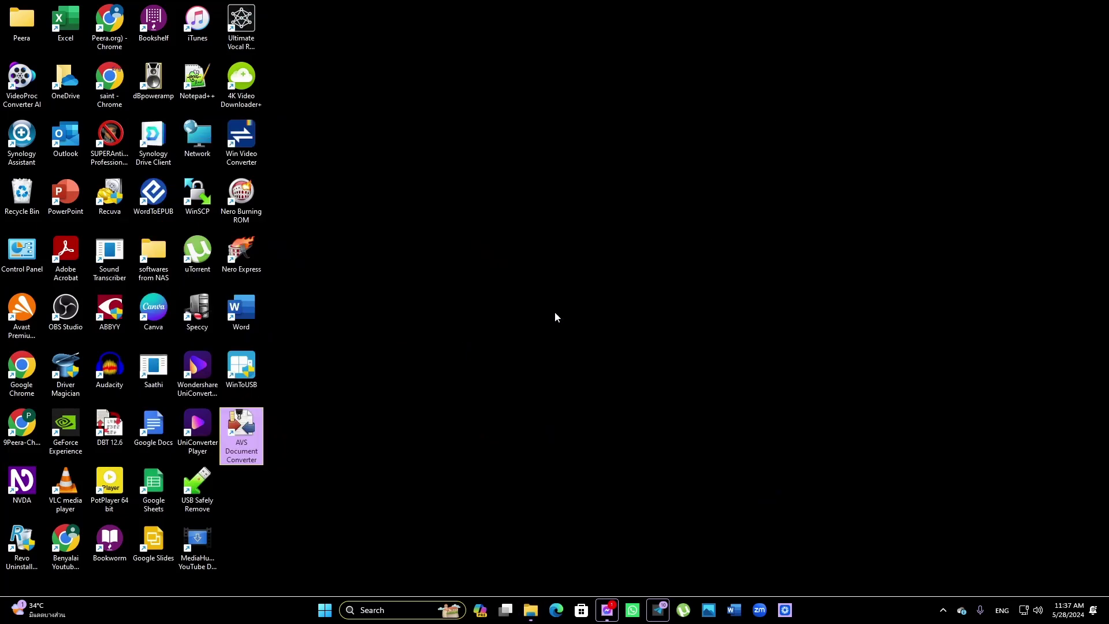
{"action": "key", "text": "super+r"}
{"action": "type", "text": "d"}
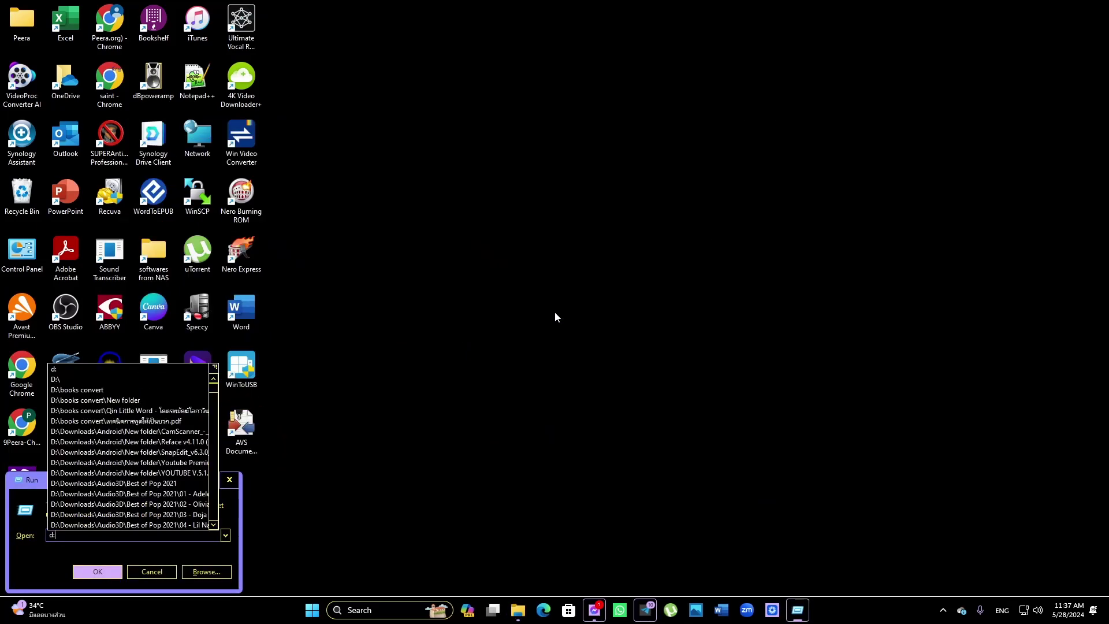
{"action": "key", "text": "Return"}
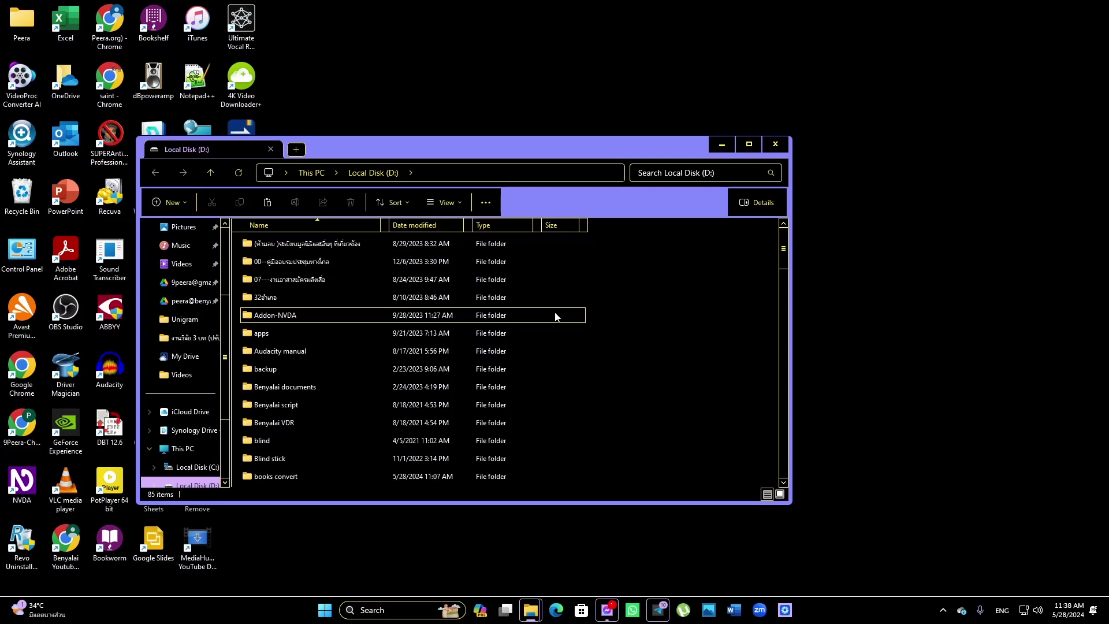
{"action": "type", "text": "bo"}
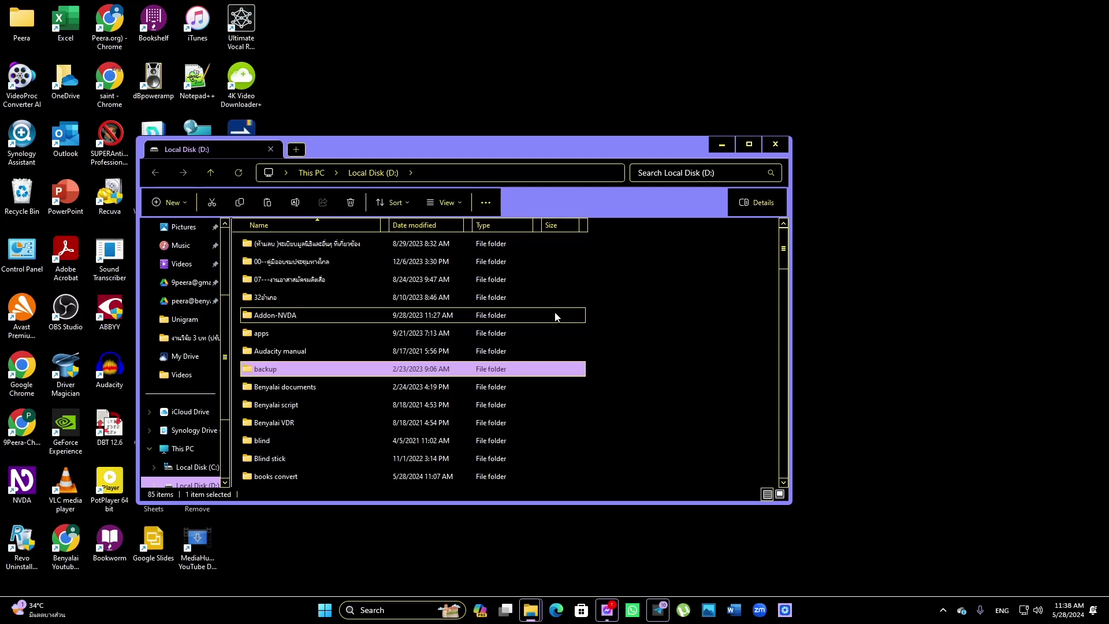
{"action": "key", "text": "Return"}
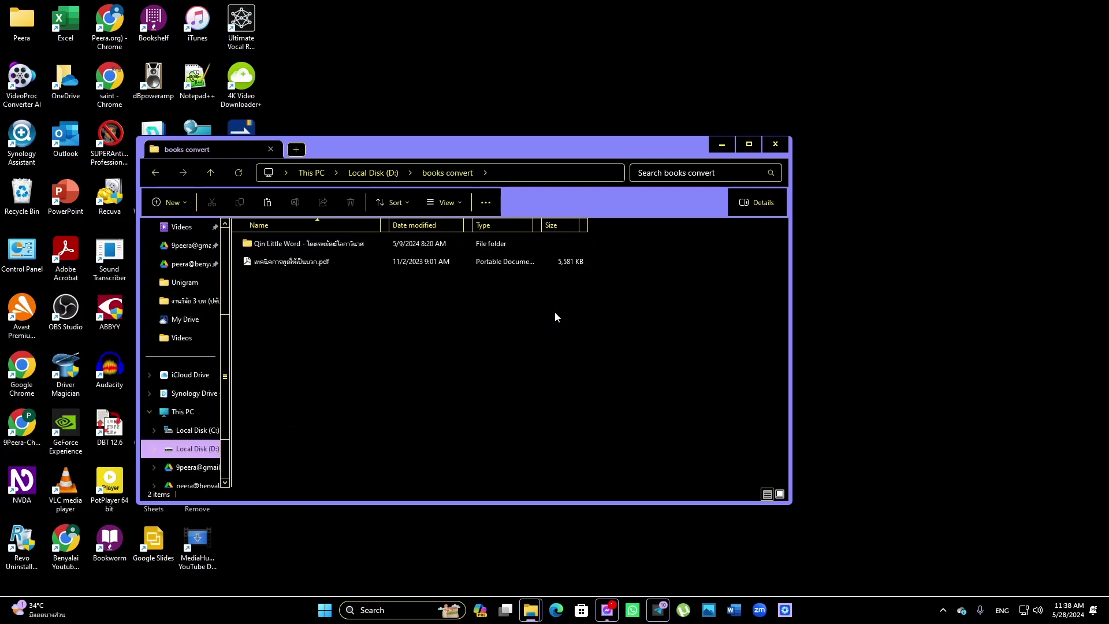
Paste the copied PDF into the "books convert" folder and compare it with the file in the source folder
{"action": "key", "text": "ctrl+v"}
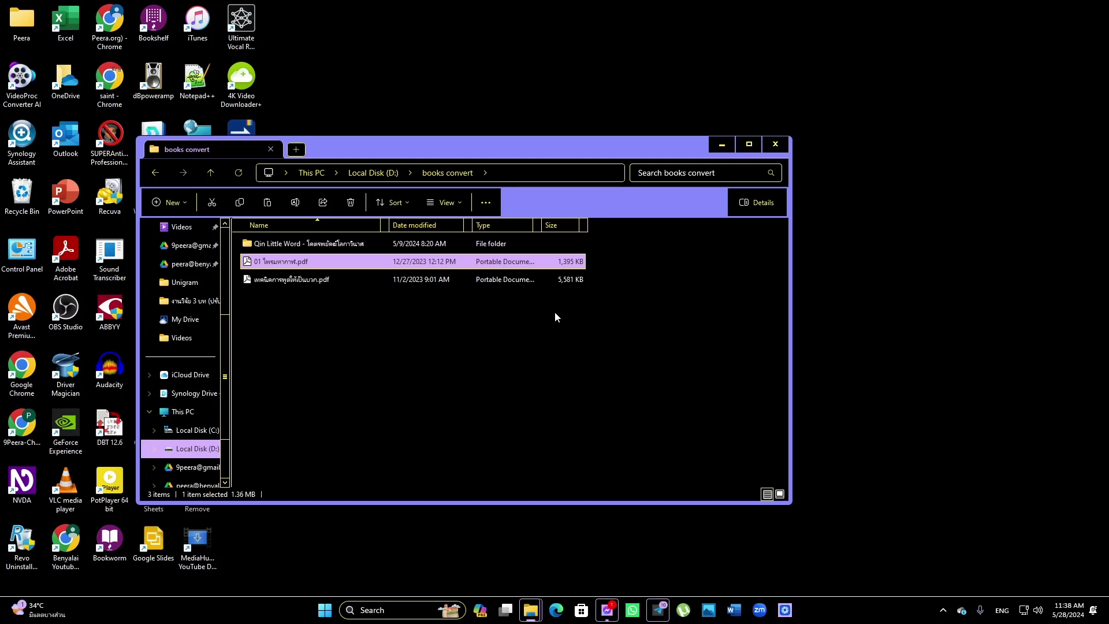
{"action": "key", "text": "alt+Tab"}
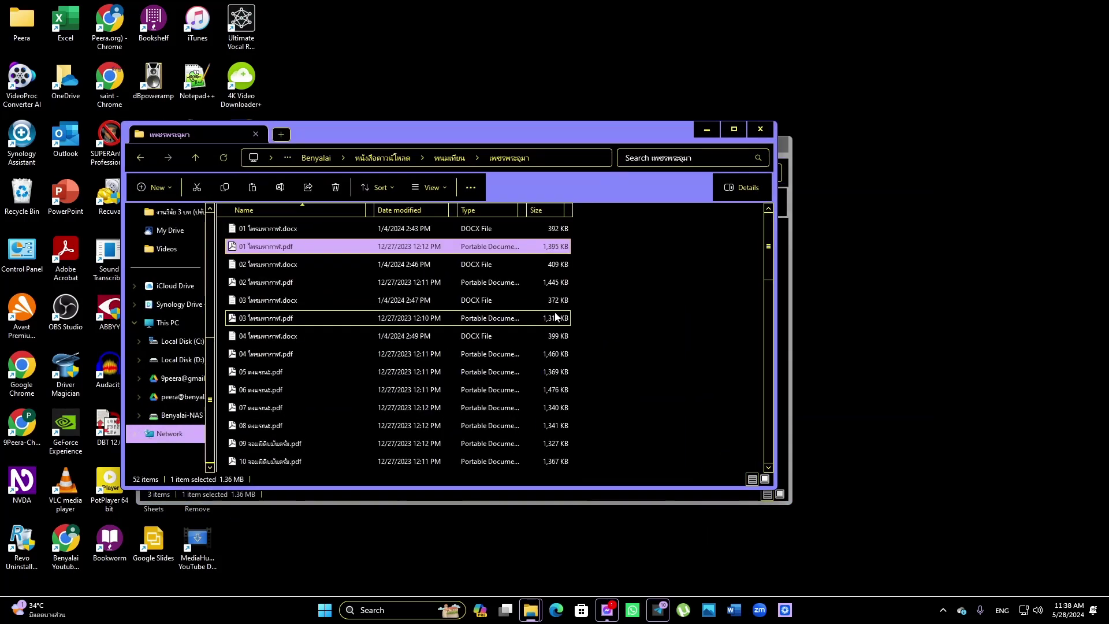
{"action": "key", "text": "alt+Tab"}
{"action": "key", "text": "Up"}
{"action": "key", "text": "Down"}
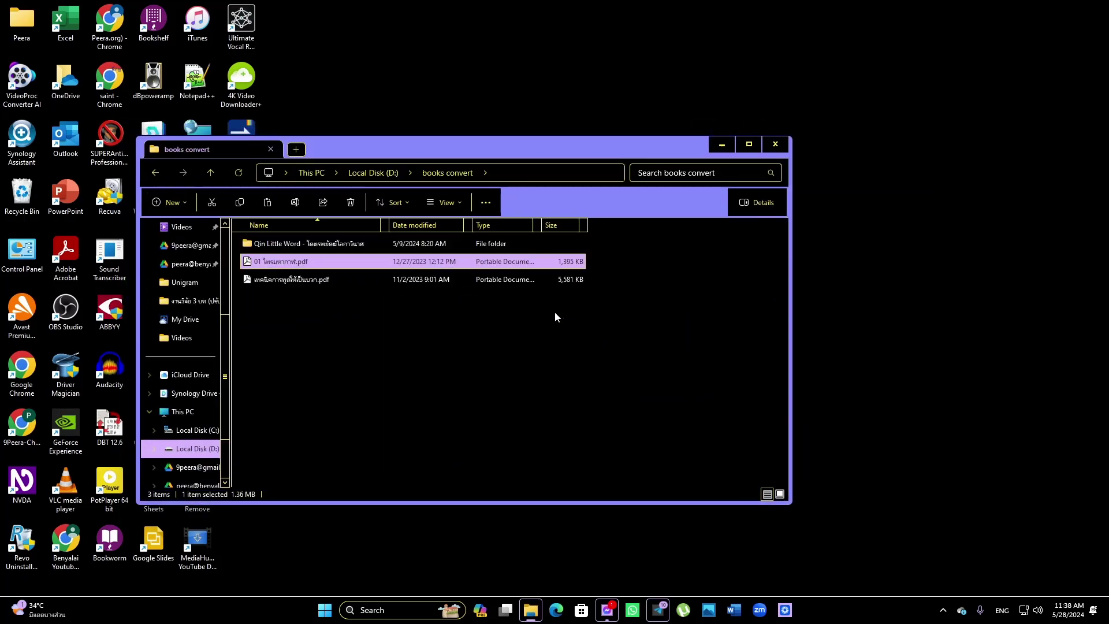
{"action": "key", "text": "shift+F10"}
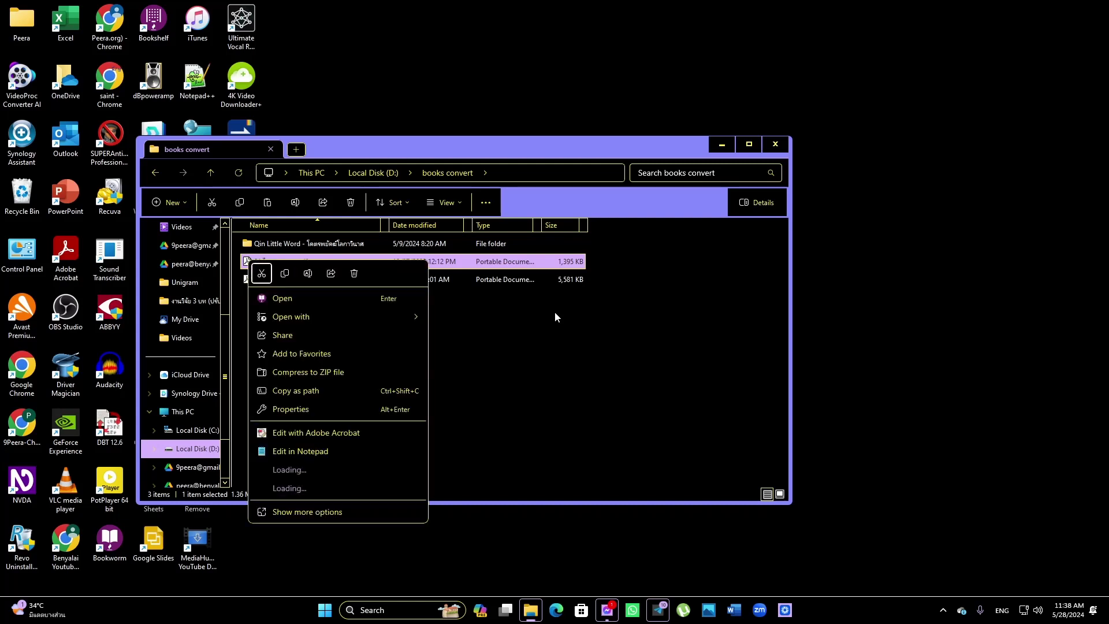
{"action": "key", "text": "Escape"}
{"action": "key", "text": "Up"}
{"action": "key", "text": "Down"}
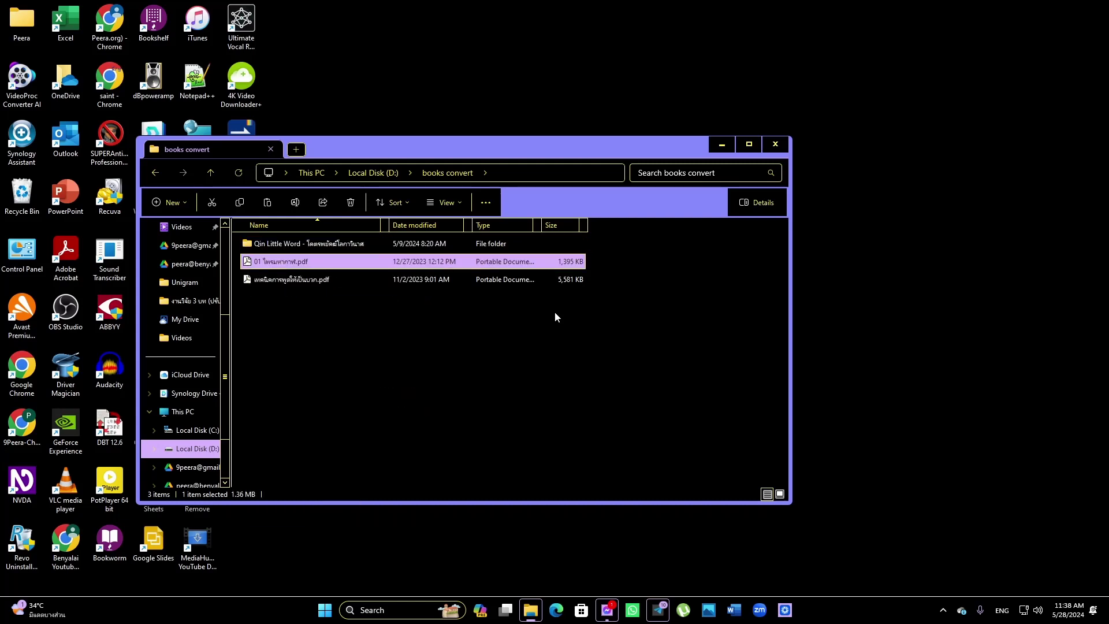
{"action": "key", "text": "Down"}
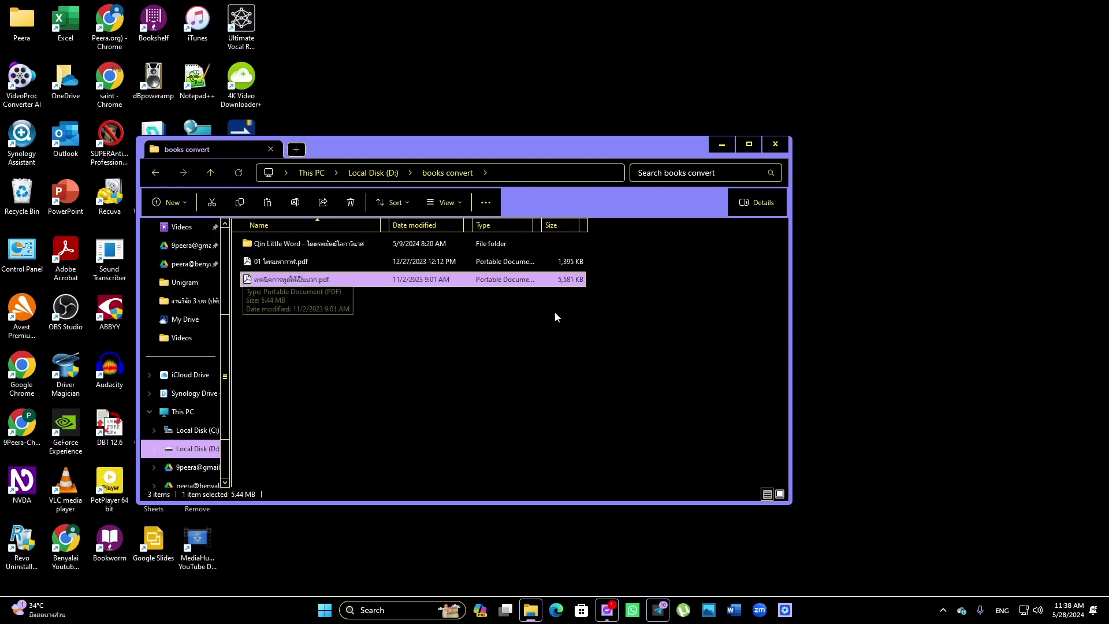
Open "01 ไพรมหากาฬ.pdf" in Bookworm, read the text of its first two pages, and close the reader
{"action": "key", "text": "Up"}
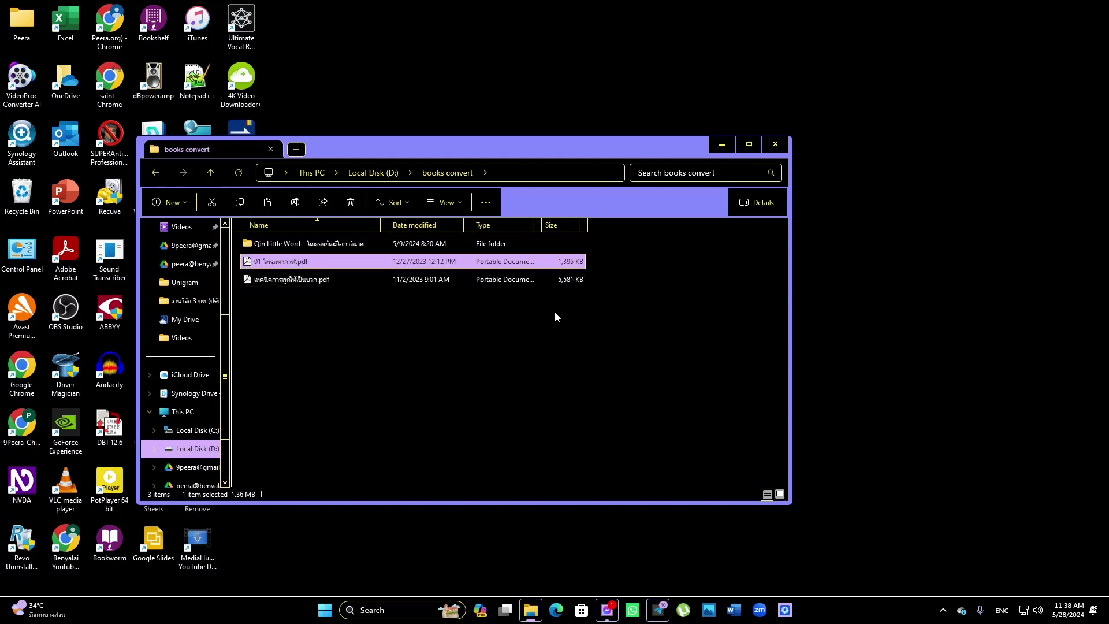
{"action": "key", "text": "Return"}
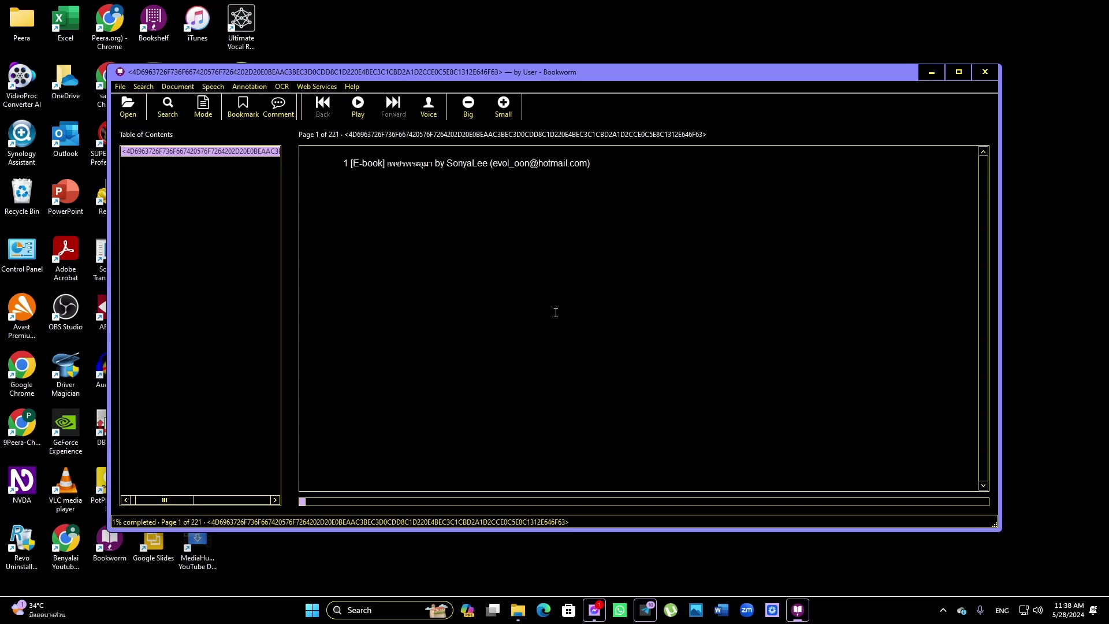
{"action": "key", "text": "Down"}
{"action": "key", "text": "Down"}
{"action": "key", "text": "Down"}
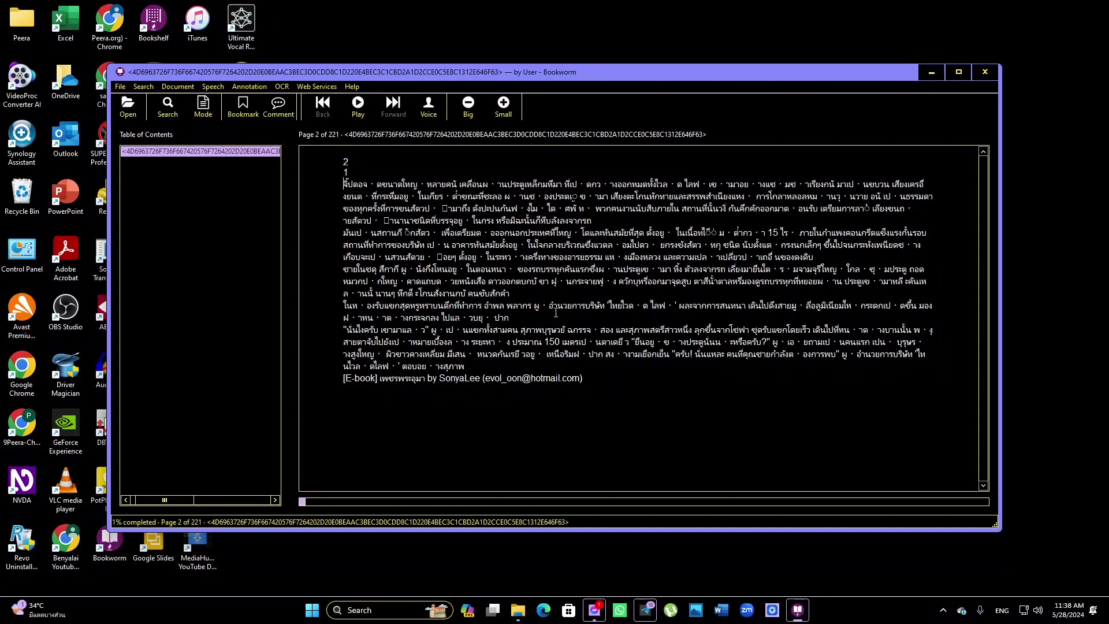
{"action": "key", "text": "Down"}
{"action": "key", "text": "Down"}
{"action": "key", "text": "Down"}
{"action": "key", "text": "alt+F4"}
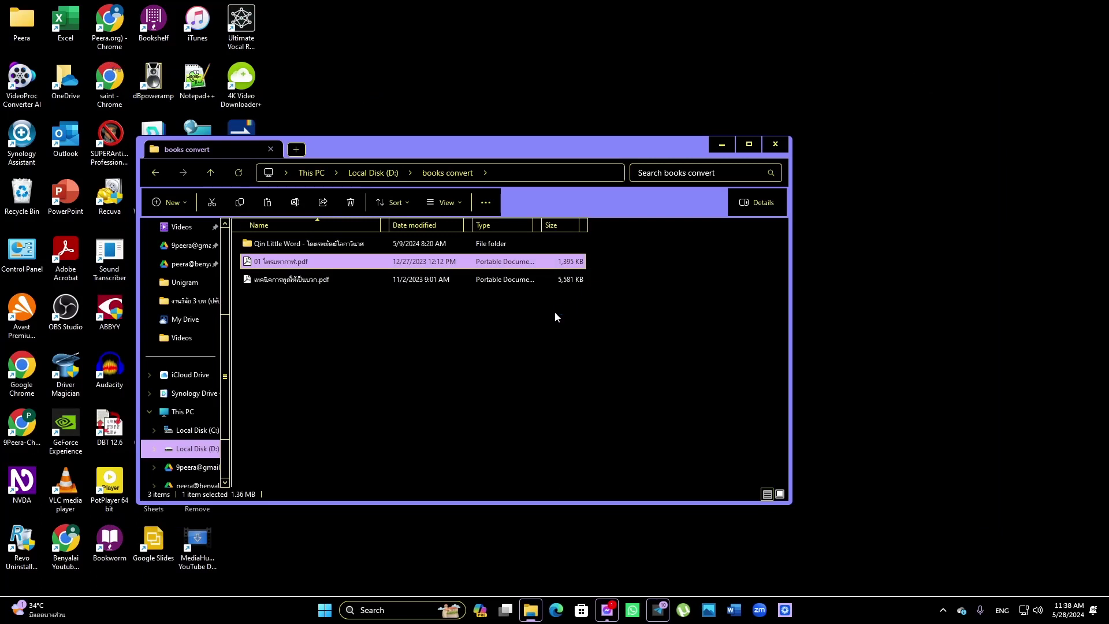
Convert "01 ไพรมหากาฬ.pdf" in the "books convert" folder to TXT with AVS Document Converter
{"action": "key", "text": "Up"}
{"action": "key", "text": "Down"}
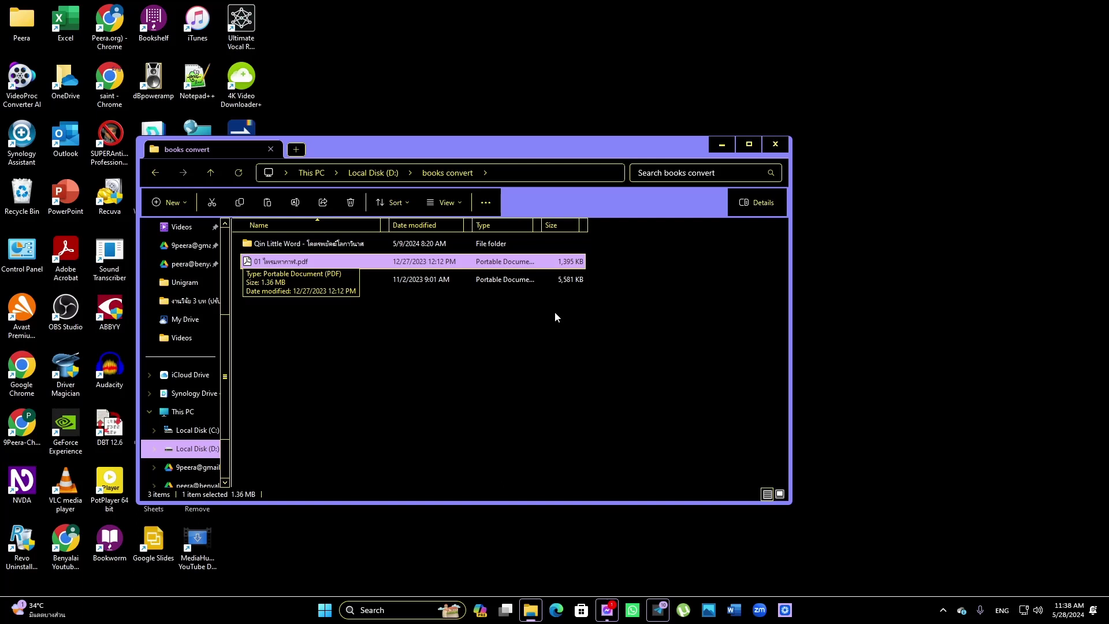
{"action": "key", "text": "shift+F10"}
{"action": "key", "text": "Up"}
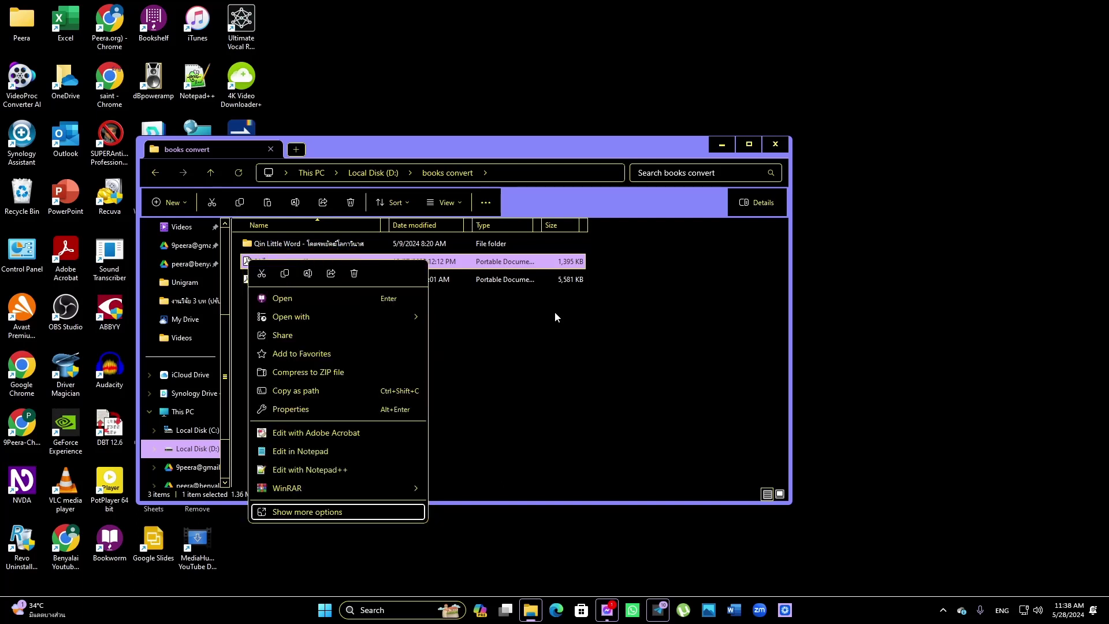
{"action": "key", "text": "Return"}
{"action": "key", "text": "Down"}
{"action": "key", "text": "Down"}
{"action": "key", "text": "Down"}
{"action": "key", "text": "Down"}
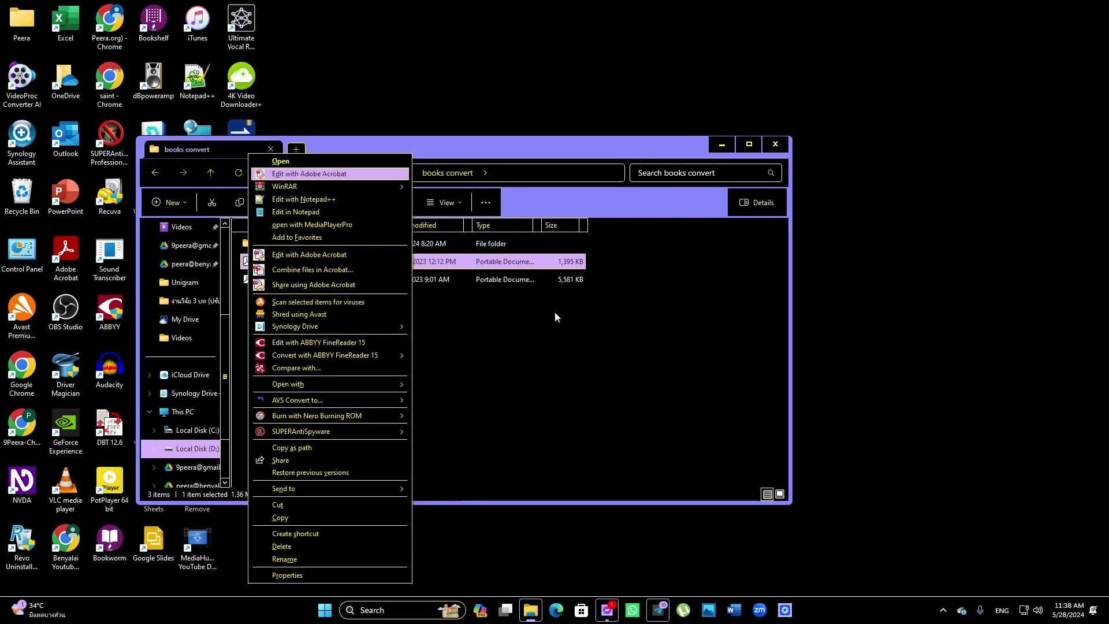
{"action": "key", "text": "Down"}
{"action": "key", "text": "Down"}
{"action": "key", "text": "Down"}
{"action": "key", "text": "Down"}
{"action": "key", "text": "Down"}
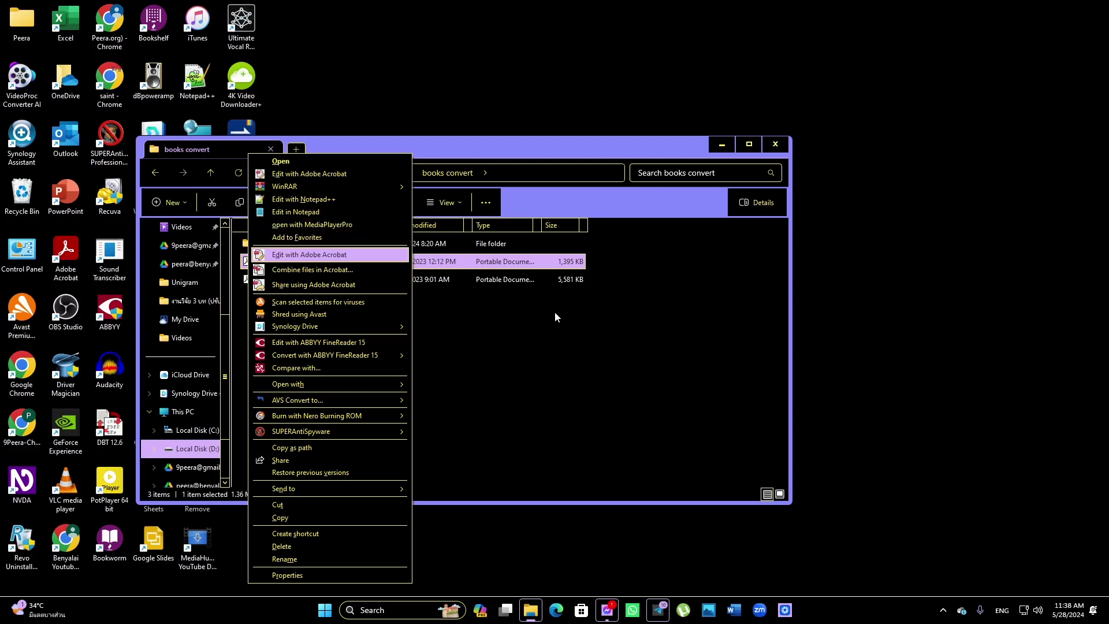
{"action": "key", "text": "Down"}
{"action": "key", "text": "Down"}
{"action": "key", "text": "Down"}
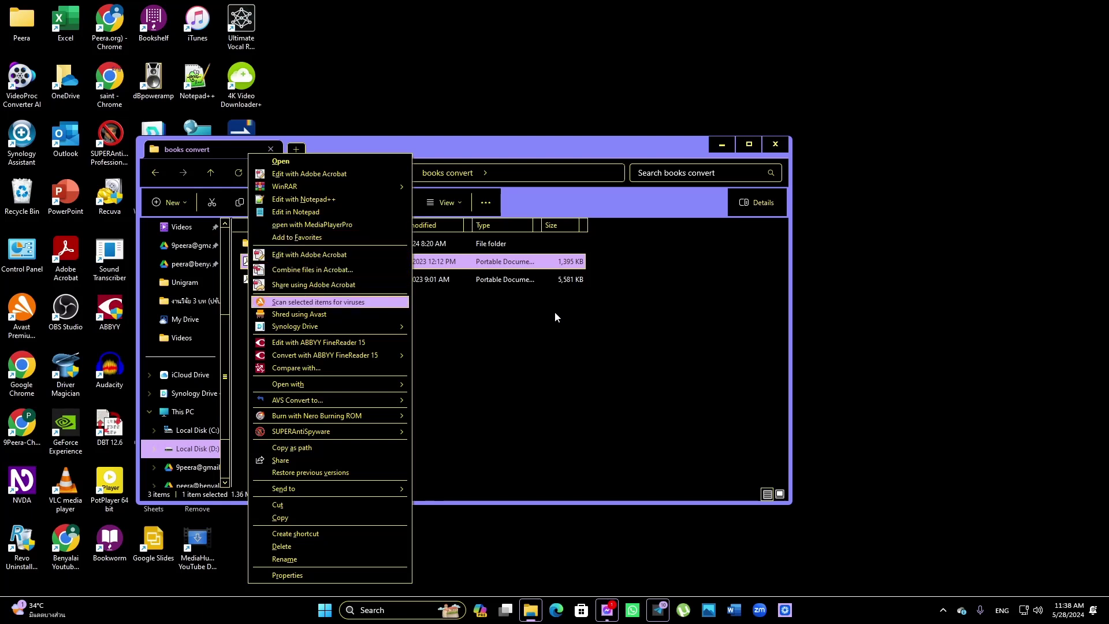
{"action": "key", "text": "Down"}
{"action": "key", "text": "Down"}
{"action": "key", "text": "Down"}
{"action": "key", "text": "Down"}
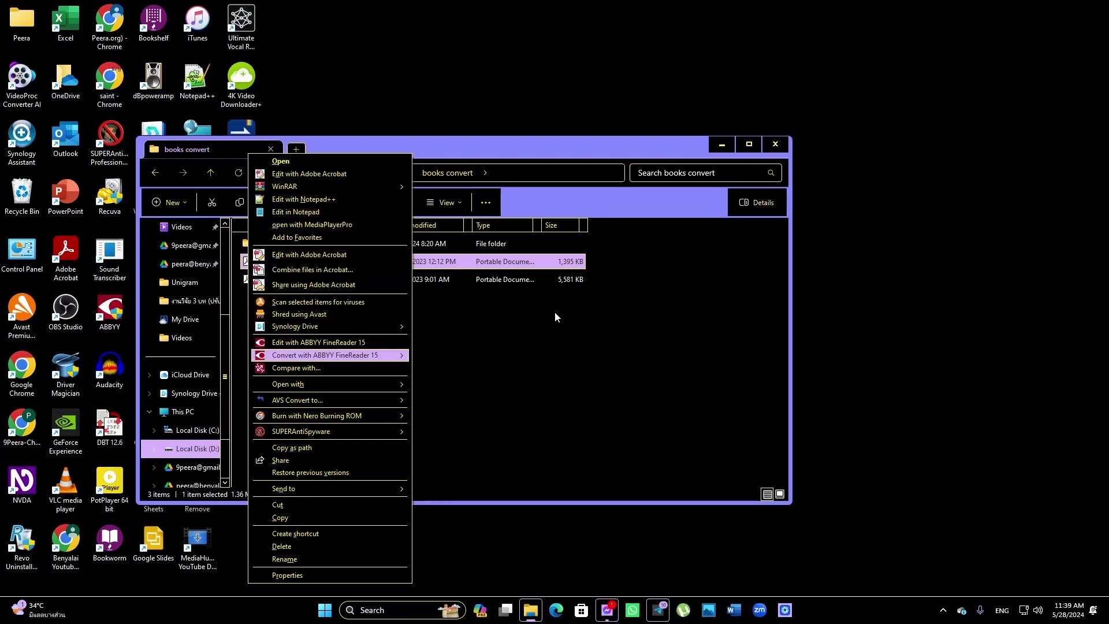
{"action": "key", "text": "Down"}
{"action": "key", "text": "Down"}
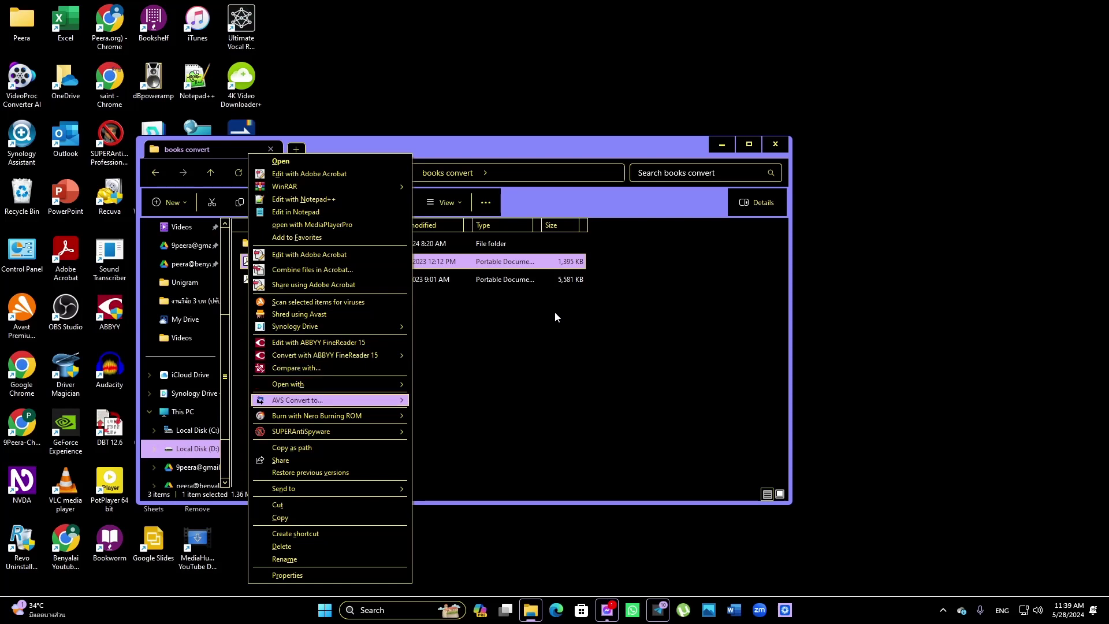
{"action": "key", "text": "Right"}
{"action": "key", "text": "Down"}
{"action": "key", "text": "Down"}
{"action": "key", "text": "Down"}
{"action": "key", "text": "Down"}
{"action": "key", "text": "Down"}
{"action": "key", "text": "Down"}
{"action": "key", "text": "Down"}
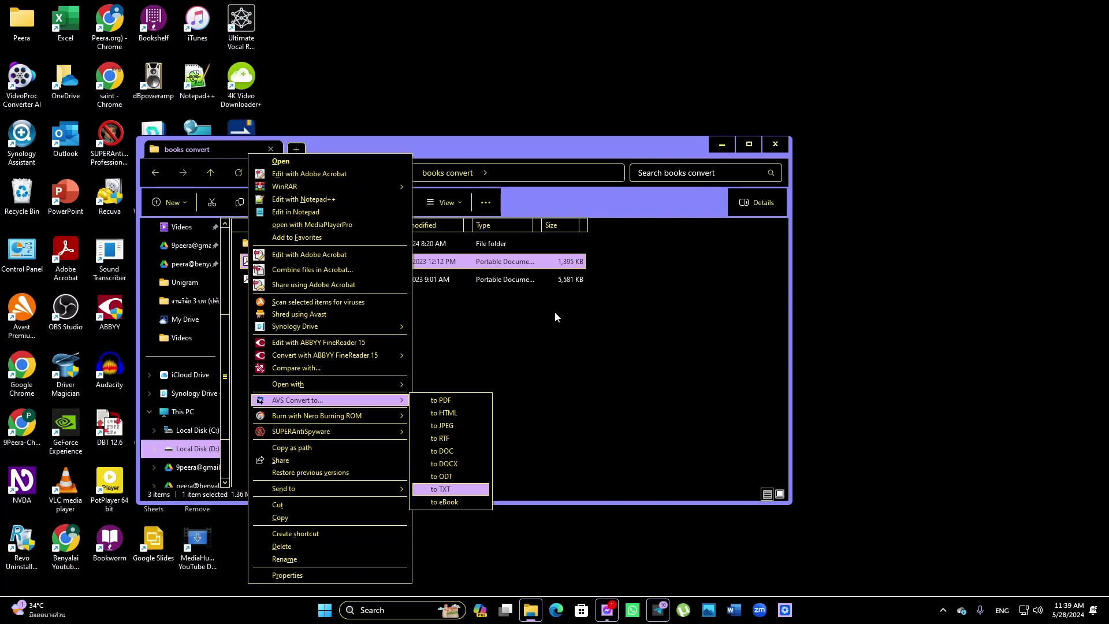
{"action": "key", "text": "Return"}
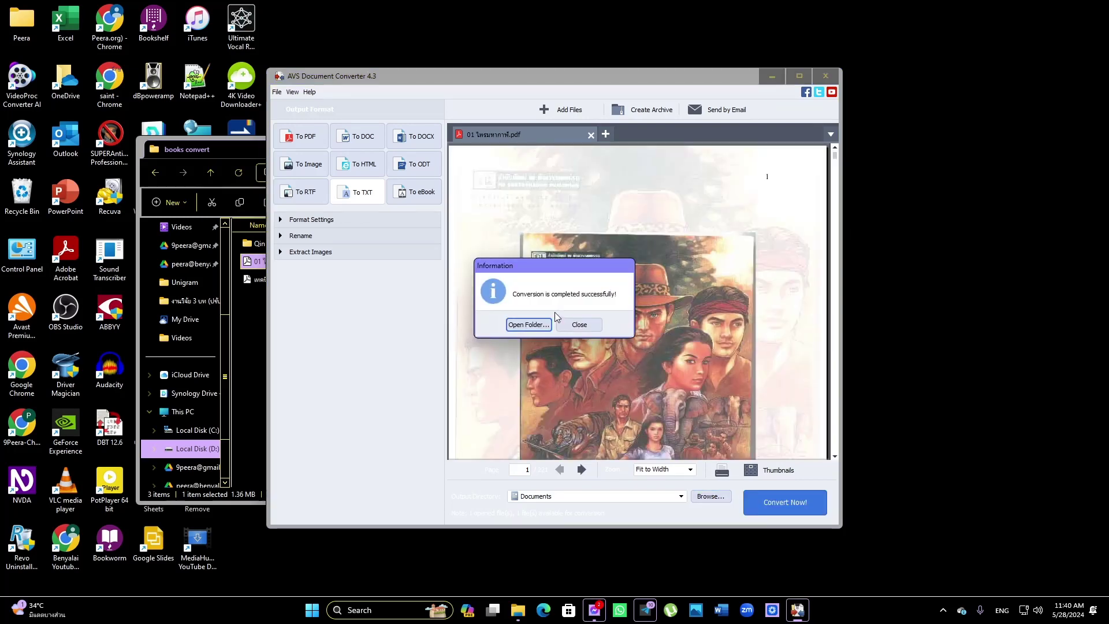
Open the output folder of the finished conversion and go to the start of its file list
{"action": "left_click", "coordinate": [561, 324]}
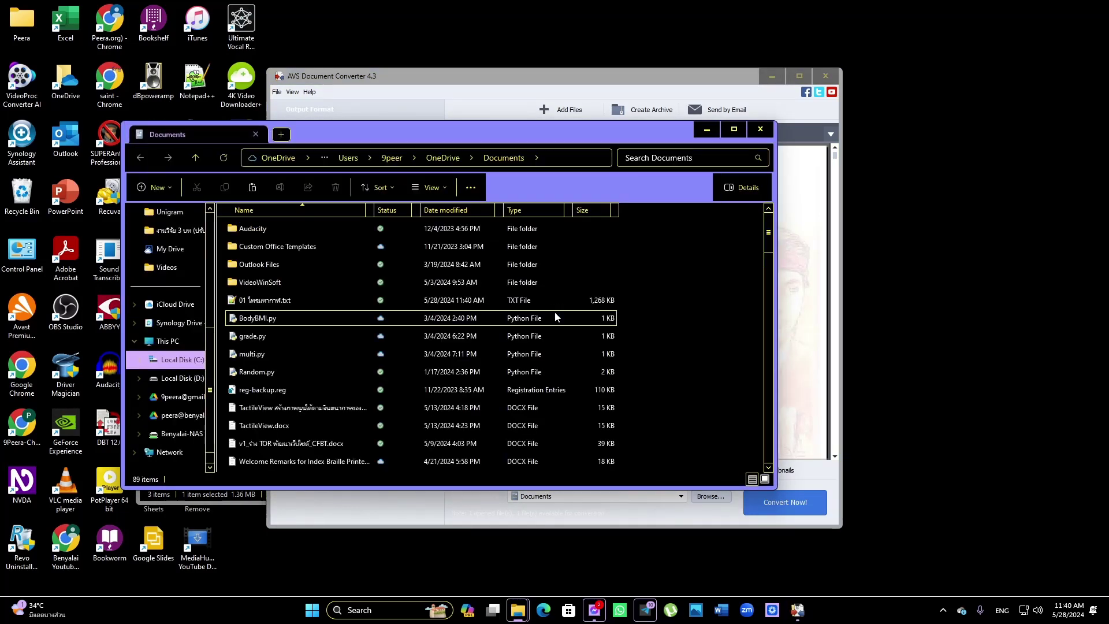
{"action": "key", "text": "Down"}
{"action": "key", "text": "Down"}
{"action": "key", "text": "Up"}
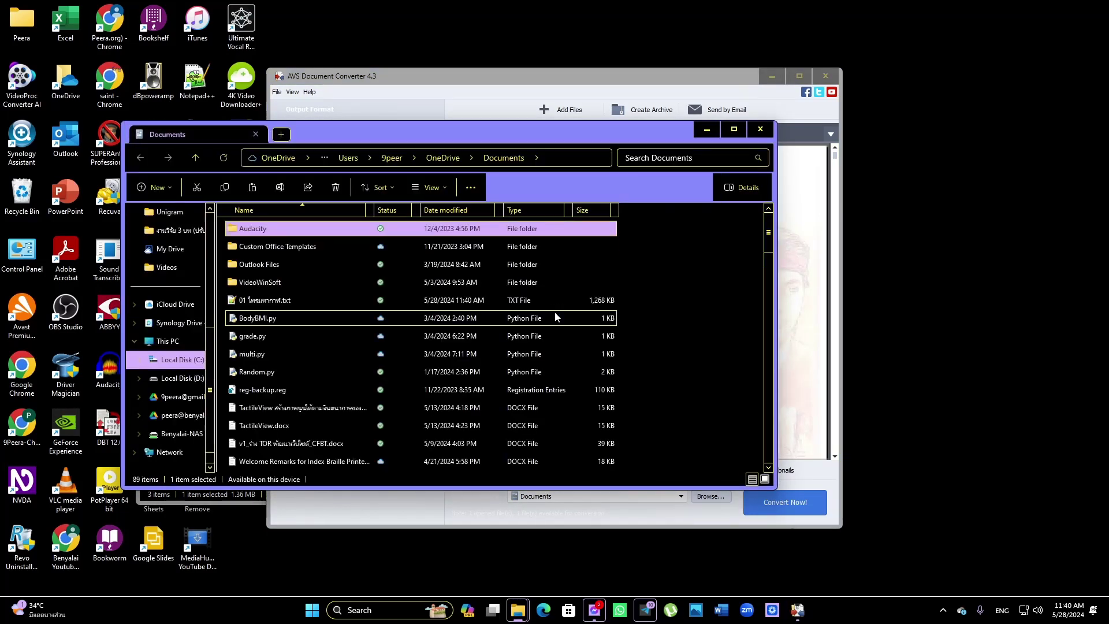
Check the "books convert" folder, return to the Documents folder, and select "01 ไพรมหากาฬ.txt"
{"action": "key", "text": "alt+Tab"}
{"action": "key", "text": "alt+Tab"}
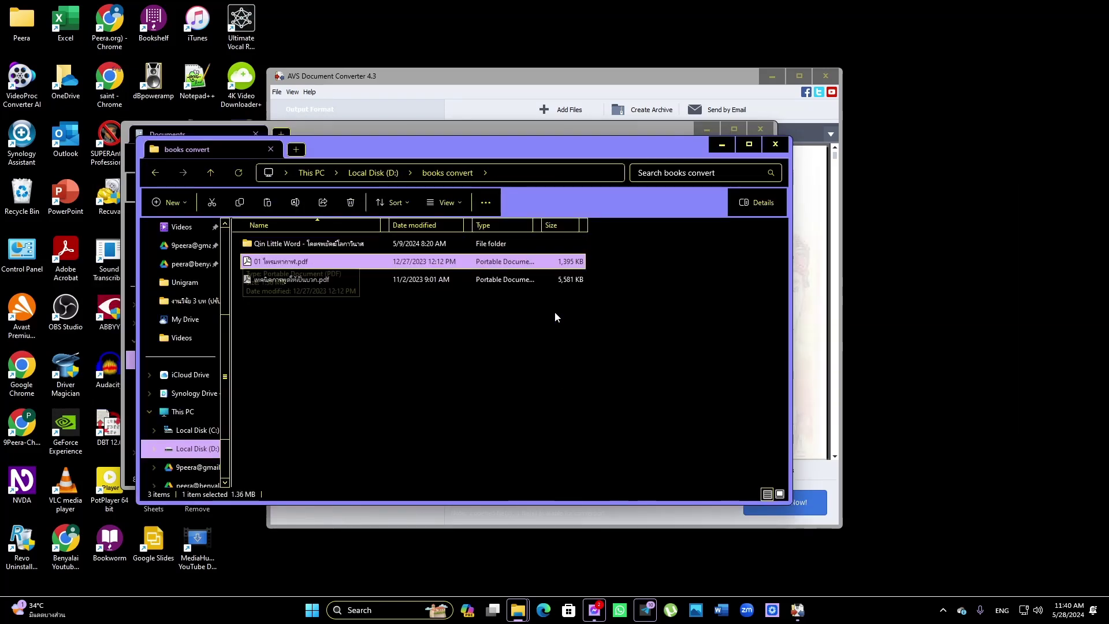
{"action": "key", "text": "alt+Tab"}
{"action": "key", "text": "Tab"}
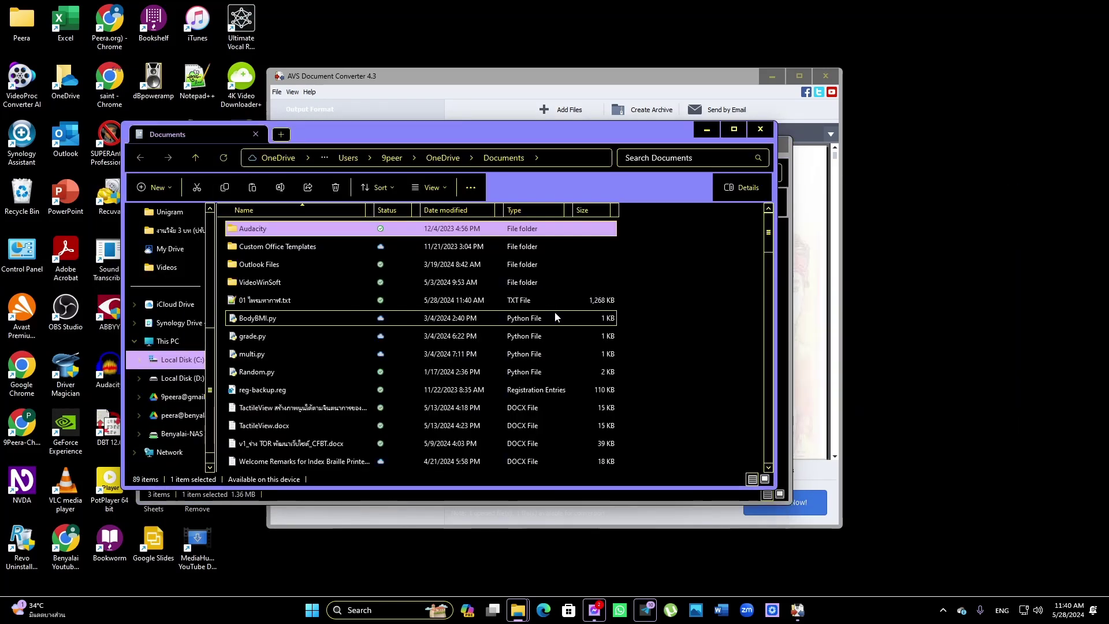
{"action": "key", "text": "Down"}
{"action": "key", "text": "Down"}
{"action": "key", "text": "Down"}
{"action": "key", "text": "Down"}
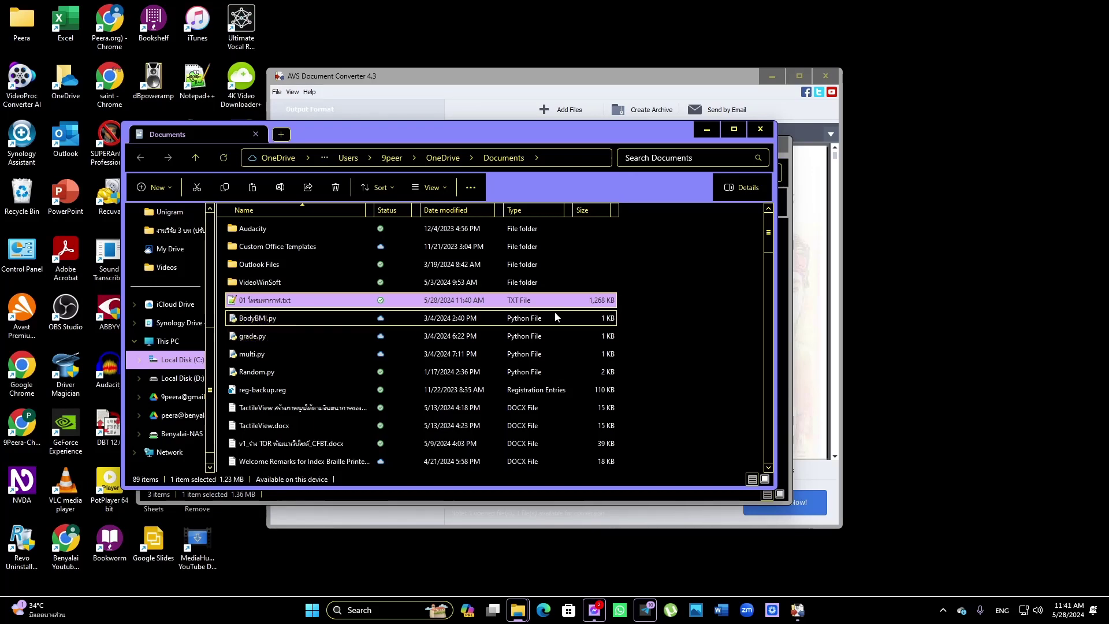
Open "01 ไพรมหากาฬ.txt" from the Documents folder in Notepad++ and read its opening lines down to line 14
{"action": "key", "text": "Return"}
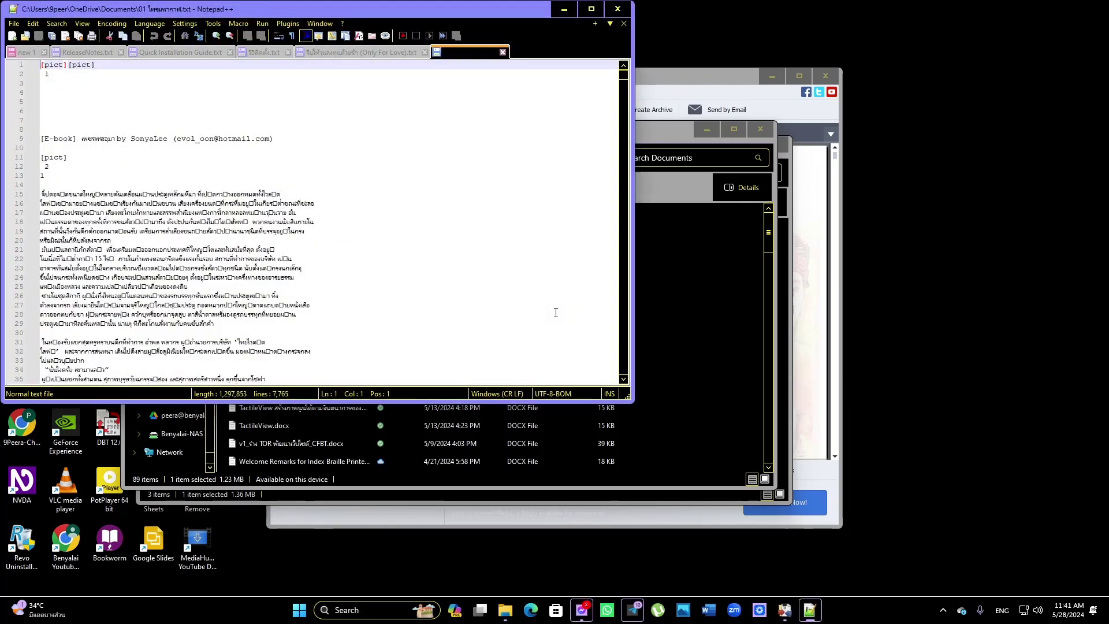
{"action": "key", "text": "Down"}
{"action": "key", "text": "Down"}
{"action": "key", "text": "Down"}
{"action": "key", "text": "Down"}
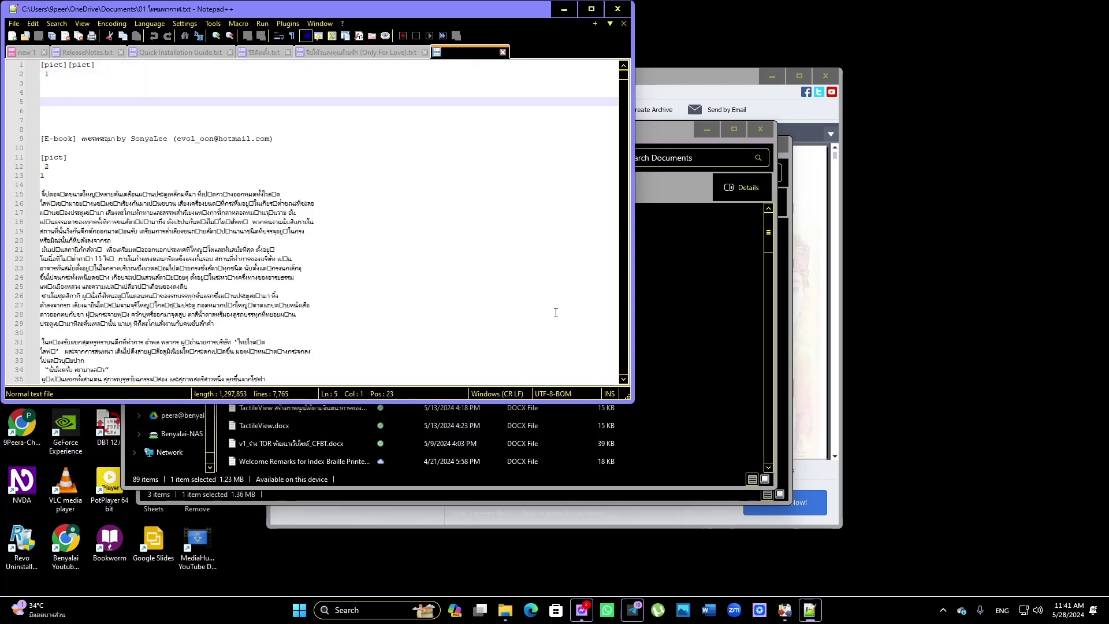
{"action": "key", "text": "Down"}
{"action": "key", "text": "Down"}
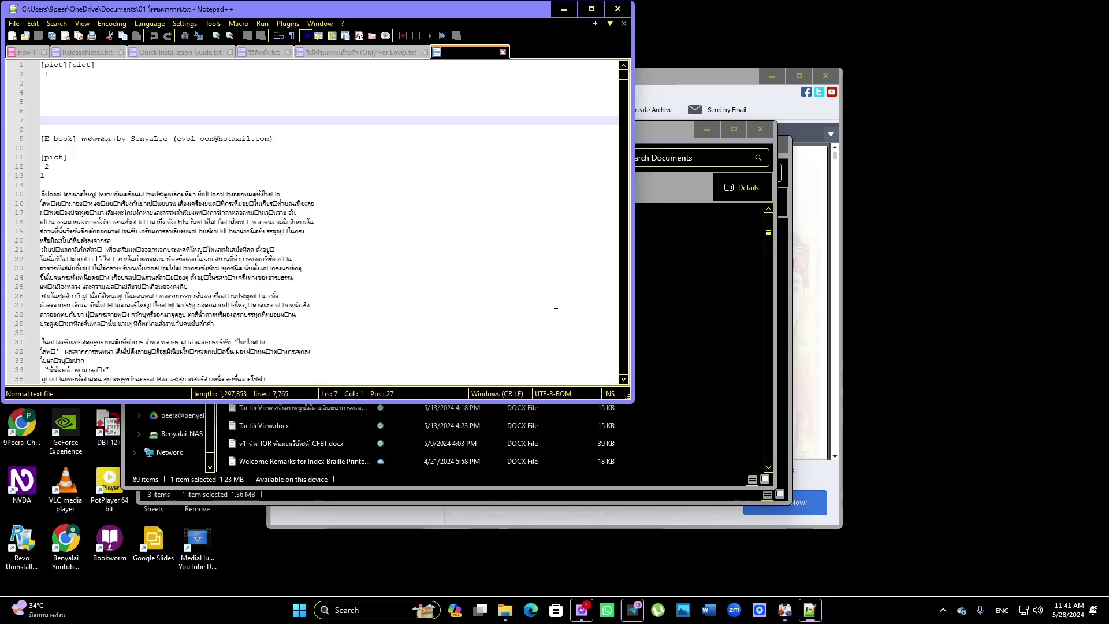
{"action": "key", "text": "Down"}
{"action": "key", "text": "Down"}
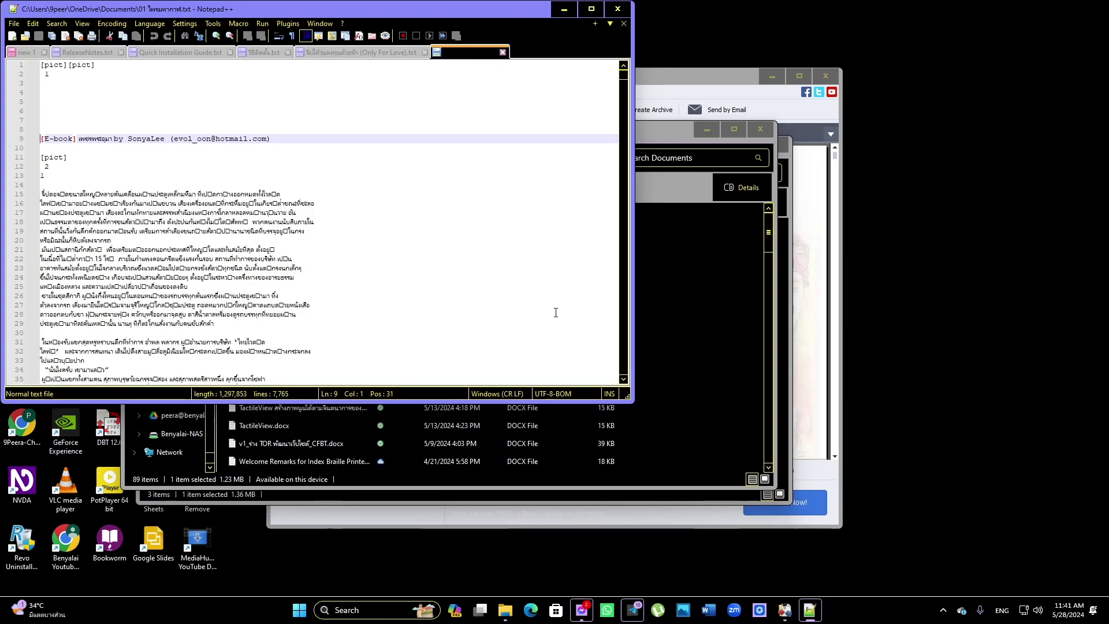
{"action": "key", "text": "Down"}
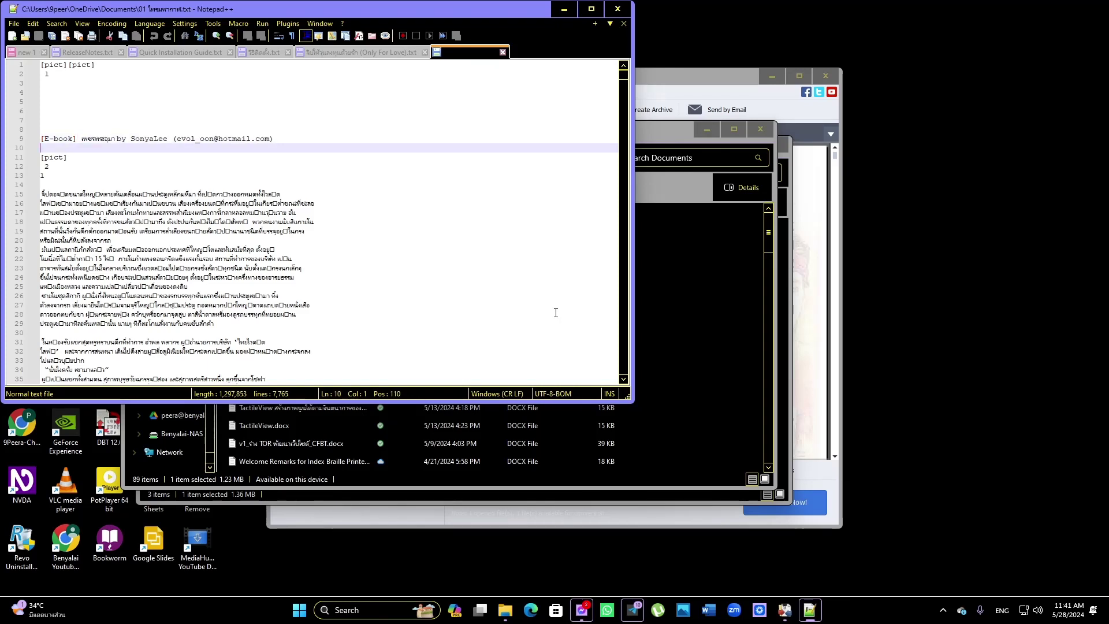
{"action": "key", "text": "Down"}
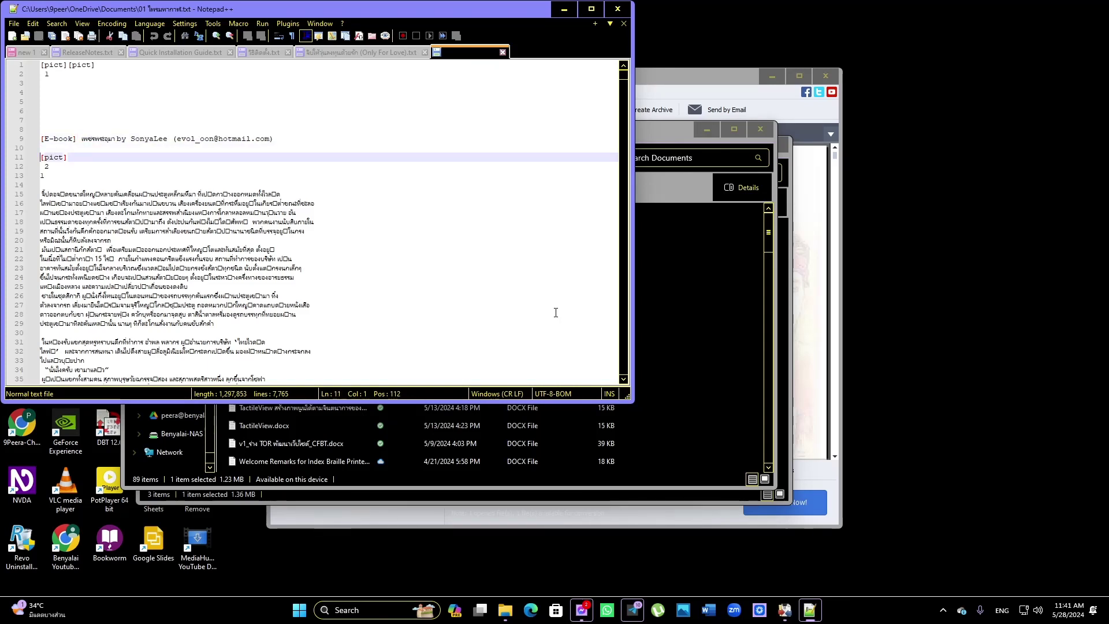
{"action": "key", "text": "Down"}
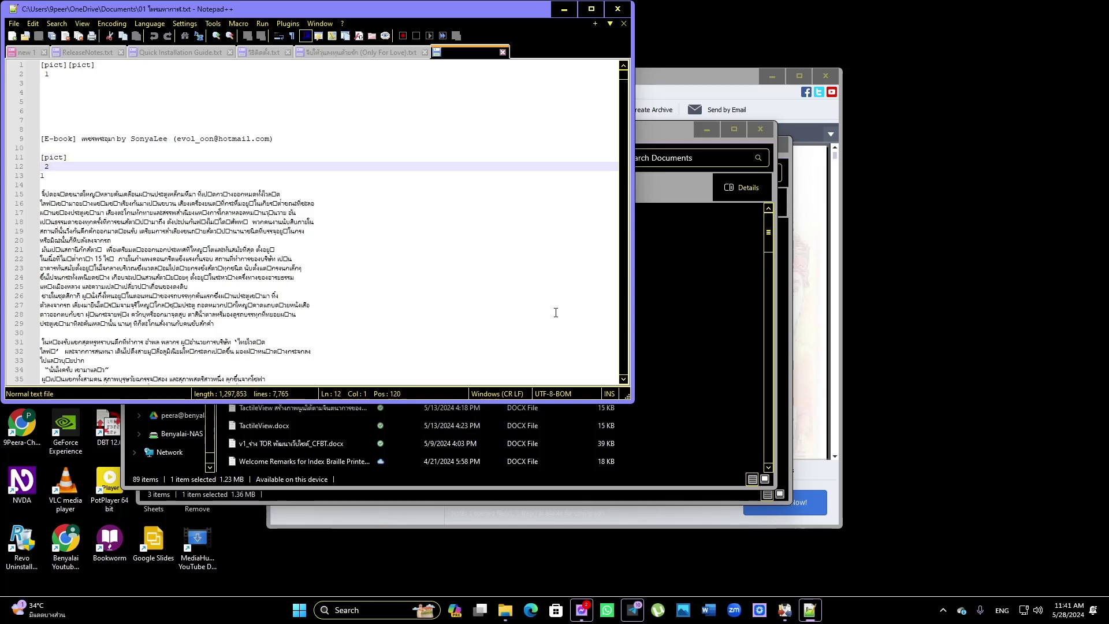
{"action": "key", "text": "Down"}
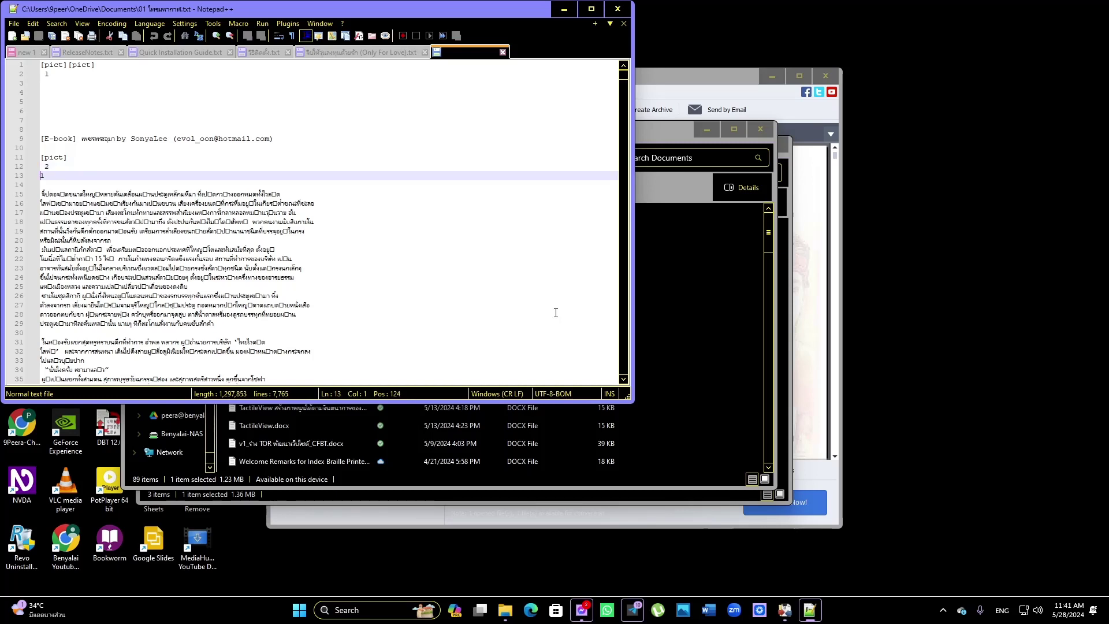
{"action": "key", "text": "Down"}
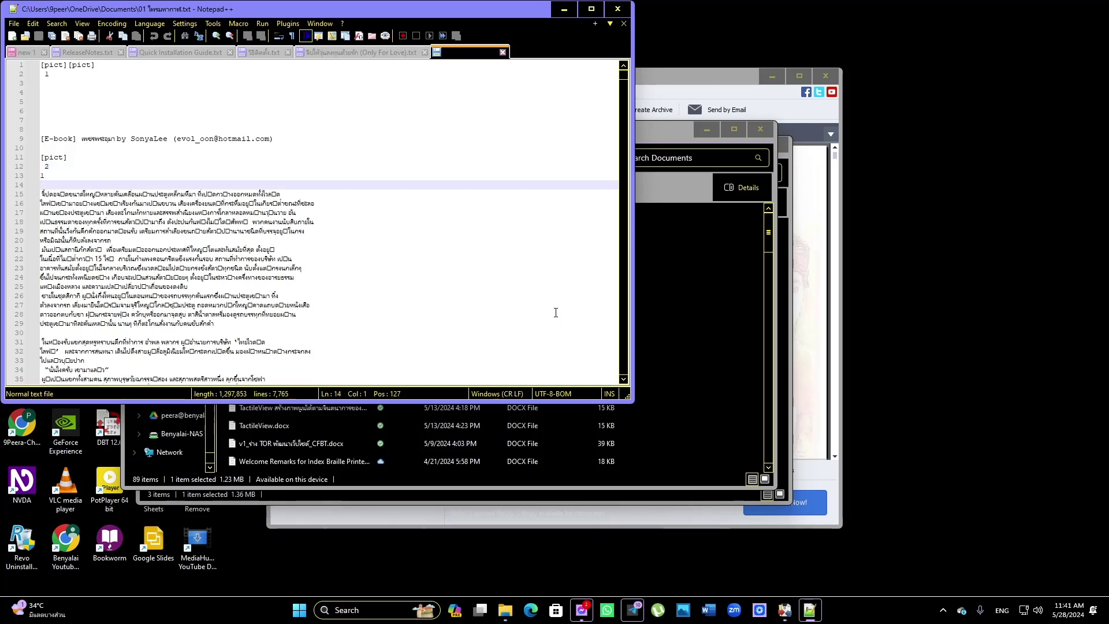
{"action": "key", "text": "Up"}
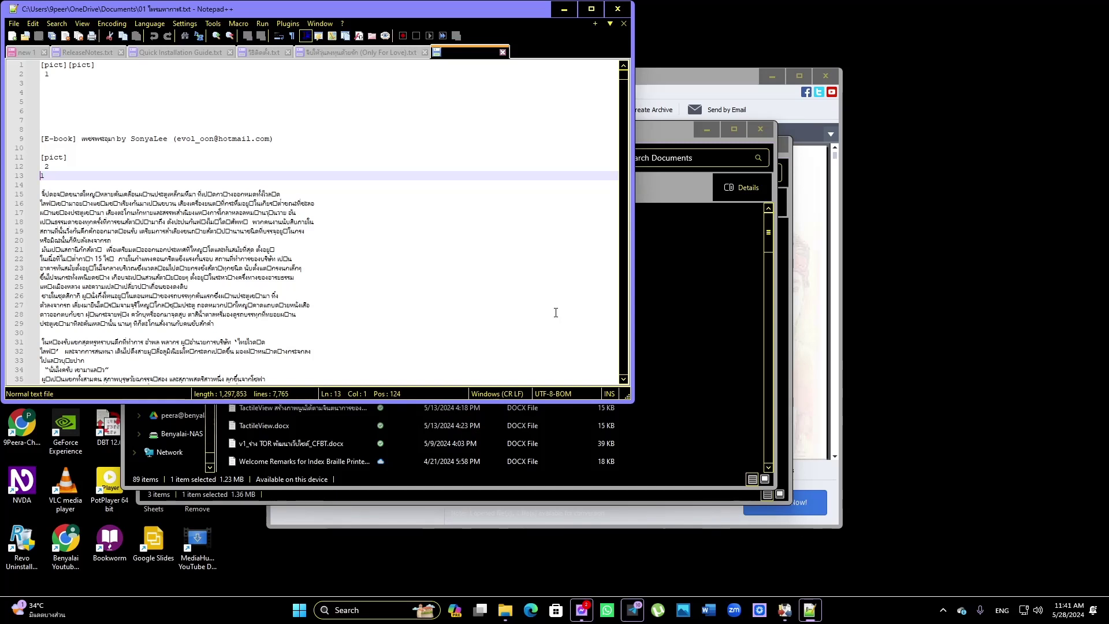
{"action": "key", "text": "Down"}
{"action": "key", "text": "Down"}
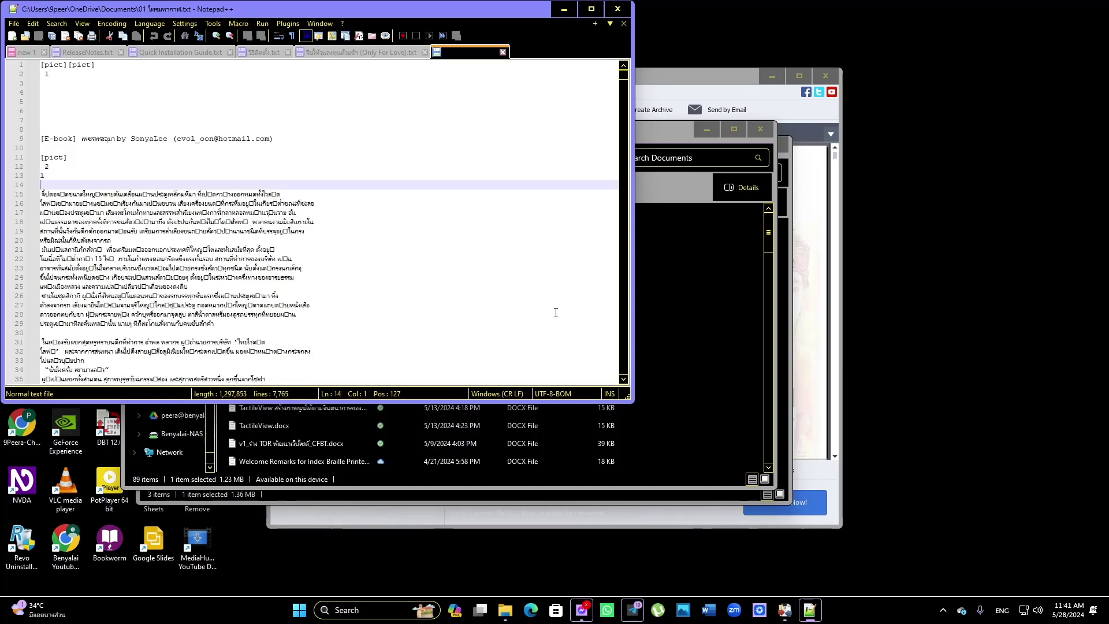
Read the first body paragraph of the converted text line by line, from line 15 to line 21
{"action": "key", "text": "Down"}
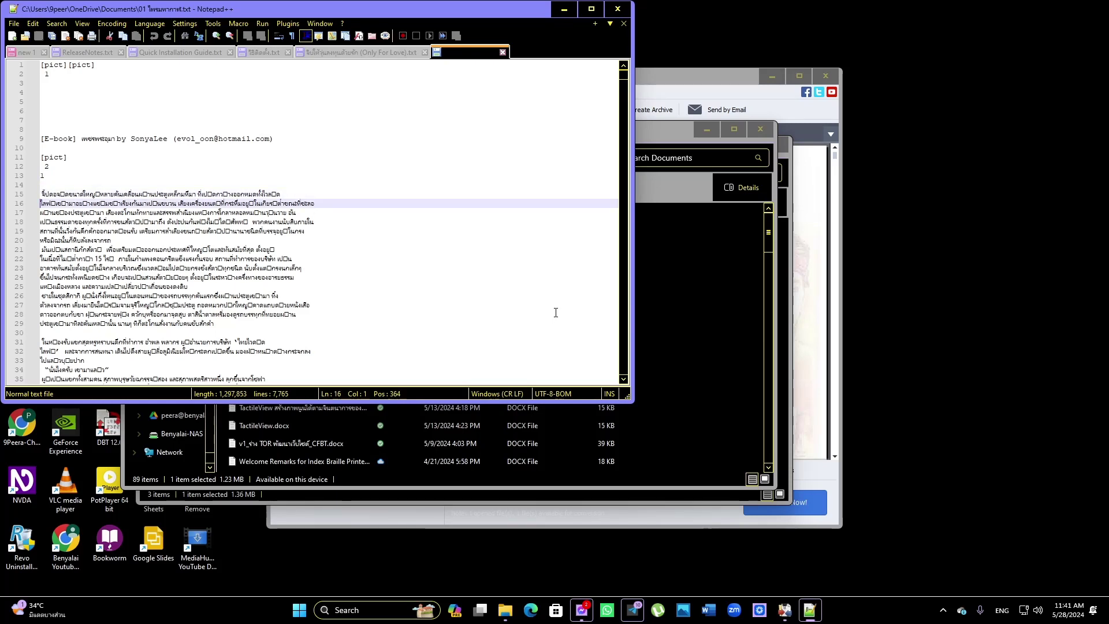
{"action": "key", "text": "Up"}
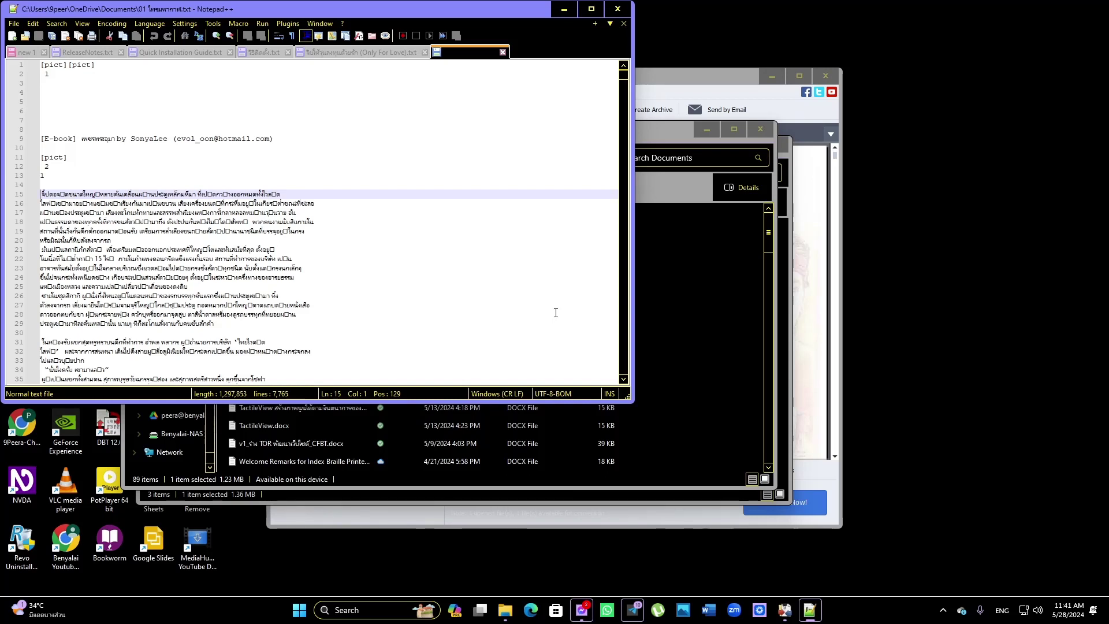
{"action": "key", "text": "Down"}
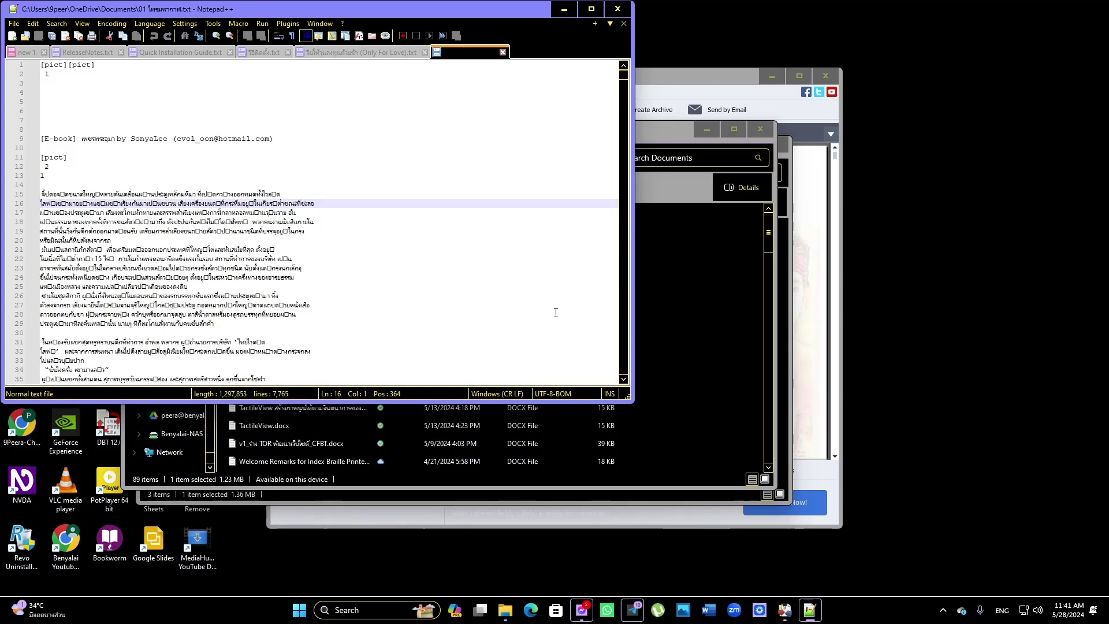
{"action": "key", "text": "Down"}
{"action": "key", "text": "Down"}
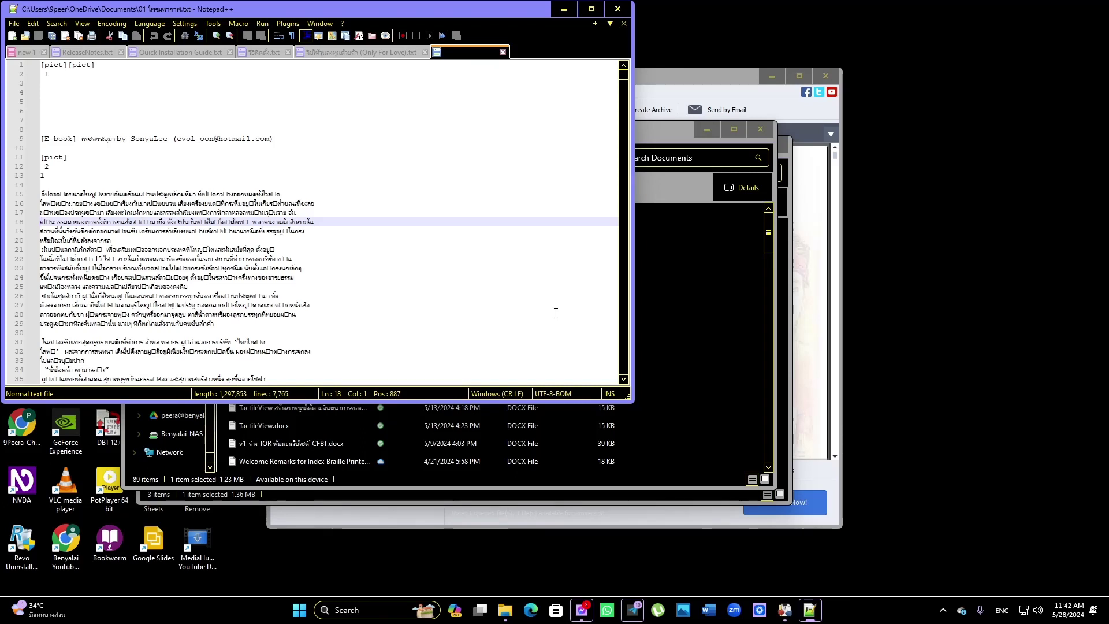
{"action": "key", "text": "Down"}
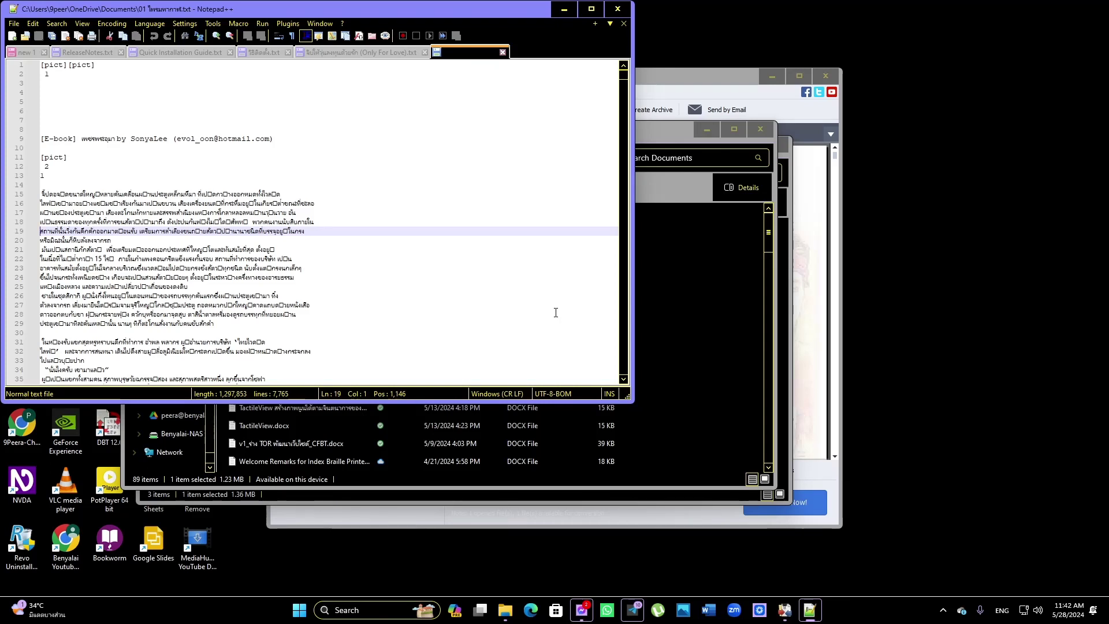
{"action": "key", "text": "Down"}
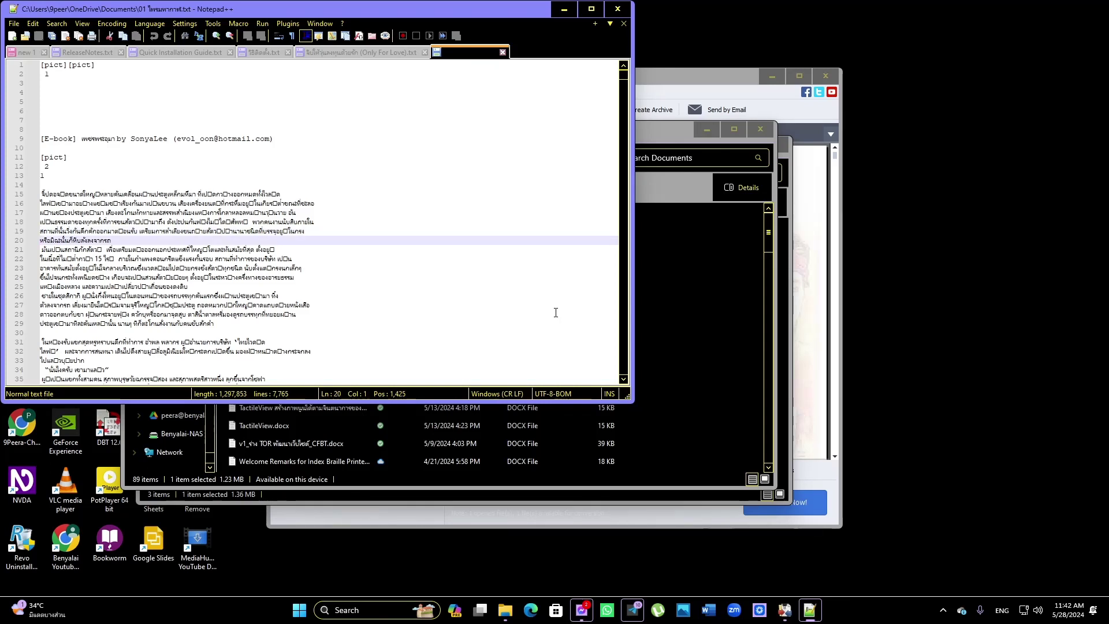
{"action": "key", "text": "Down"}
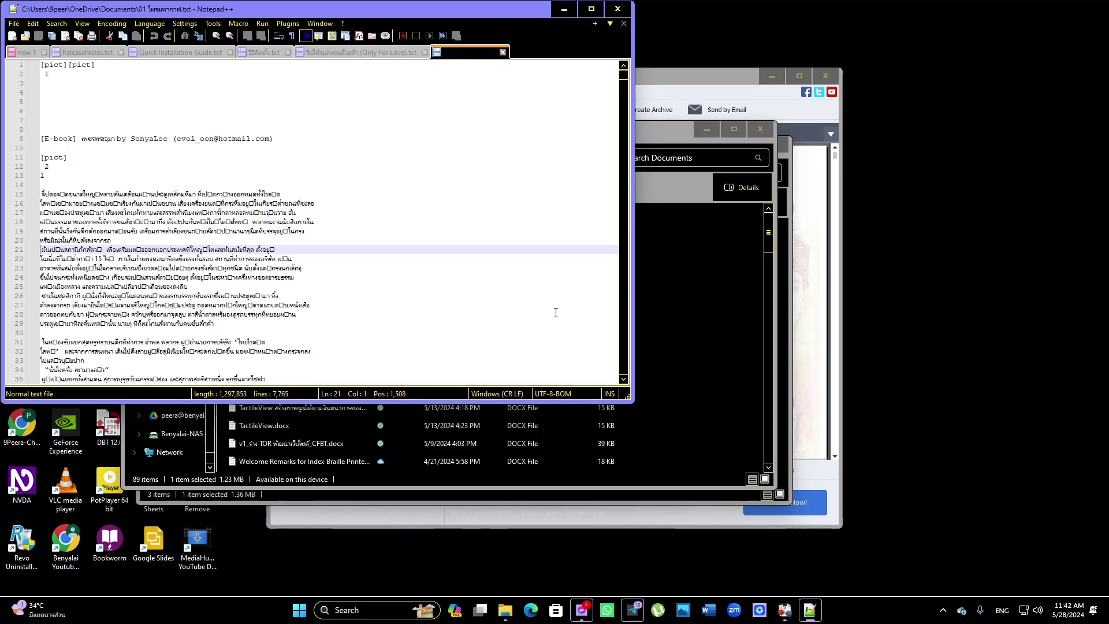
Examine the beginning of line 21 character by character to check how the Thai letters and vowels were converted
{"action": "key", "text": "Left"}
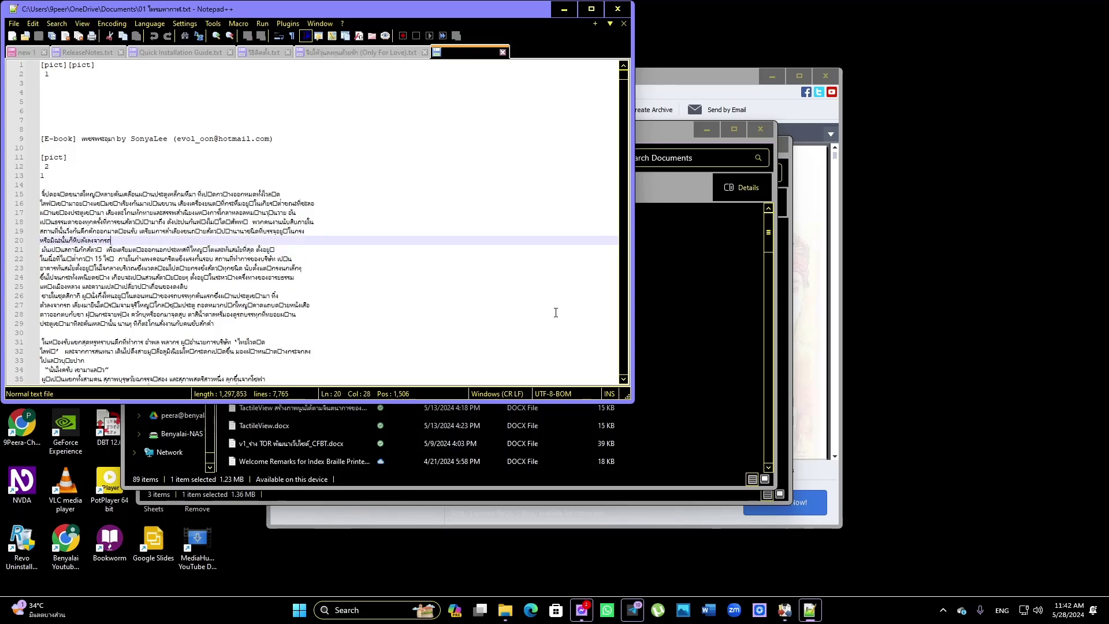
{"action": "key", "text": "Right"}
{"action": "key", "text": "Right"}
{"action": "key", "text": "Right"}
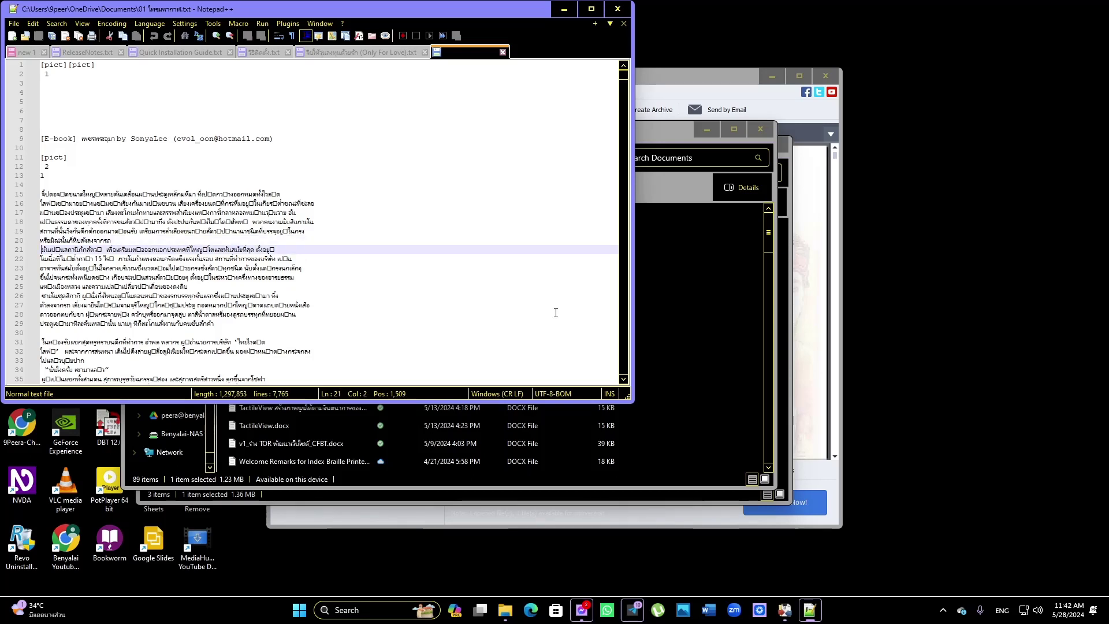
{"action": "key", "text": "Right"}
{"action": "key", "text": "Right"}
{"action": "key", "text": "Right"}
{"action": "key", "text": "Right"}
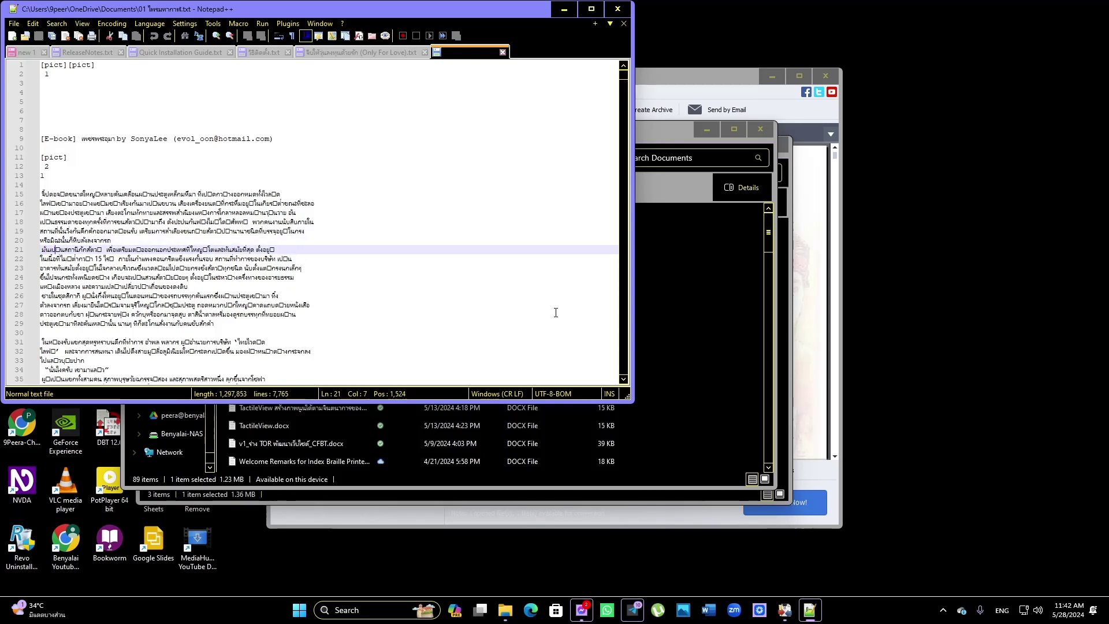
{"action": "key", "text": "Right"}
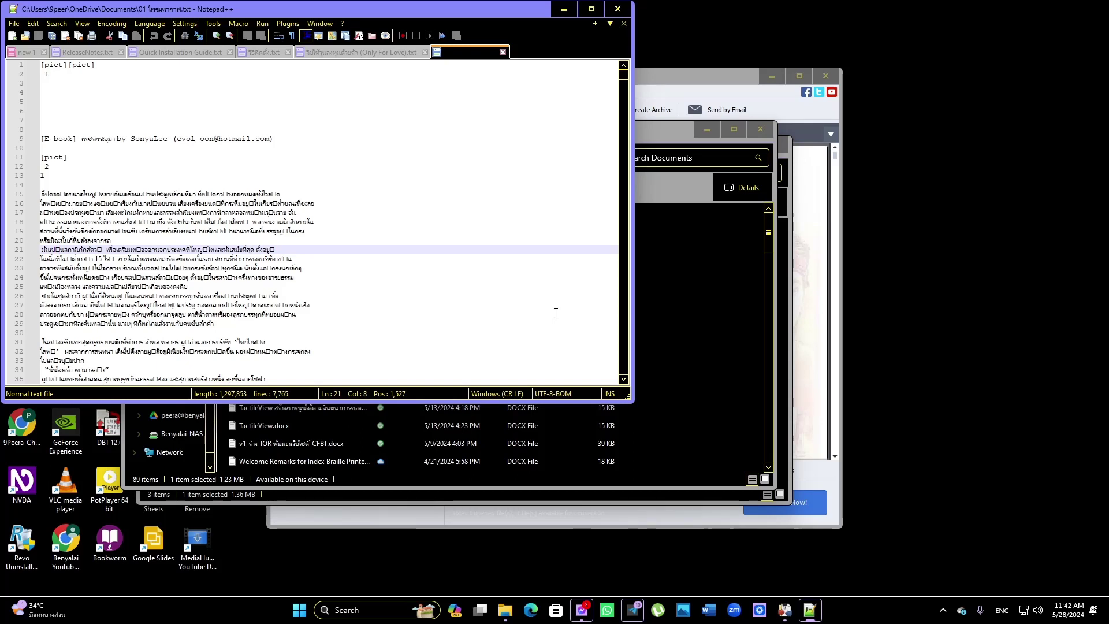